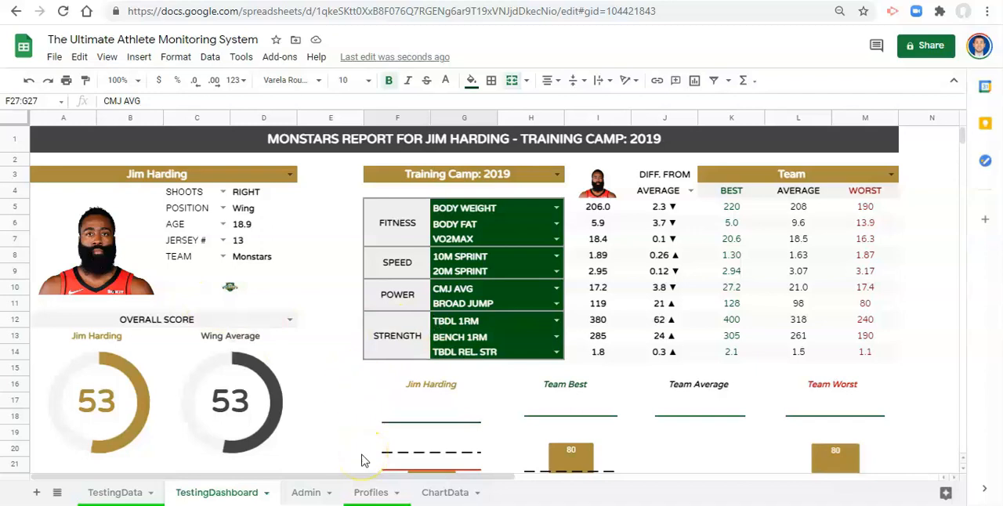
# - Review the player report, comparison table and score charts on the TestingDashboard sheet
pyautogui.scroll(-2, 361, 461)
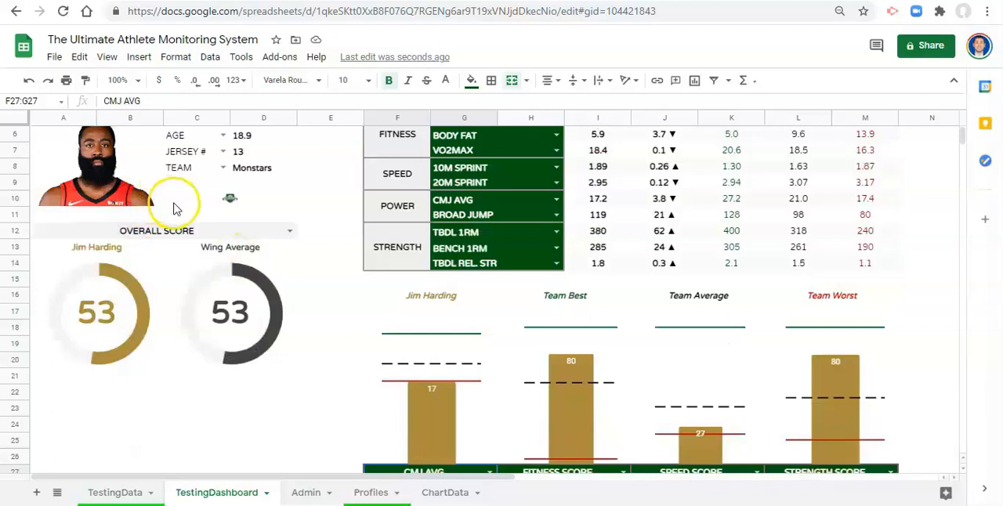
pyautogui.scroll(-1, 311, 225)
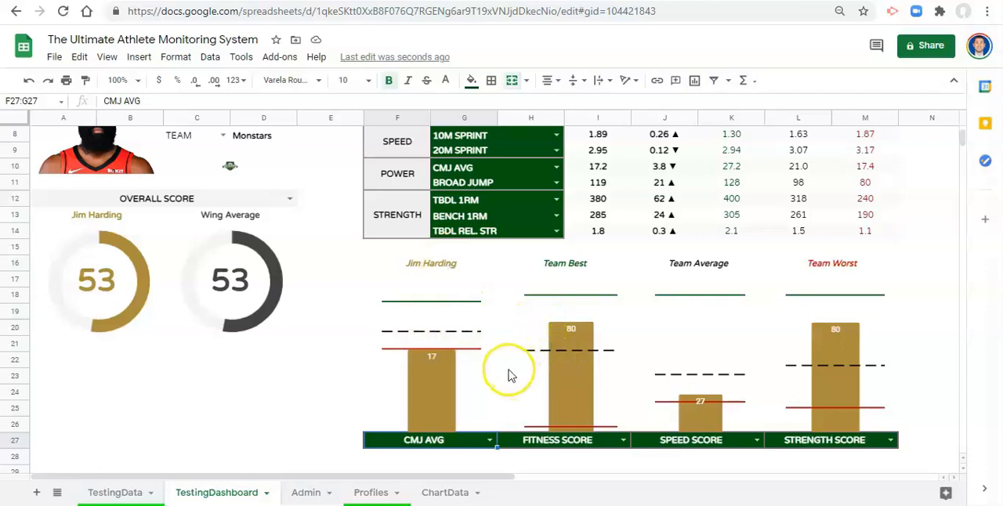
pyautogui.scroll(2, 531, 259)
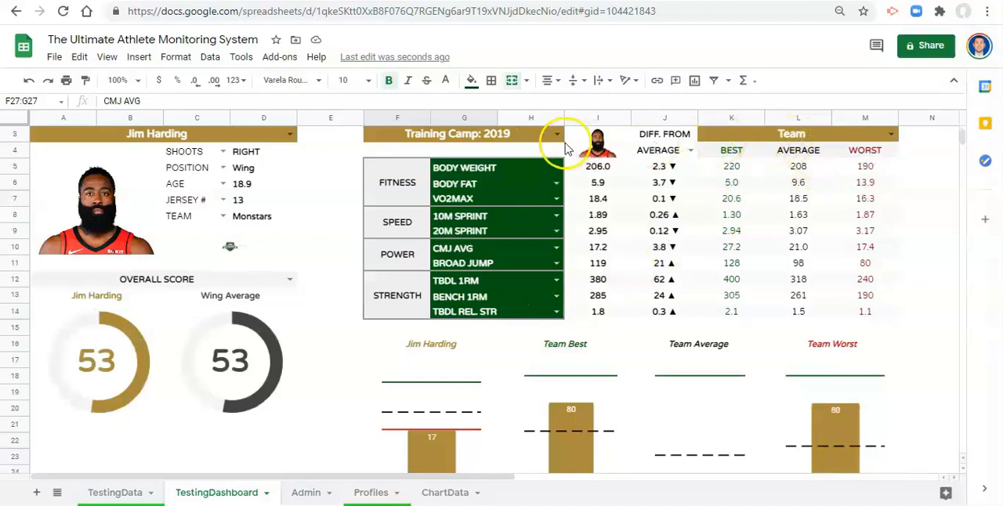
pyautogui.scroll(-2, 748, 216)
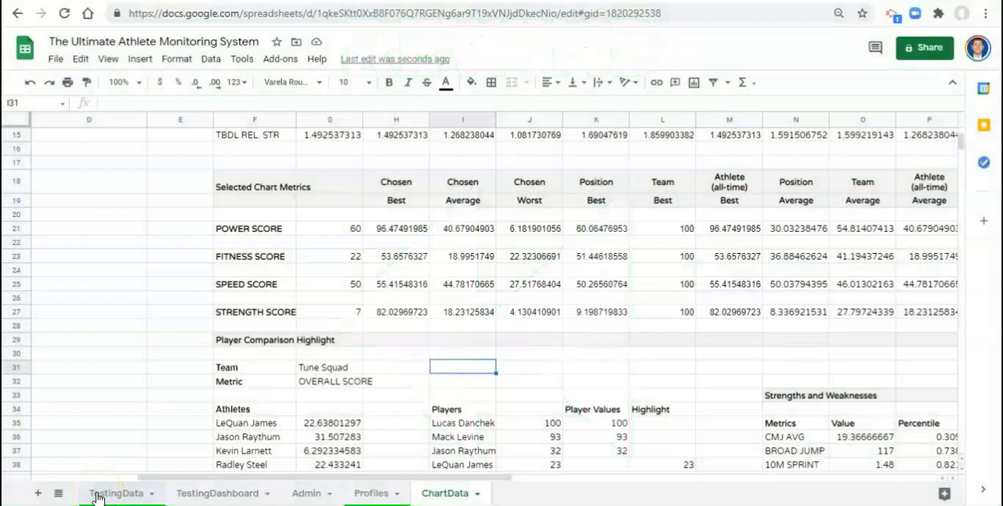
# - Check the chosen best Speed Score formula on ChartData, and look over the Profiles and TestingData sheets
pyautogui.click(368, 284)
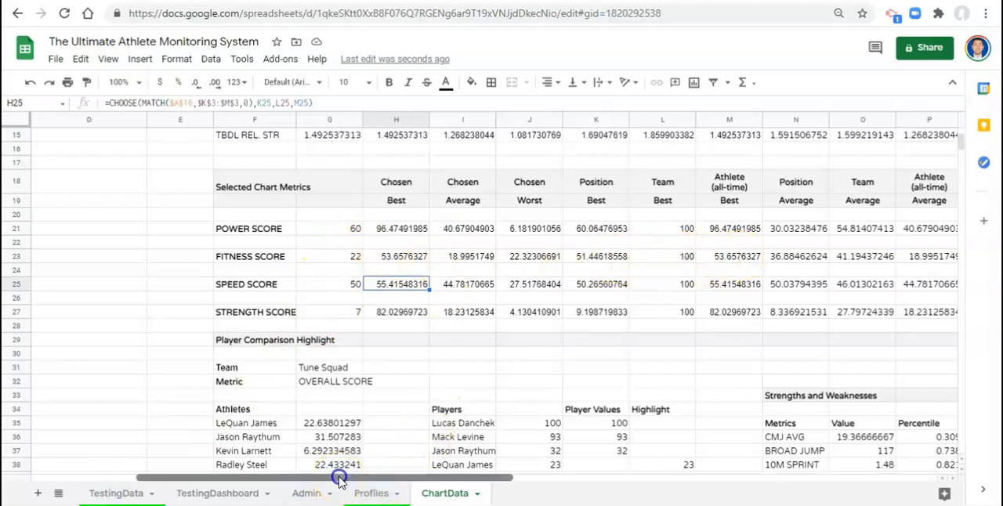
pyautogui.click(385, 497)
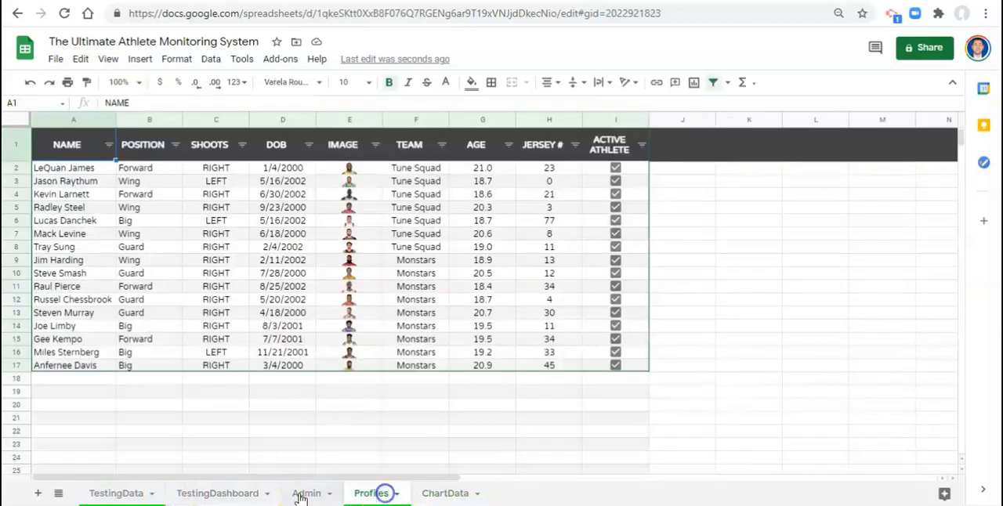
pyautogui.click(129, 493)
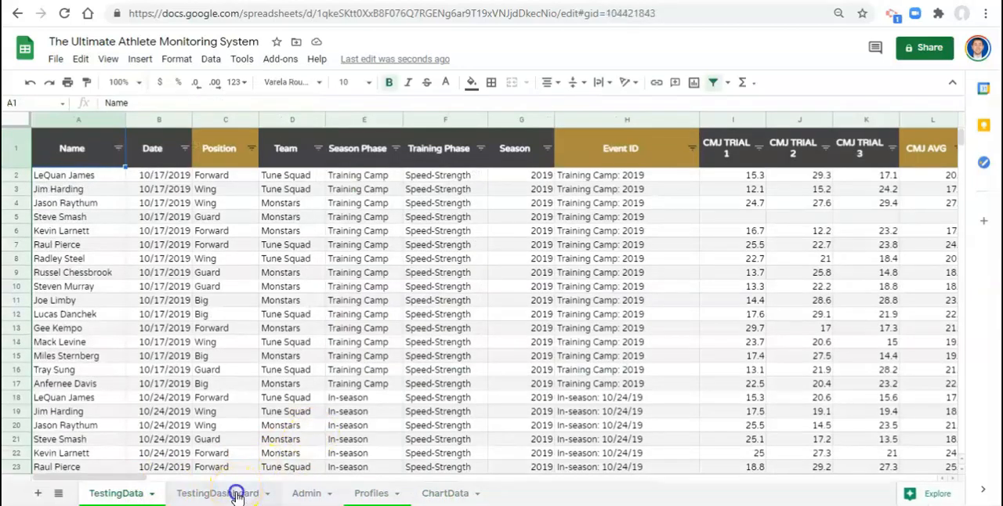
# - Return to the TestingDashboard sheet and examine the best, average and worst lines on the four score charts
pyautogui.click(235, 494)
pyautogui.click(330, 230)
pyautogui.scroll(-3, 453, 345)
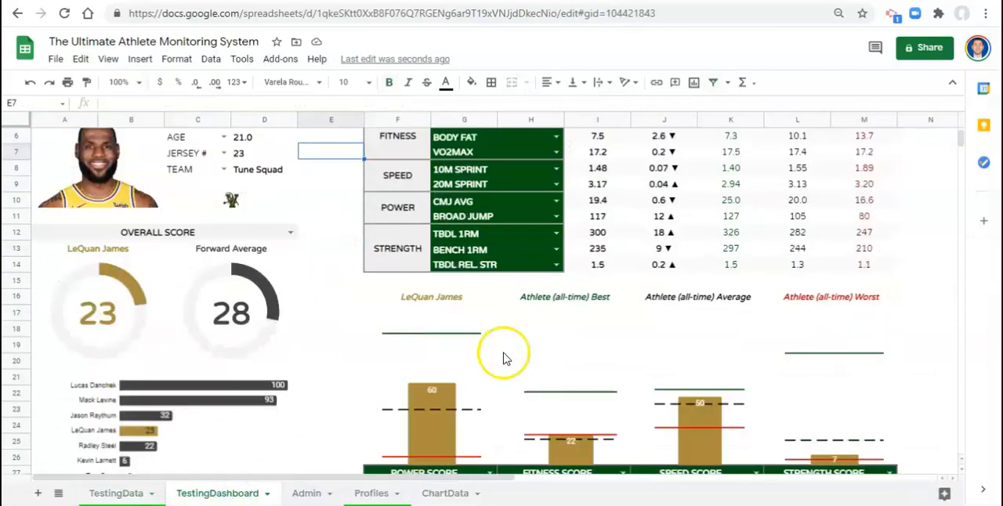
pyautogui.scroll(-3, 673, 449)
pyautogui.scroll(1, 674, 448)
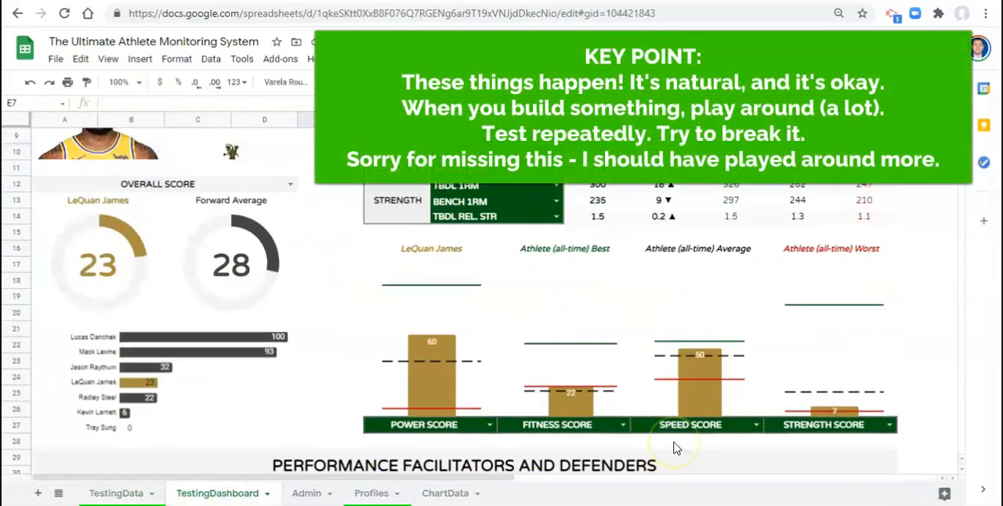
pyautogui.scroll(1, 666, 446)
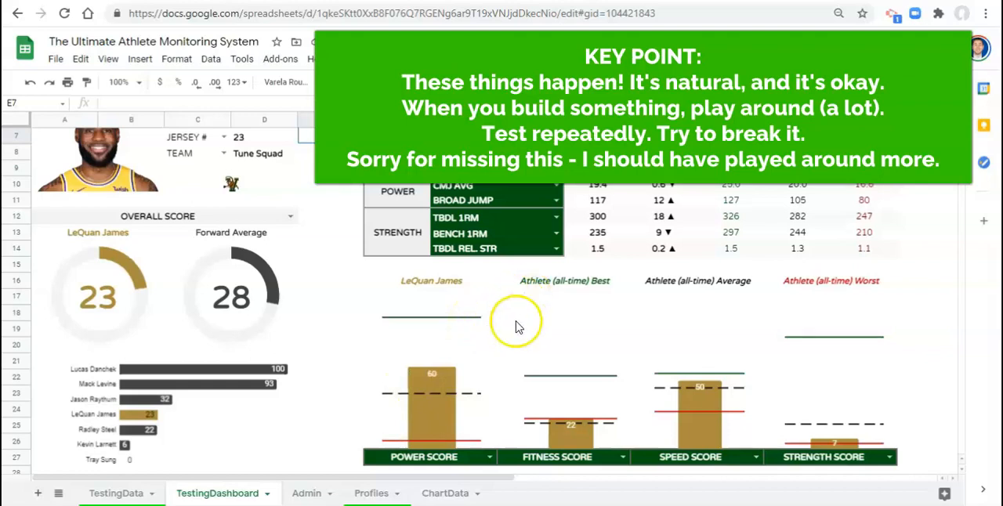
pyautogui.scroll(3, 518, 326)
pyautogui.scroll(-3, 575, 274)
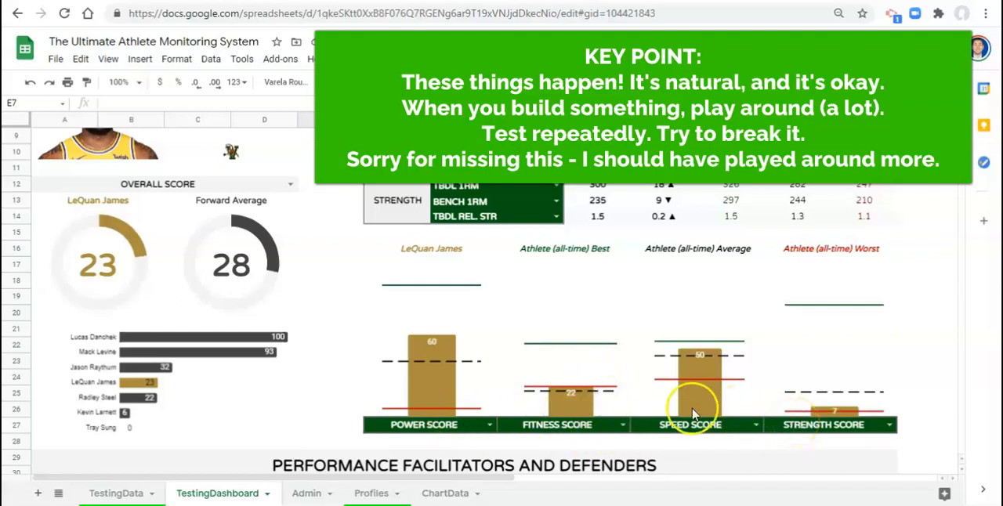
# - On the ChartData sheet, examine the Power Score row's average and best formulas and the three Worst column headings under Selected Chart Metrics
pyautogui.click(453, 494)
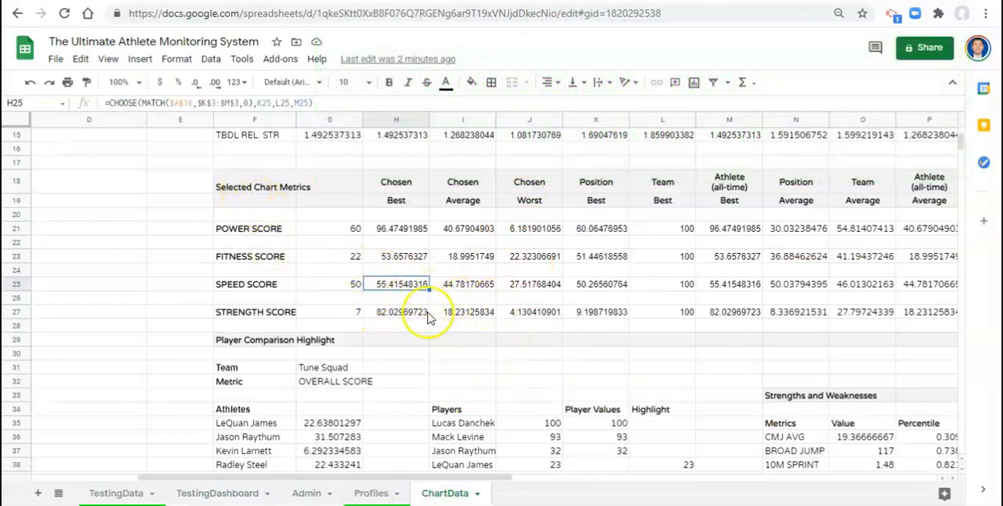
pyautogui.click(488, 479)
pyautogui.moveTo(487, 480); pyautogui.dragTo(629, 479)
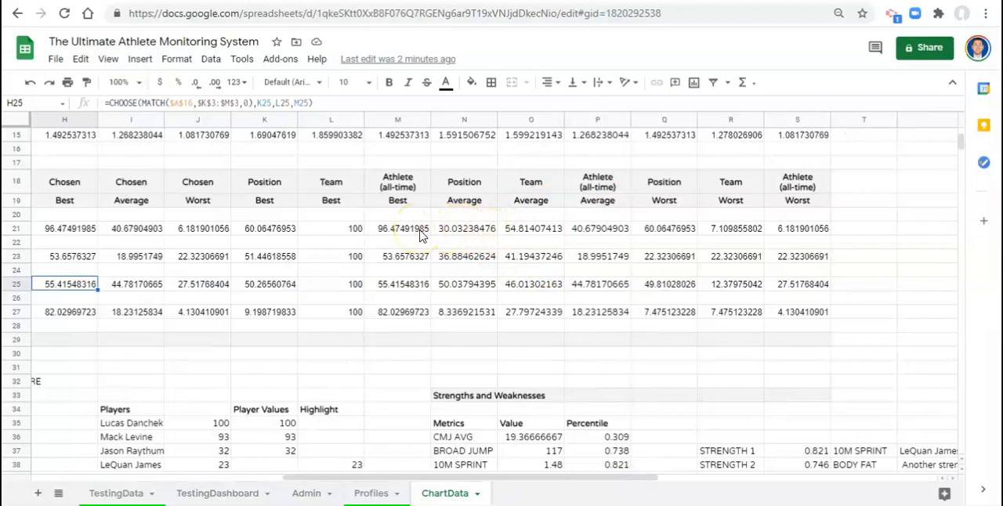
pyautogui.click(450, 239)
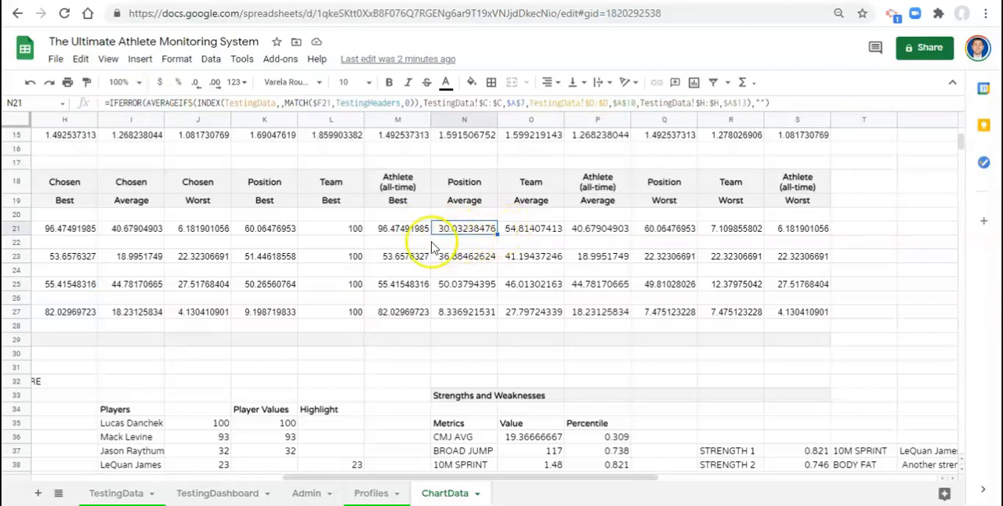
pyautogui.click(348, 233)
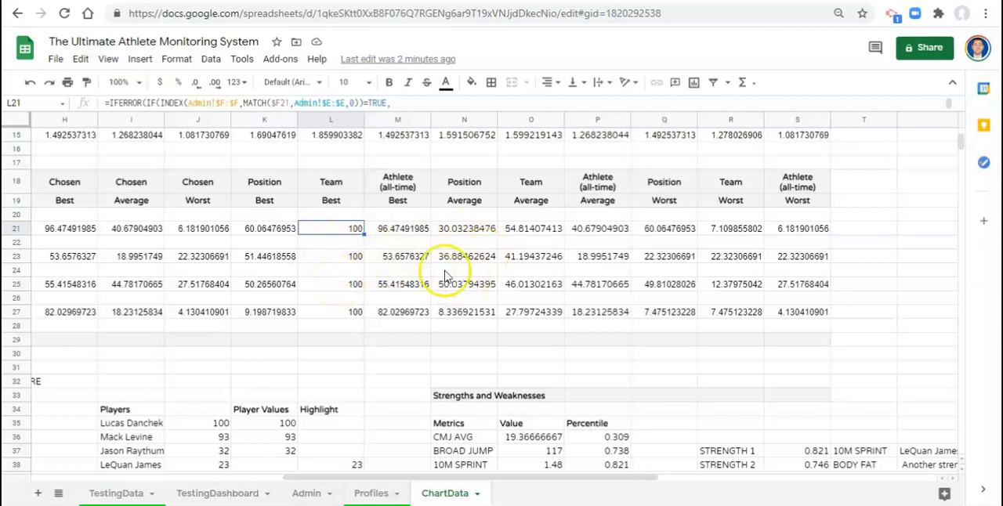
pyautogui.click(523, 228)
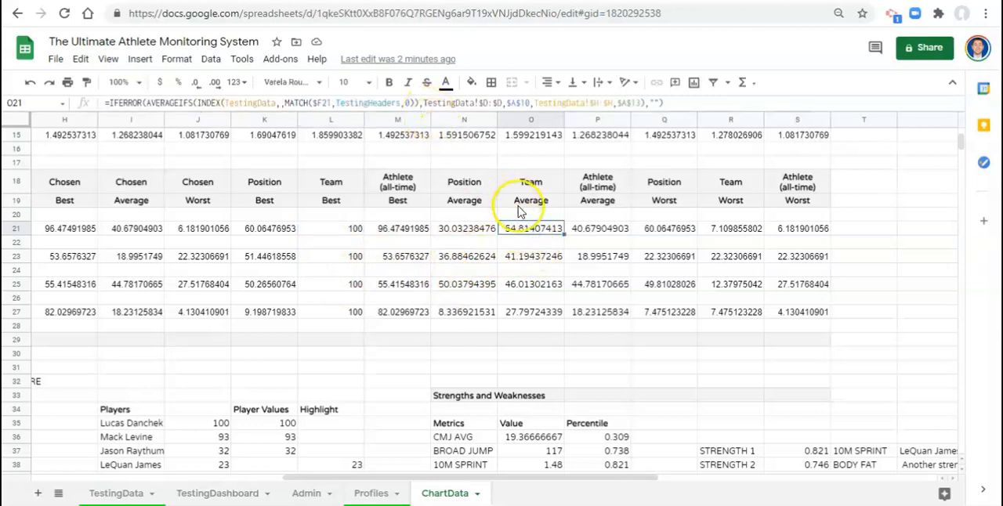
pyautogui.click(731, 201)
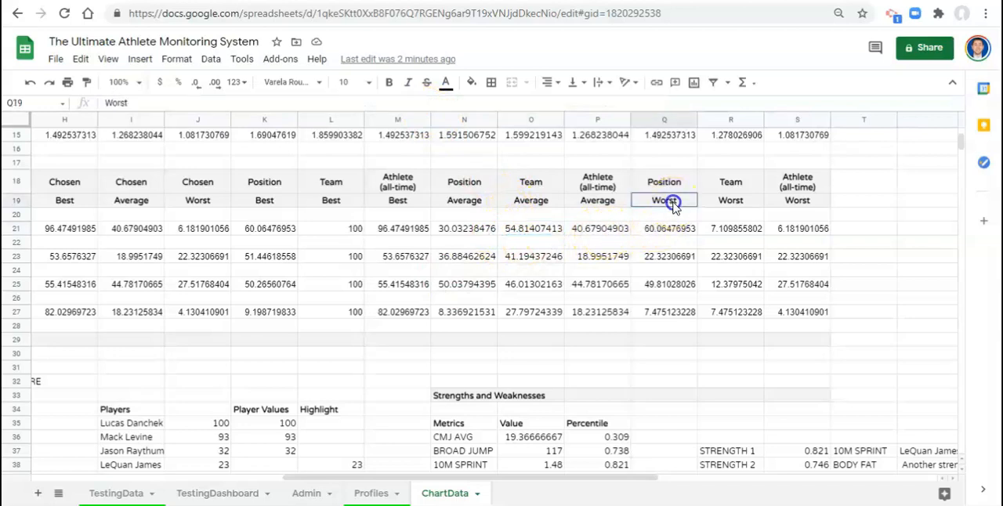
pyautogui.click(798, 200)
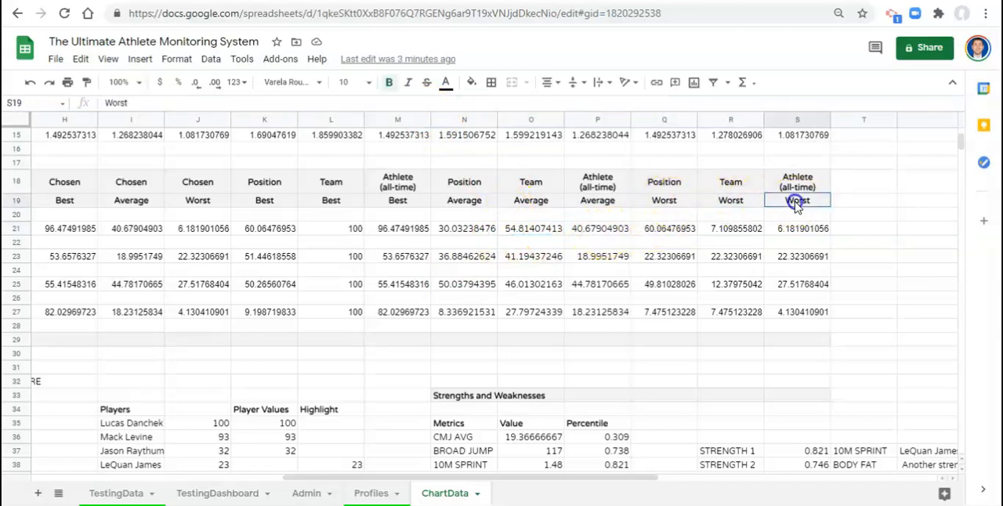
# - Remove the criterion INDEX(TestingData,,MATCH($F21,TestingHeaders,0)),">0" from the MINIFS function of the Position Worst formula in Q21
pyautogui.click(679, 234)
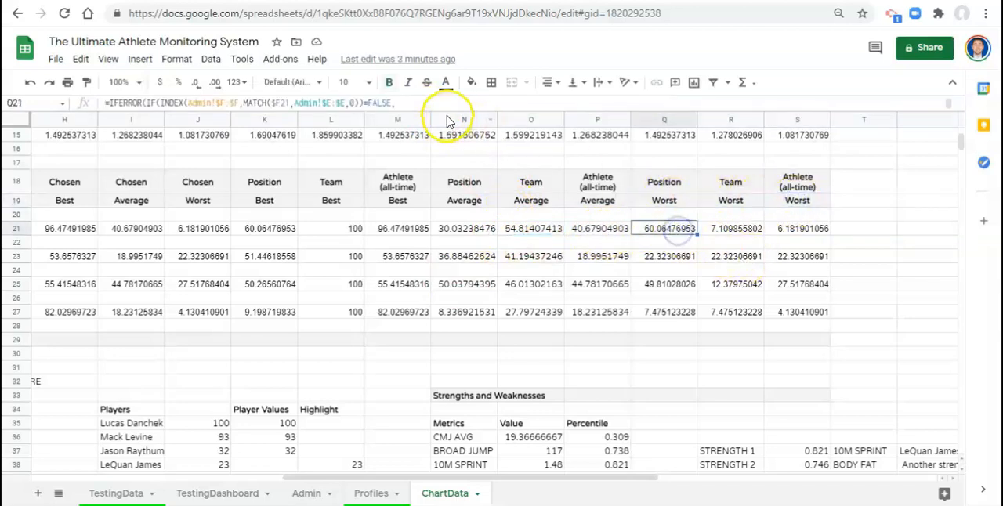
pyautogui.moveTo(447, 115); pyautogui.dragTo(450, 177)
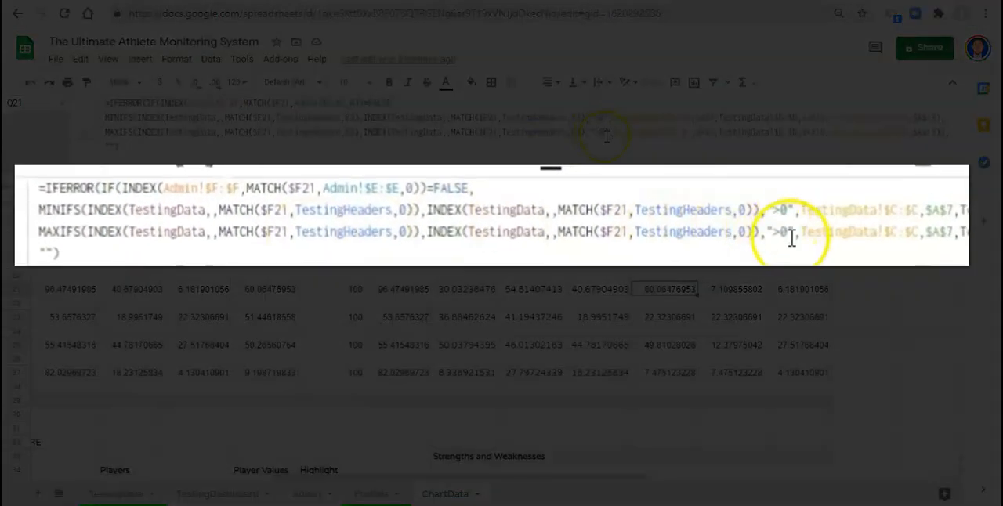
pyautogui.moveTo(606, 130); pyautogui.dragTo(363, 130)
pyautogui.click(364, 115)
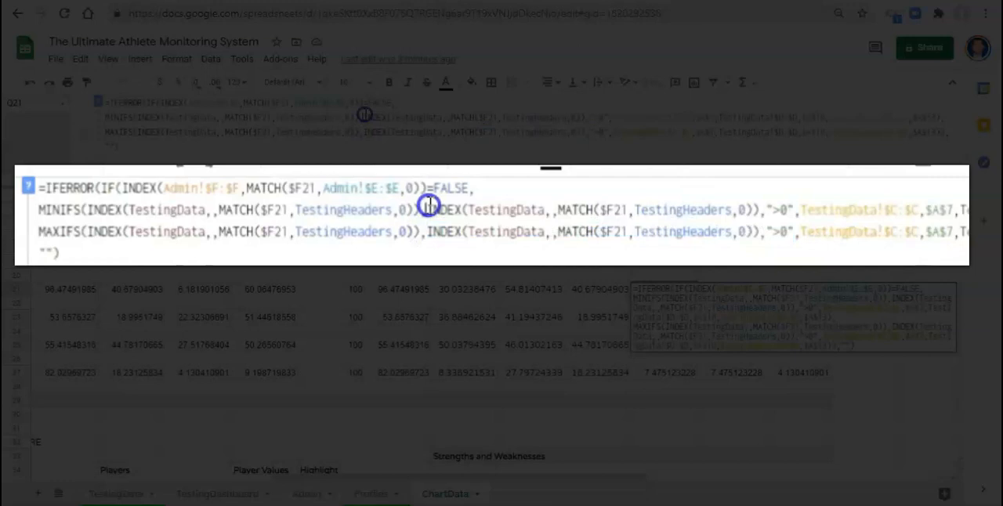
pyautogui.click(367, 130)
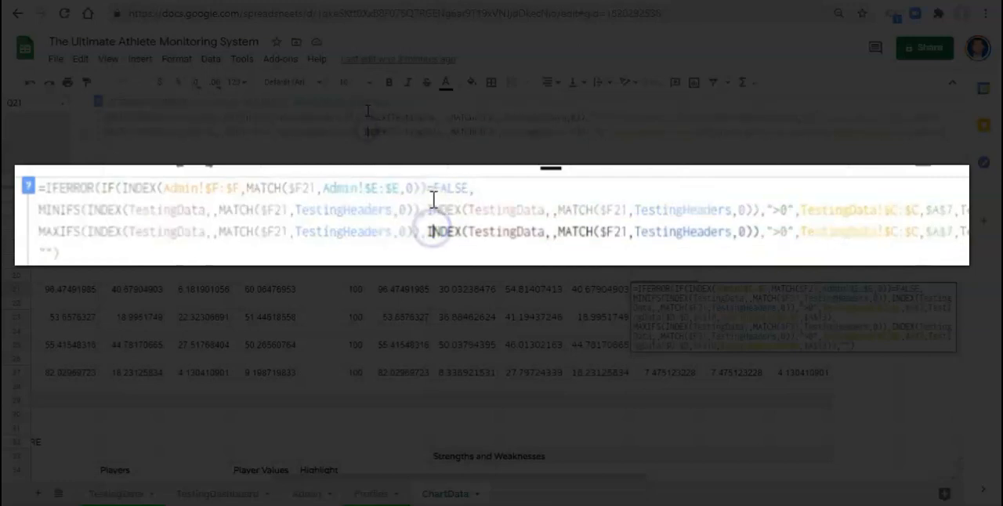
pyautogui.moveTo(366, 117); pyautogui.dragTo(610, 118)
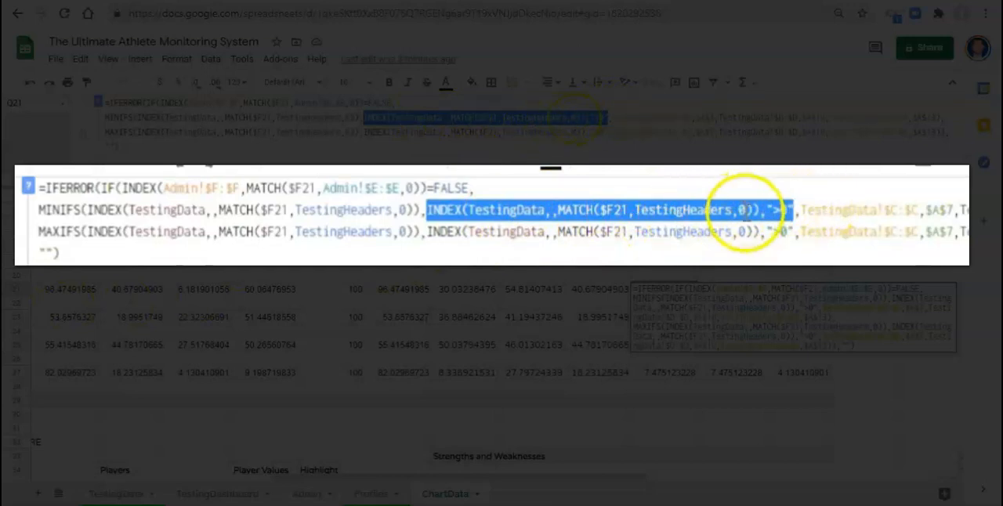
pyautogui.press('Delete')
pyautogui.press('Delete')
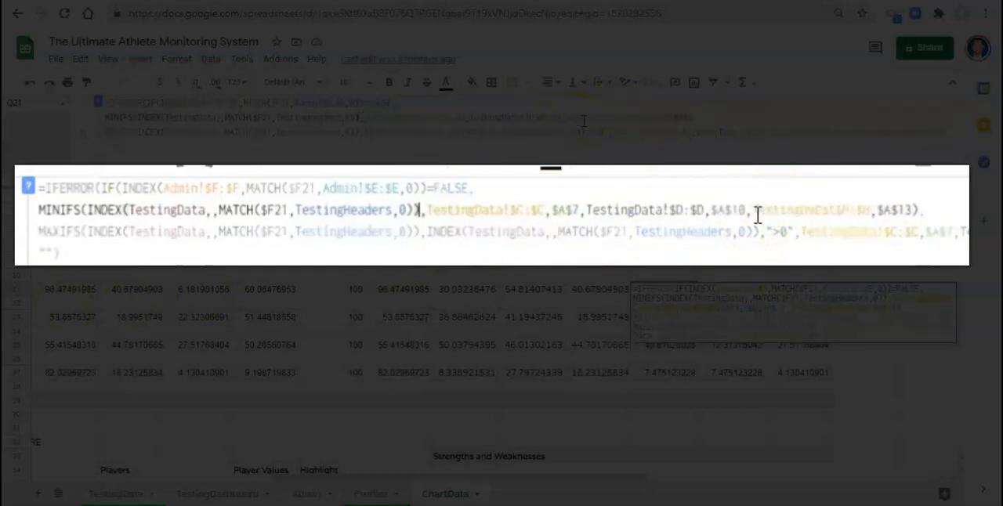
# - Remove the same INDEX and ">0" criterion from the MAXIFS function in Q21 and commit the formula
pyautogui.moveTo(363, 133); pyautogui.dragTo(609, 133)
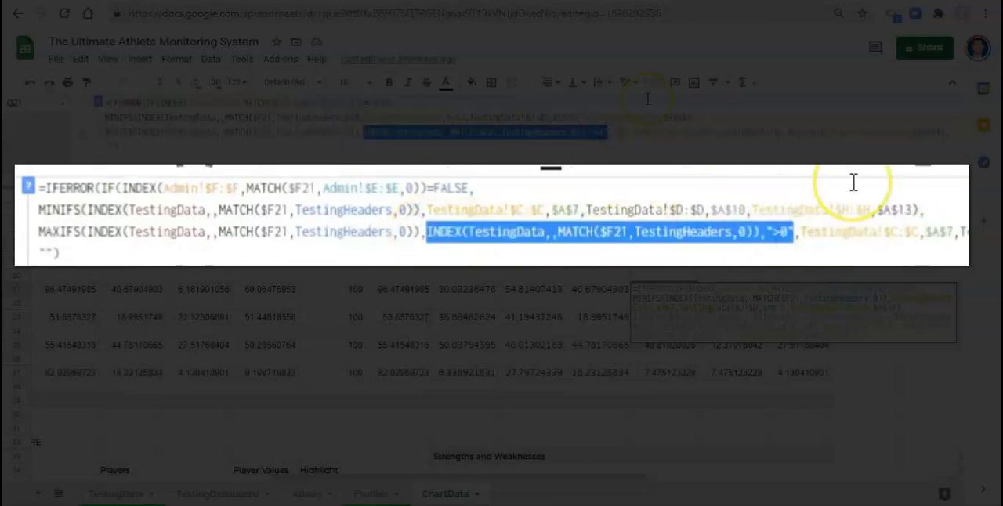
pyautogui.press('Delete')
pyautogui.press('Delete')
pyautogui.press('Delete')
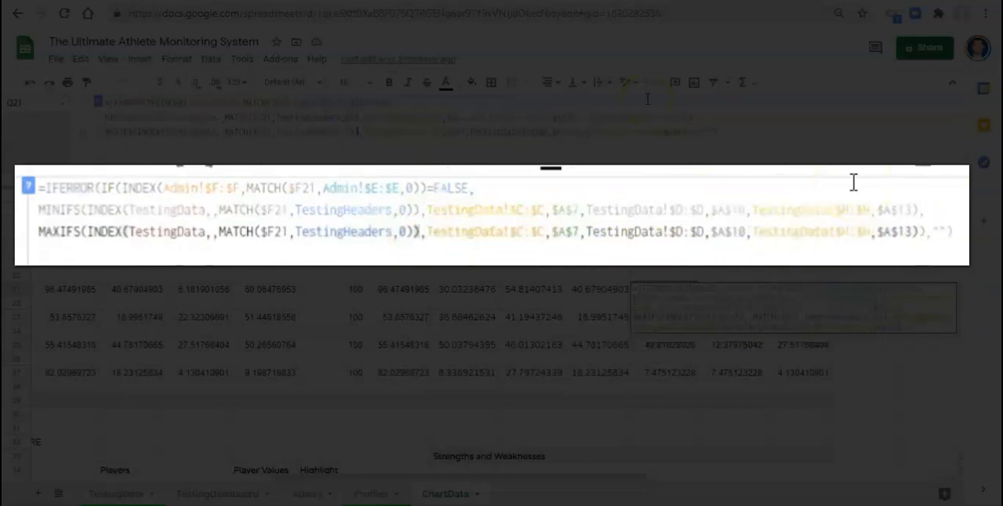
pyautogui.press('Return')
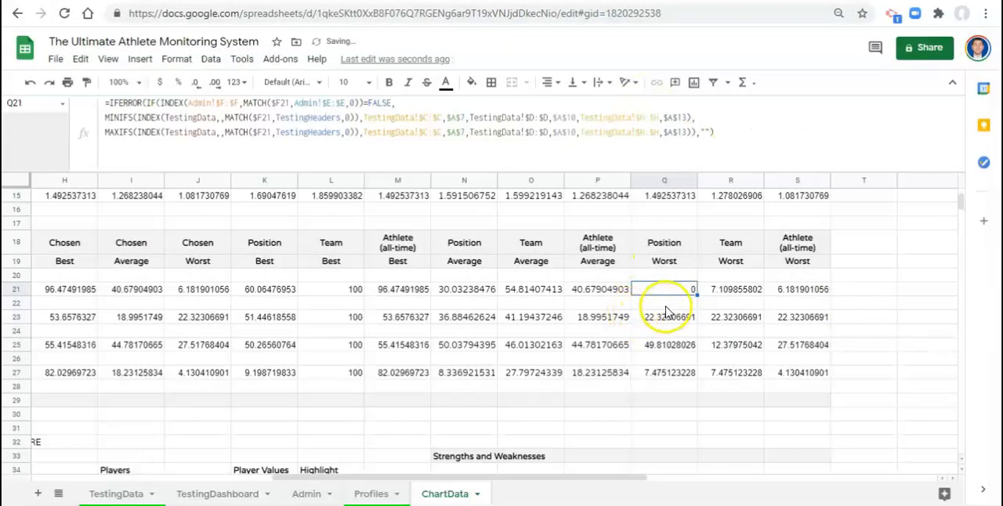
# - In the Team Worst formula in R21, remove the INDEX and ">0" criterion from MINIFS and the extra INDEX argument from MAXIFS
pyautogui.click(721, 289)
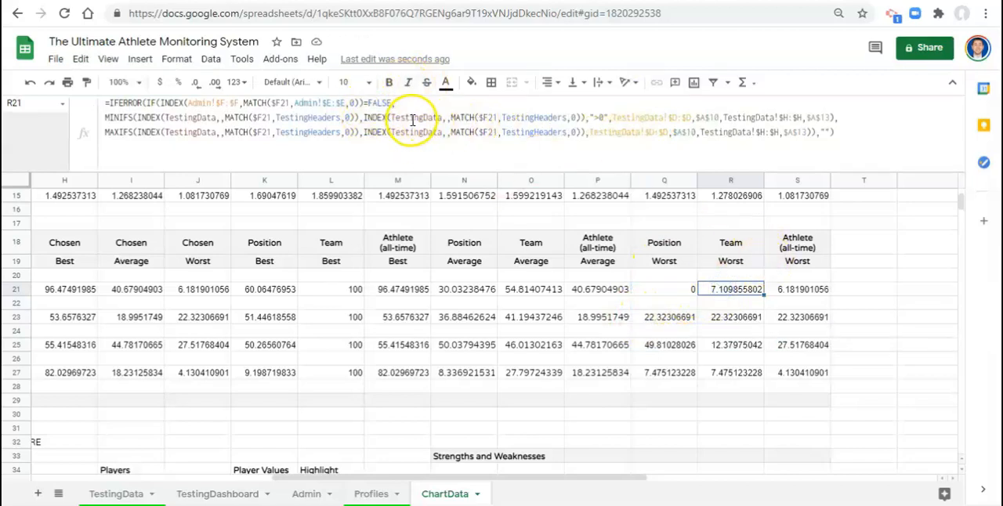
pyautogui.moveTo(361, 118); pyautogui.dragTo(603, 118)
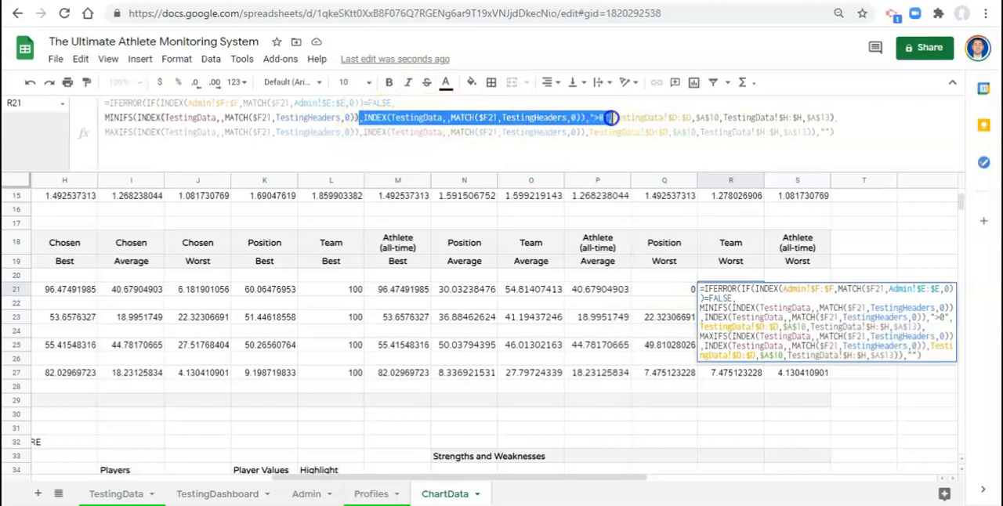
pyautogui.moveTo(610, 118); pyautogui.dragTo(610, 117)
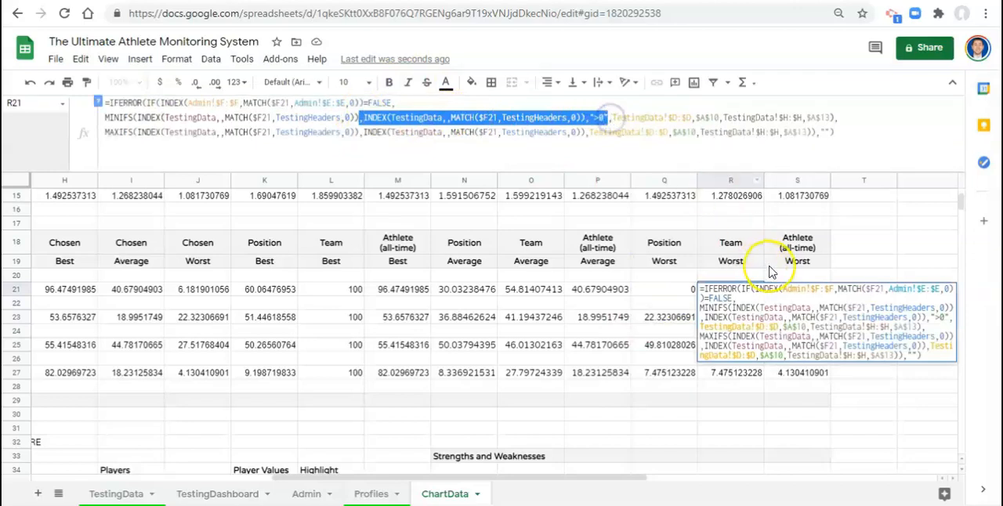
pyautogui.press('BackSpace')
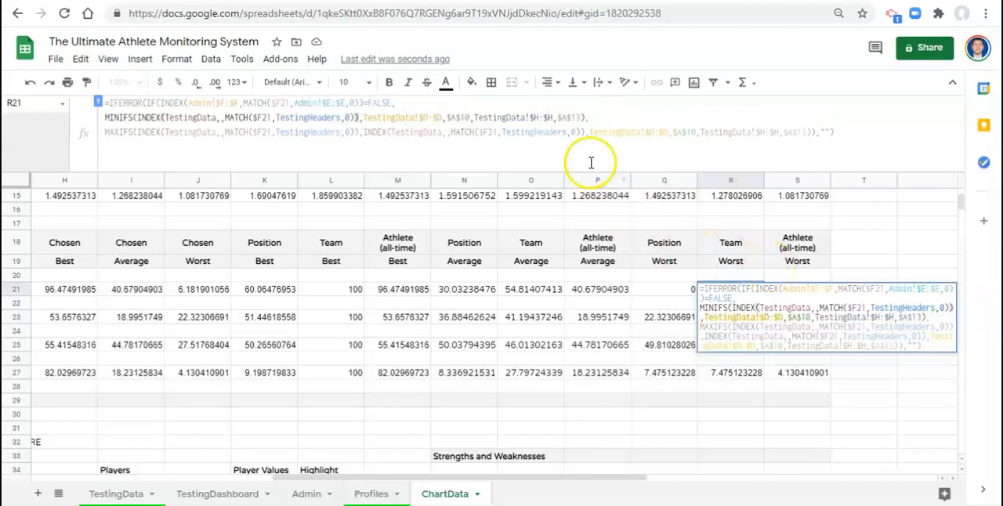
pyautogui.moveTo(587, 132); pyautogui.dragTo(359, 133)
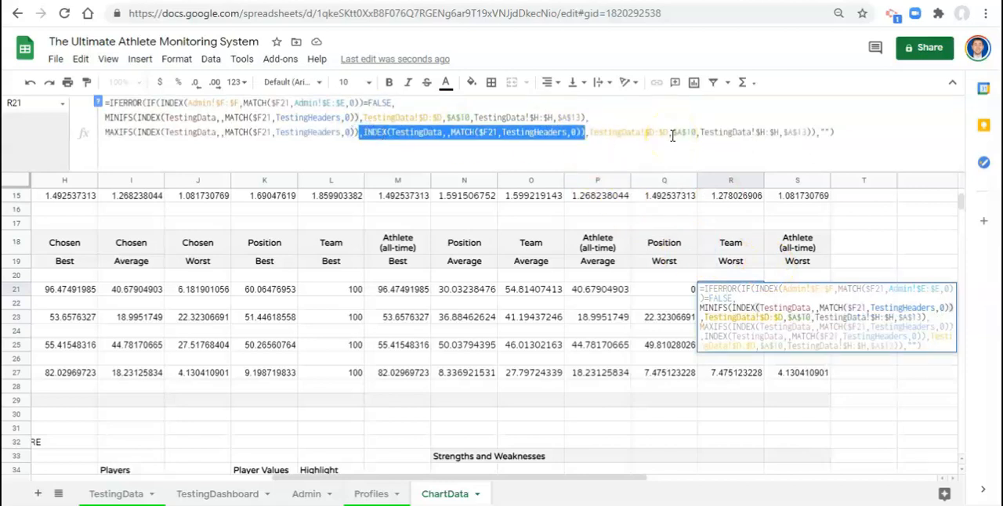
pyautogui.press('BackSpace')
pyautogui.press('Return')
# - In the Athlete (all-time) Worst formula in S21, remove the INDEX and ">0" criterion from both MINIFS and MAXIFS
pyautogui.press('Up')
pyautogui.press('Right')
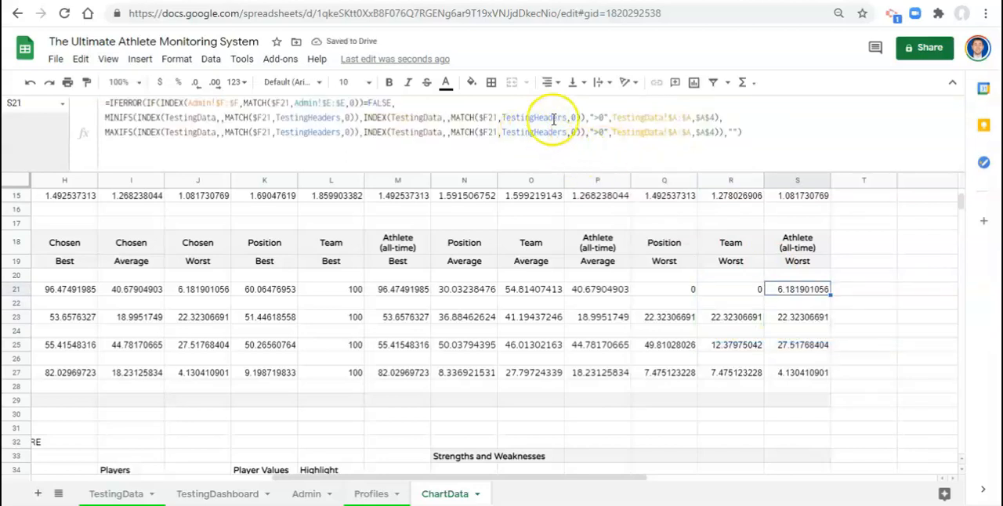
pyautogui.moveTo(363, 118); pyautogui.dragTo(608, 118)
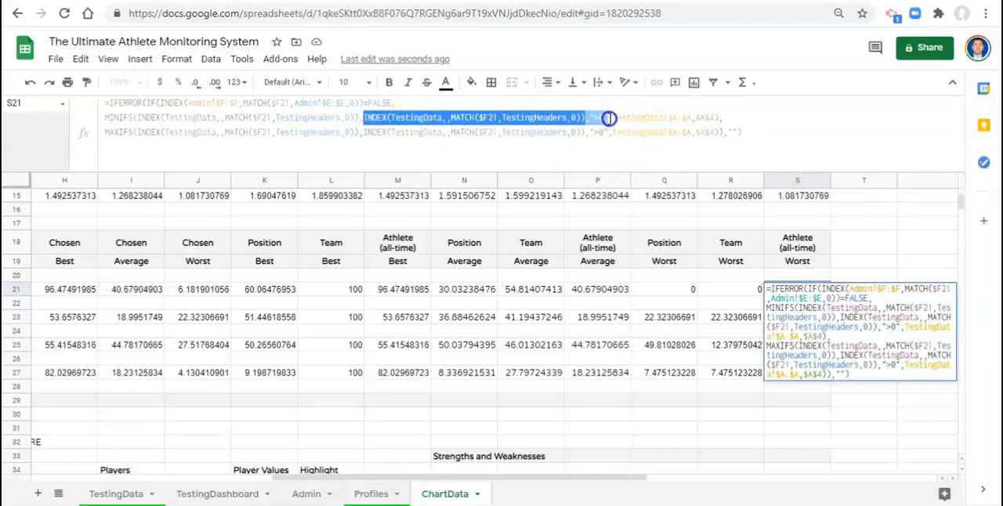
pyautogui.press('BackSpace')
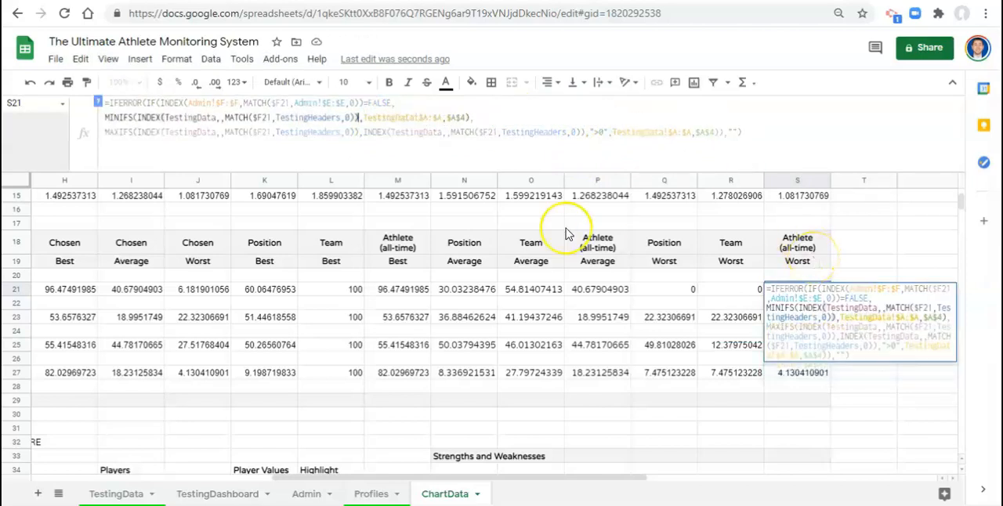
pyautogui.moveTo(364, 132); pyautogui.dragTo(609, 134)
pyautogui.press('BackSpace')
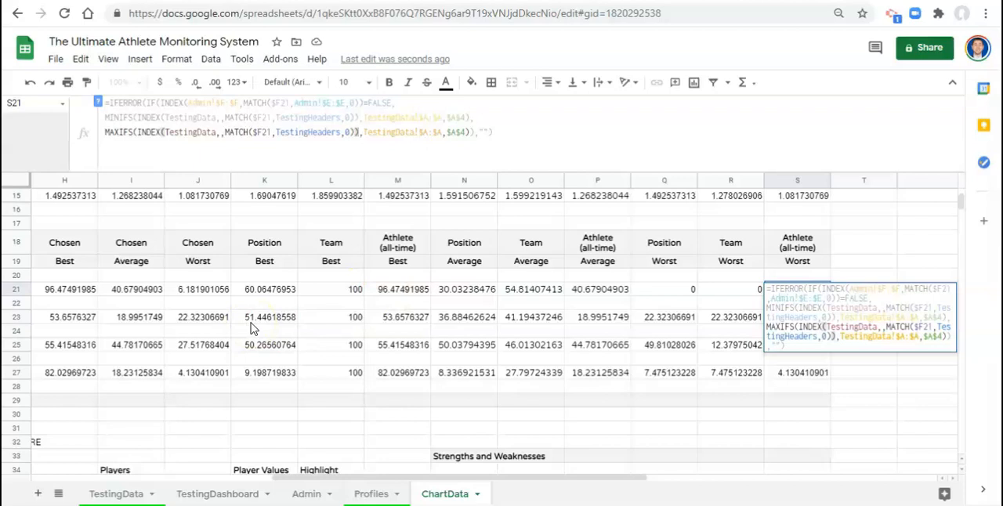
pyautogui.press('Return')
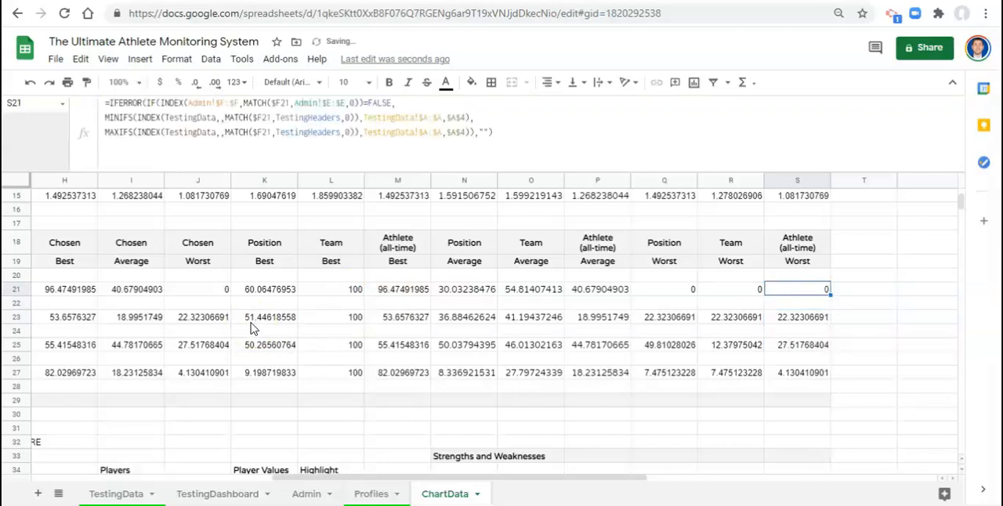
# - Copy the three Worst formulas in Q21:S21 to the Fitness, Speed and Strength rows 23, 25 and 27
pyautogui.press('Left')
pyautogui.press('Left')
pyautogui.hotkey('shift', 'Right')
pyautogui.hotkey('shift', 'Right')
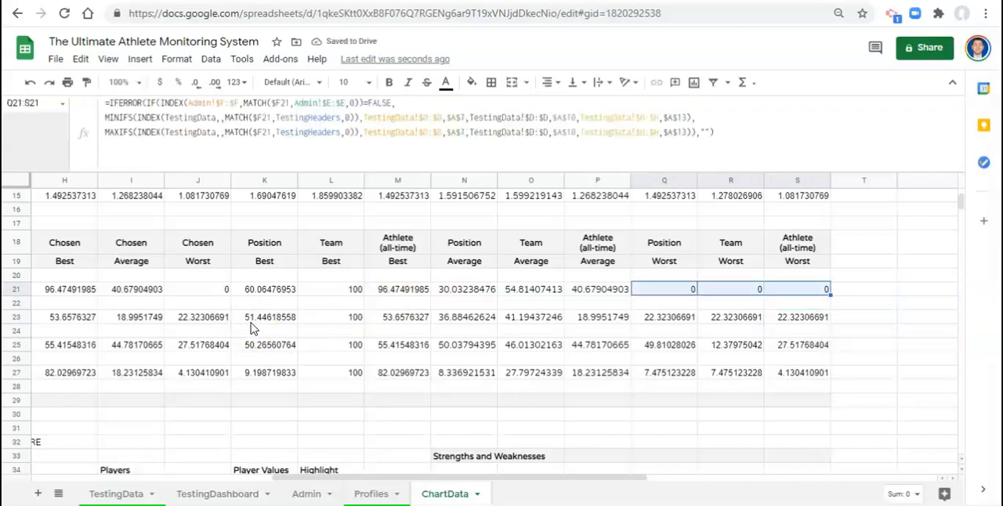
pyautogui.click(672, 329)
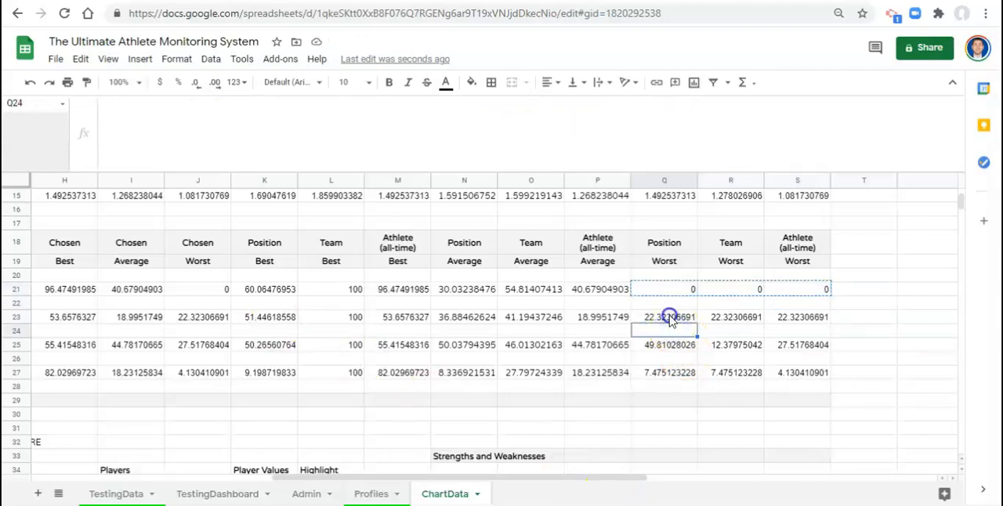
pyautogui.click(671, 318)
pyautogui.hotkey('ctrl', 'v')
pyautogui.click(675, 343)
pyautogui.hotkey('ctrl', 'v')
pyautogui.click(680, 375)
pyautogui.hotkey('ctrl', 'v')
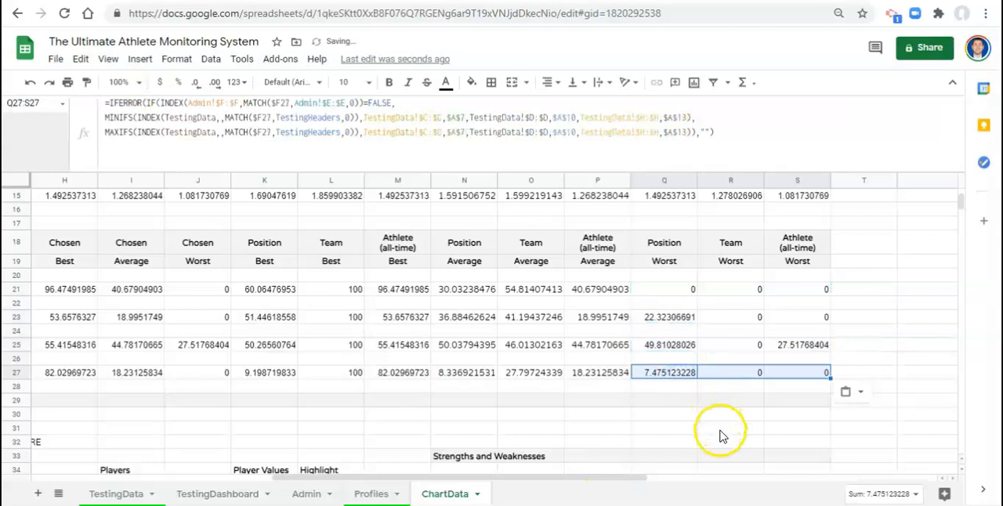
pyautogui.click(701, 391)
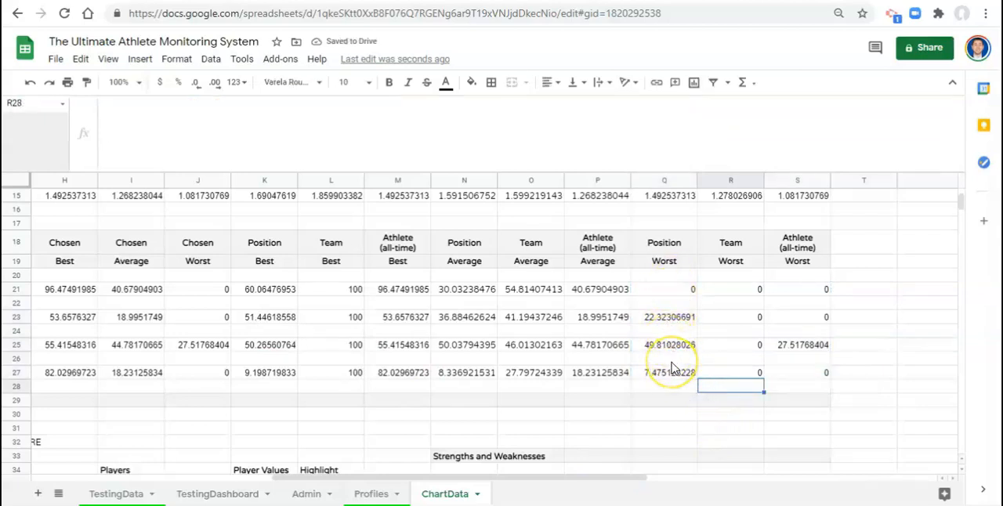
# - Review the best, average and worst lines in the TestingDashboard score charts and shrink the formula bar to one line
pyautogui.click(680, 289)
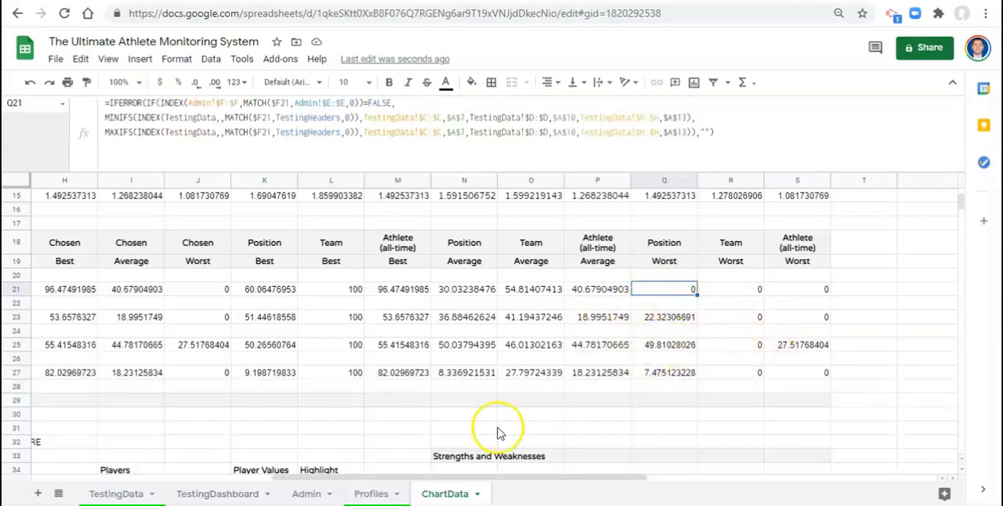
pyautogui.click(218, 495)
pyautogui.scroll(-1, 590, 329)
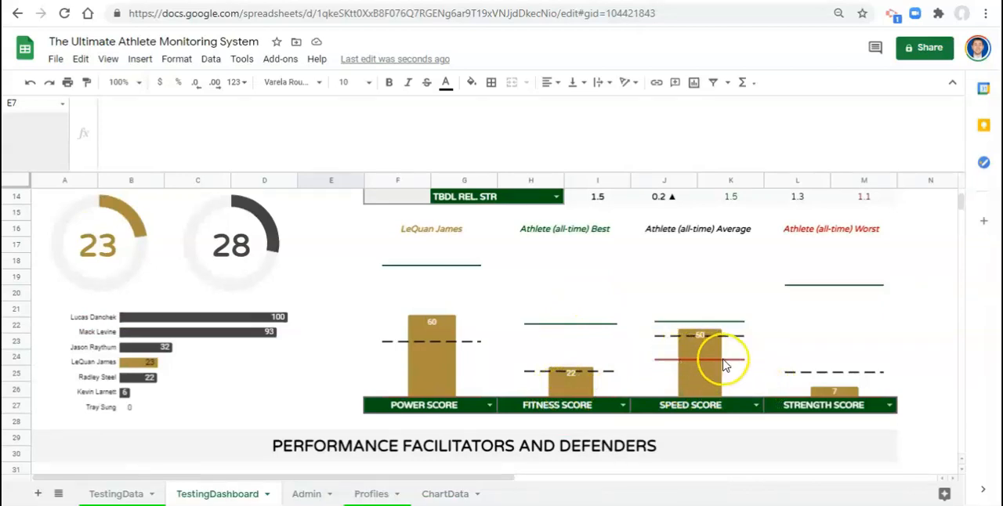
pyautogui.scroll(1, 713, 370)
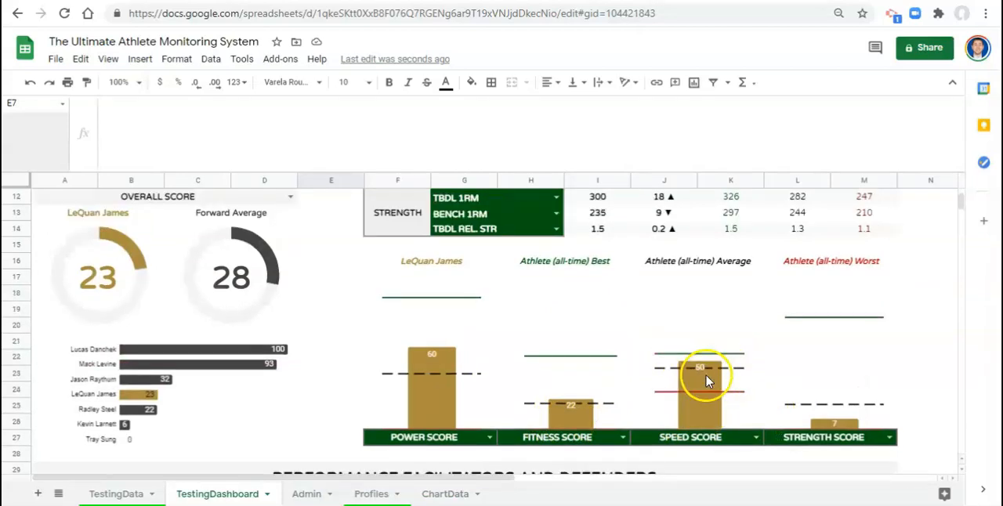
pyautogui.moveTo(594, 170); pyautogui.dragTo(598, 89)
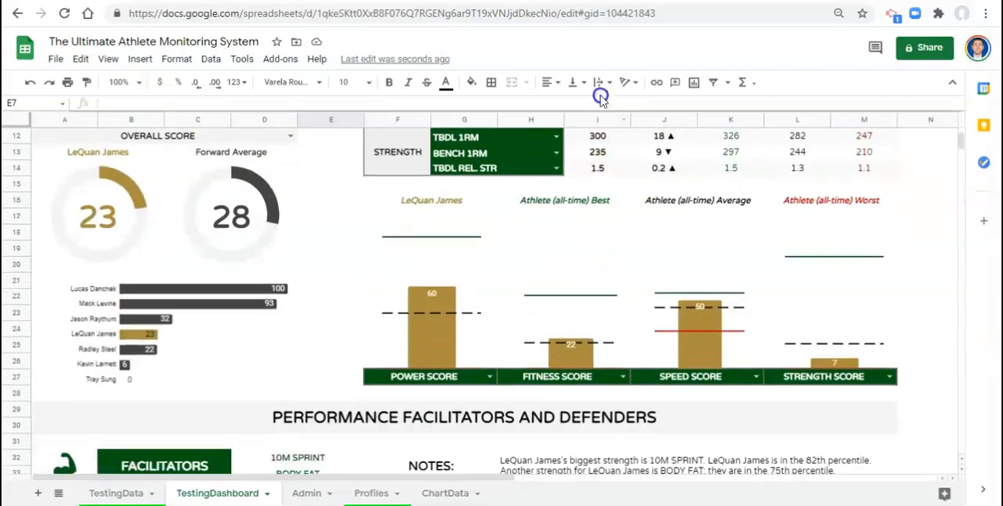
pyautogui.scroll(5, 560, 268)
# - On the ChartData sheet, copy the Selected Chart Metrics heading from F18 to F28
pyautogui.click(445, 493)
pyautogui.moveTo(453, 479); pyautogui.dragTo(320, 478)
pyautogui.moveTo(432, 479); pyautogui.dragTo(469, 478)
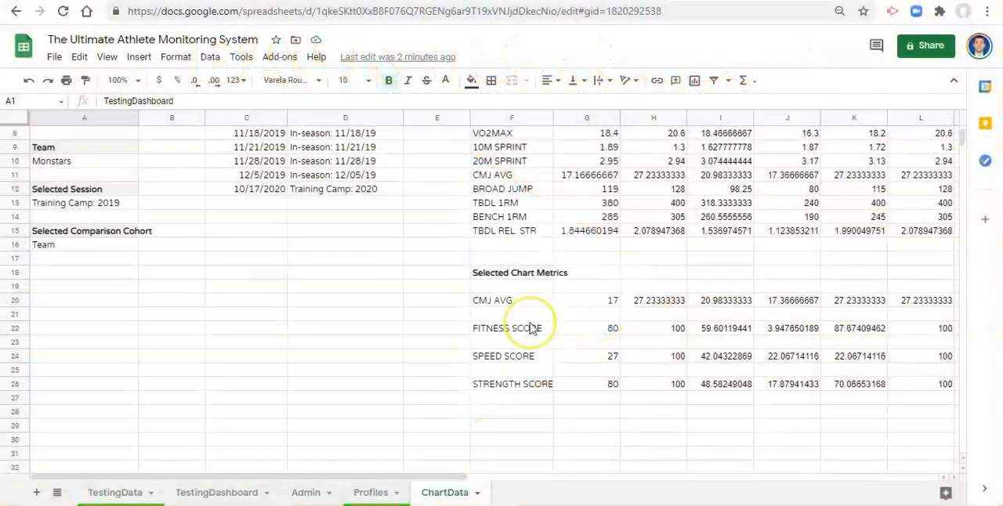
pyautogui.scroll(-2, 531, 326)
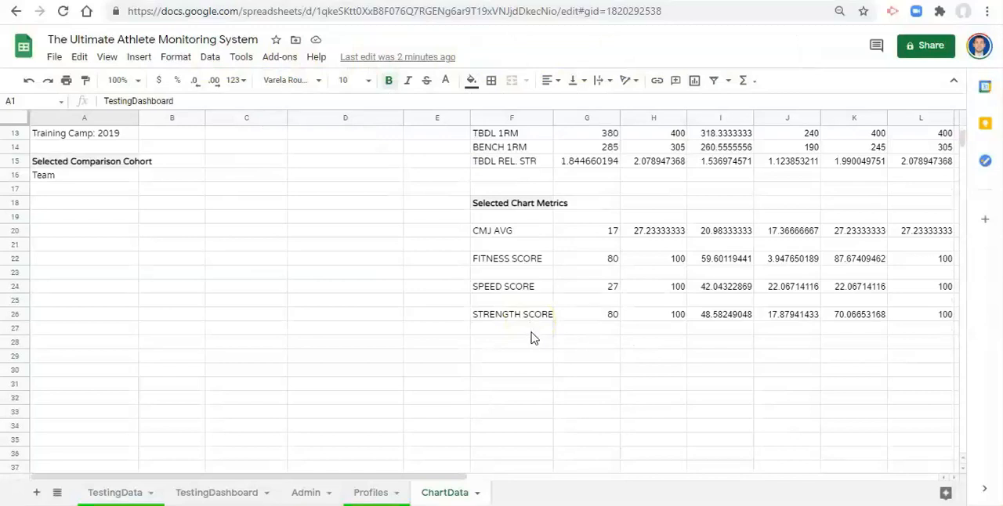
pyautogui.click(524, 206)
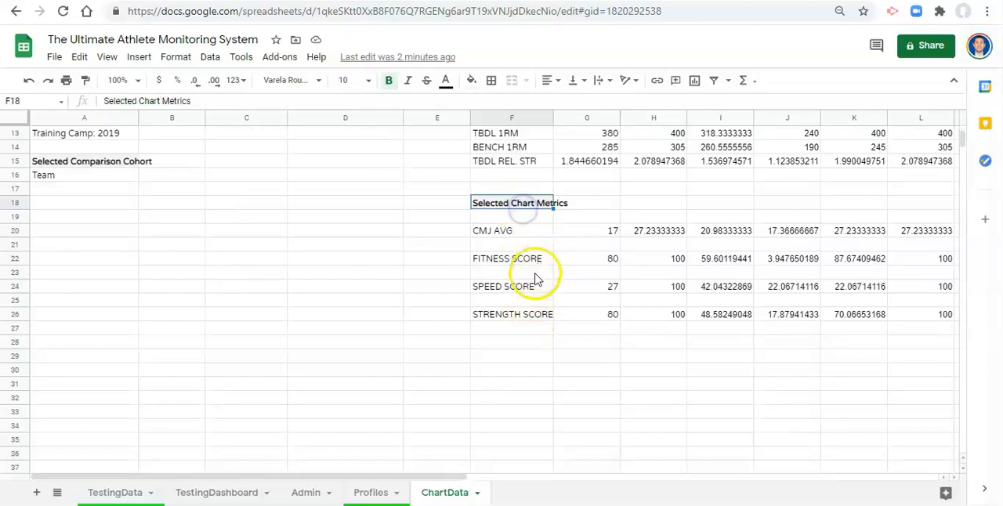
pyautogui.hotkey('ctrl', 'c')
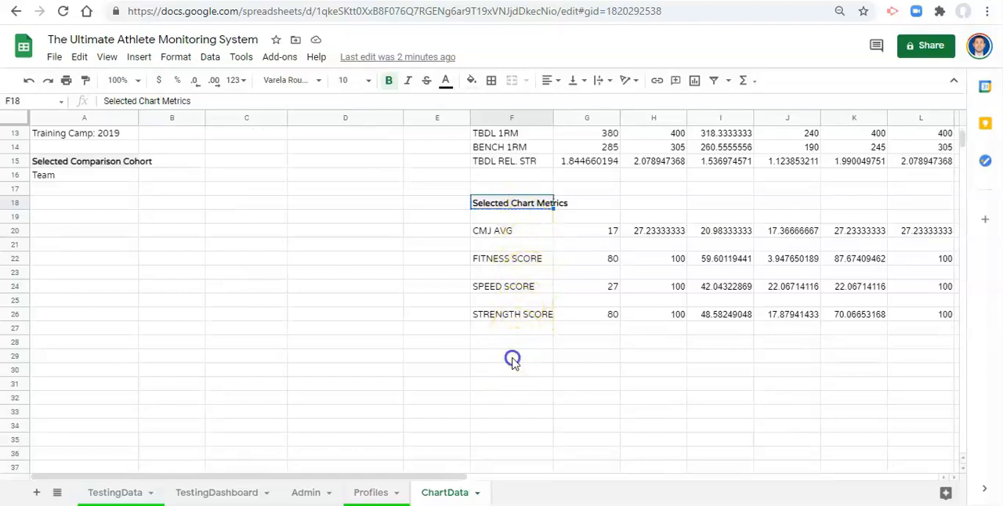
pyautogui.click(513, 355)
pyautogui.click(511, 343)
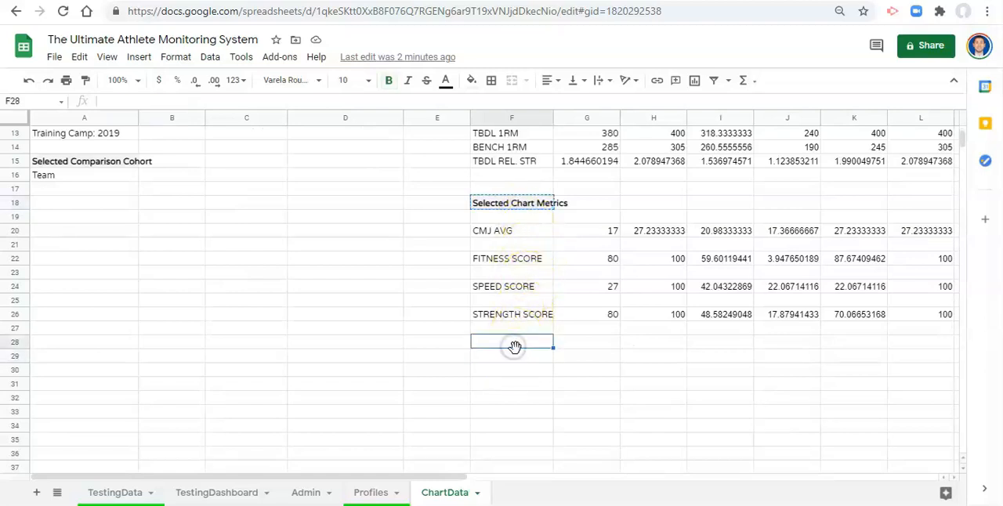
pyautogui.hotkey('ctrl', 'v')
pyautogui.click(522, 359)
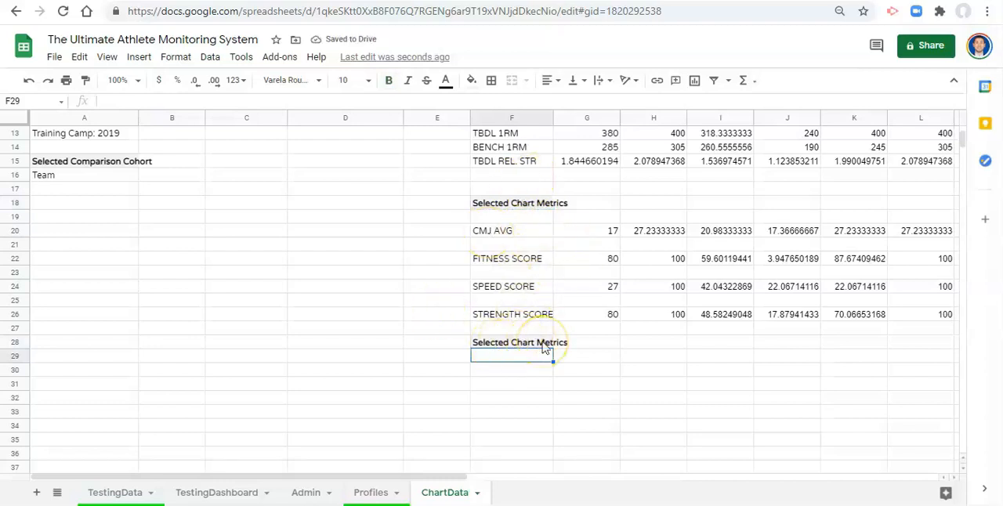
# - Replace the heading text in F28 with Player Comparison Highlight
pyautogui.click(547, 347)
pyautogui.write('P')
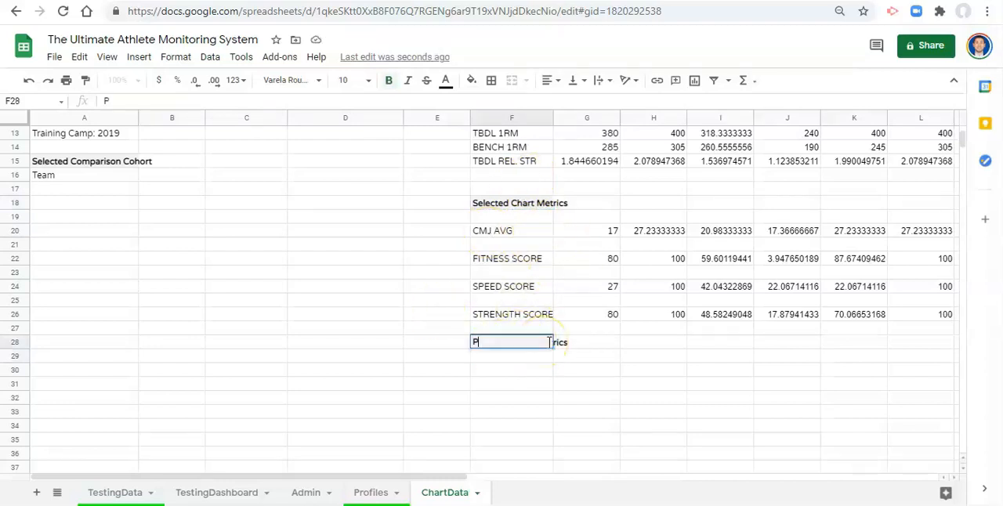
pyautogui.write('layer Comparison Highli')
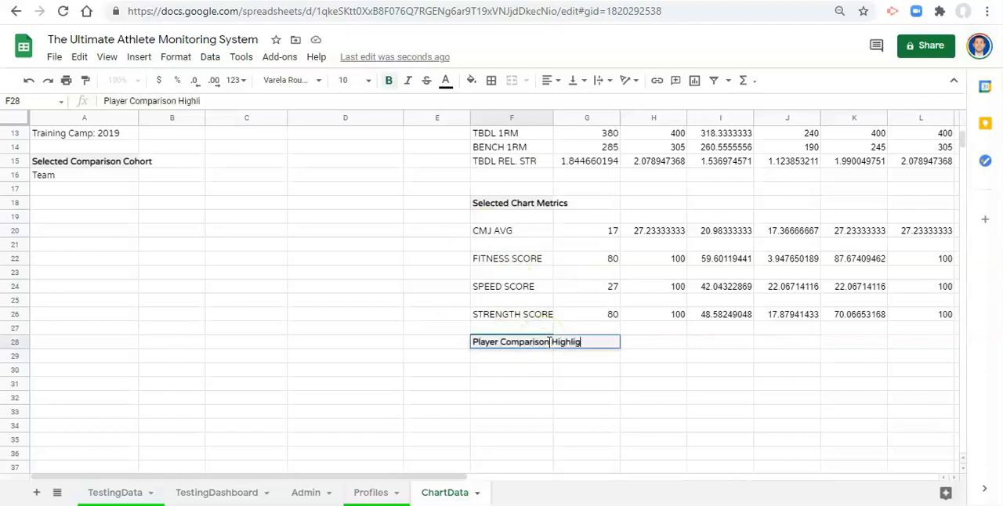
pyautogui.write('ght')
pyautogui.press('Return')
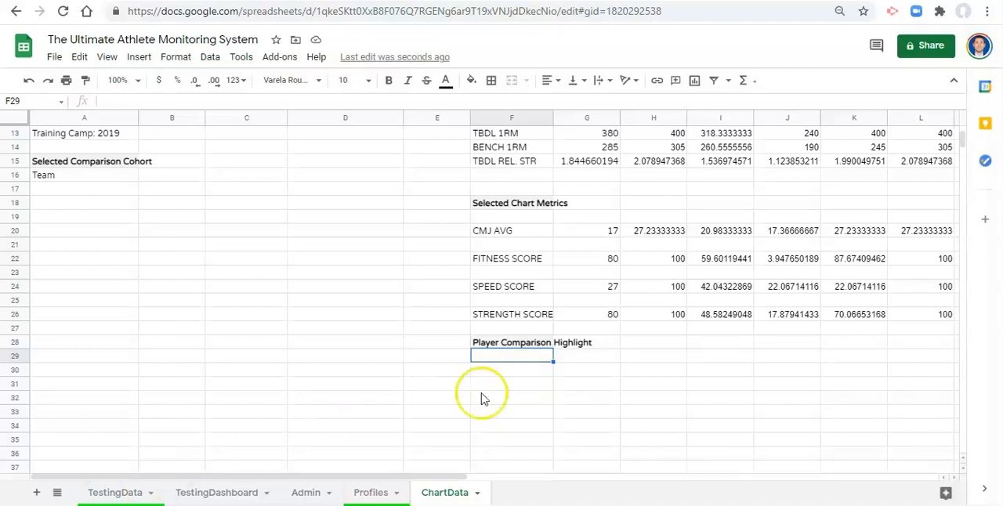
# - On the TestingDashboard, examine the selected player's position details, the overall score area and the chosen testing session
pyautogui.scroll(-1, 494, 388)
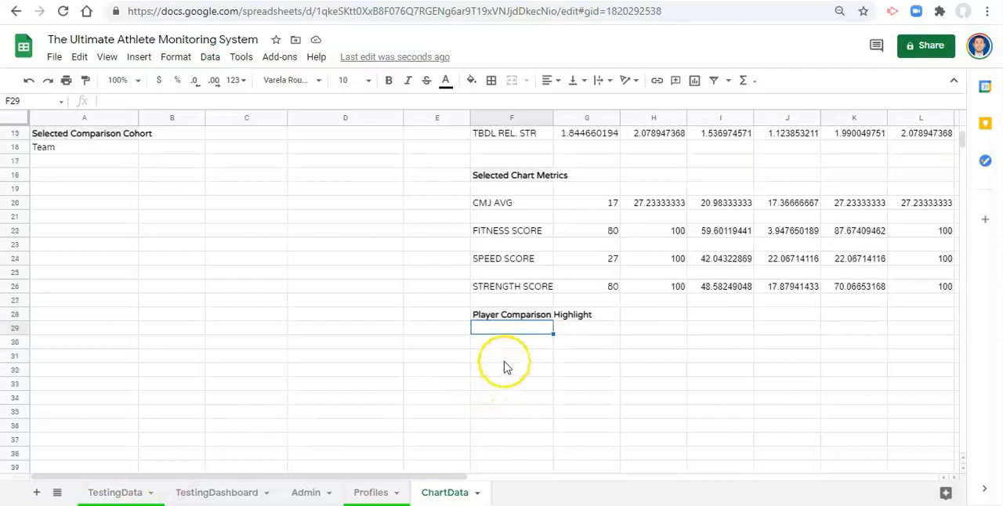
pyautogui.scroll(1, 506, 384)
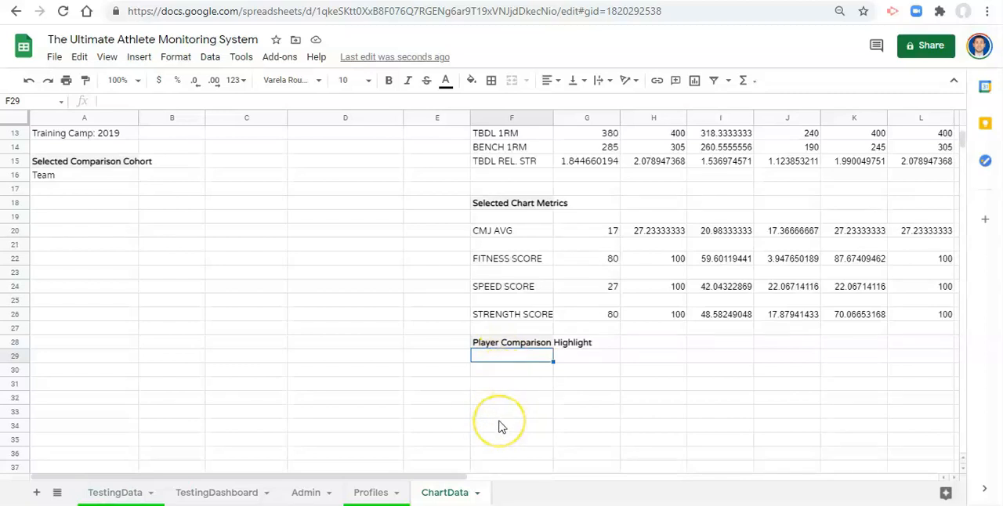
pyautogui.scroll(1, 501, 427)
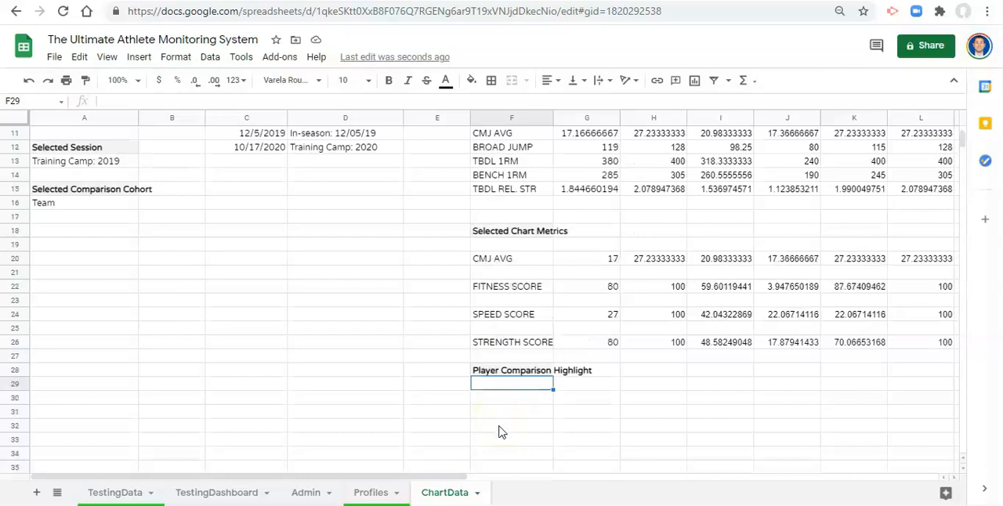
pyautogui.click(216, 492)
pyautogui.scroll(3, 497, 260)
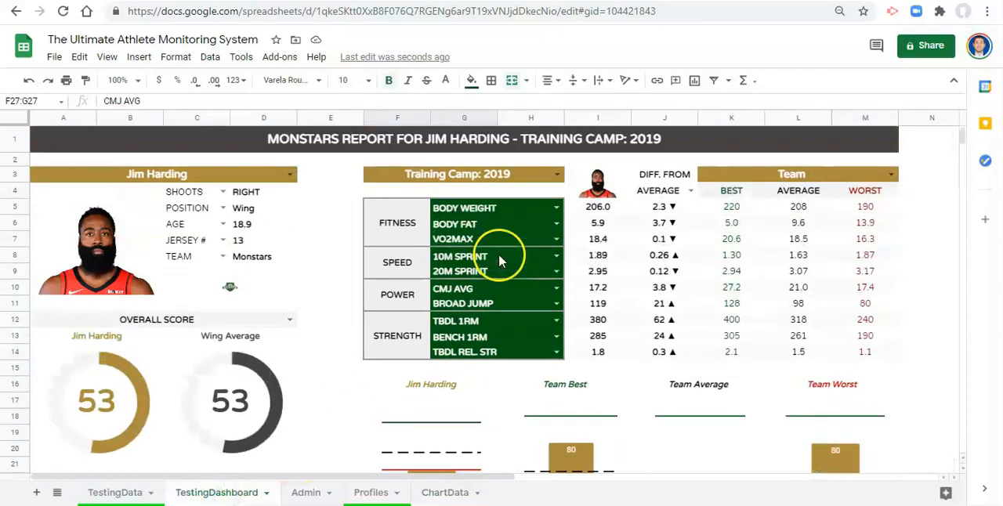
pyautogui.scroll(-1, 498, 300)
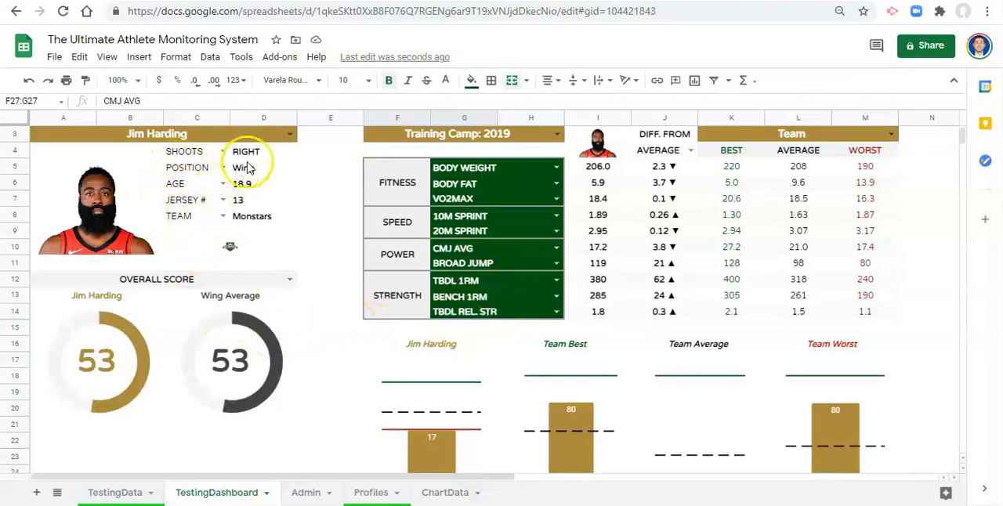
pyautogui.scroll(1, 329, 166)
pyautogui.click(443, 174)
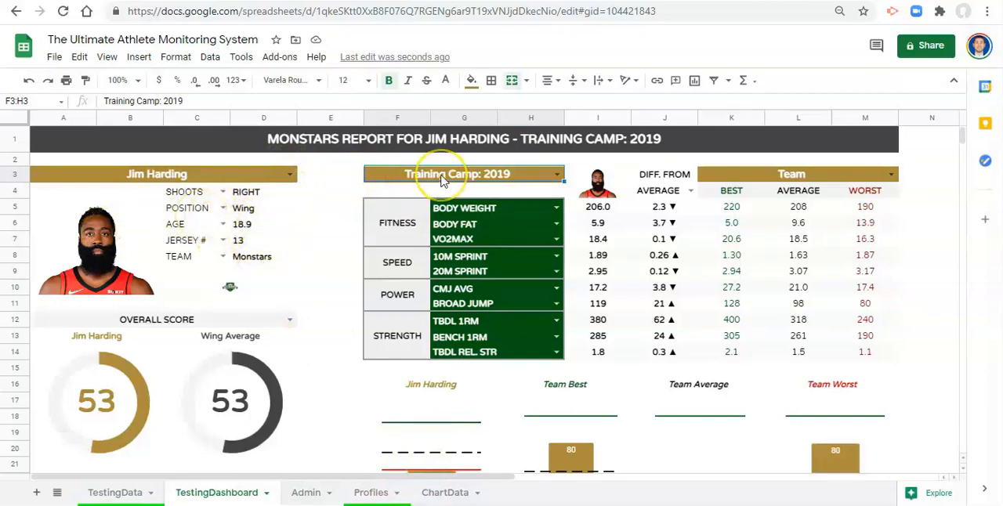
# - In ChartData cell F30, list the unique athlete names with =UNIQUE(TestingData!A2:A)
pyautogui.click(444, 493)
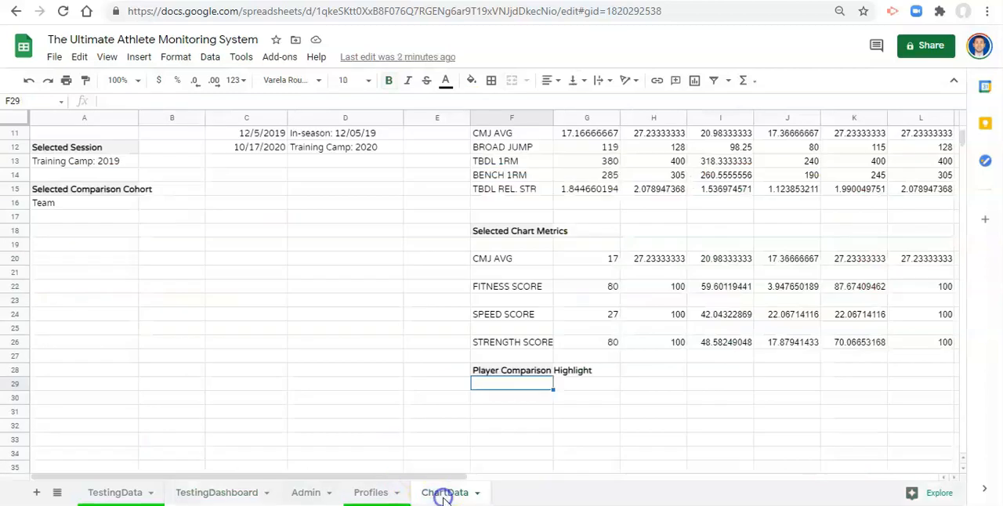
pyautogui.click(516, 398)
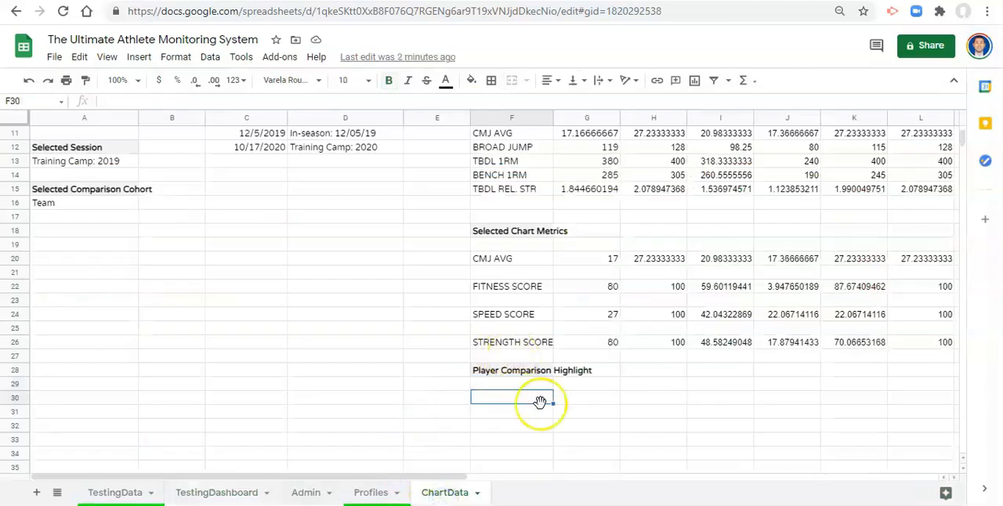
pyautogui.write('=UNIQUE(')
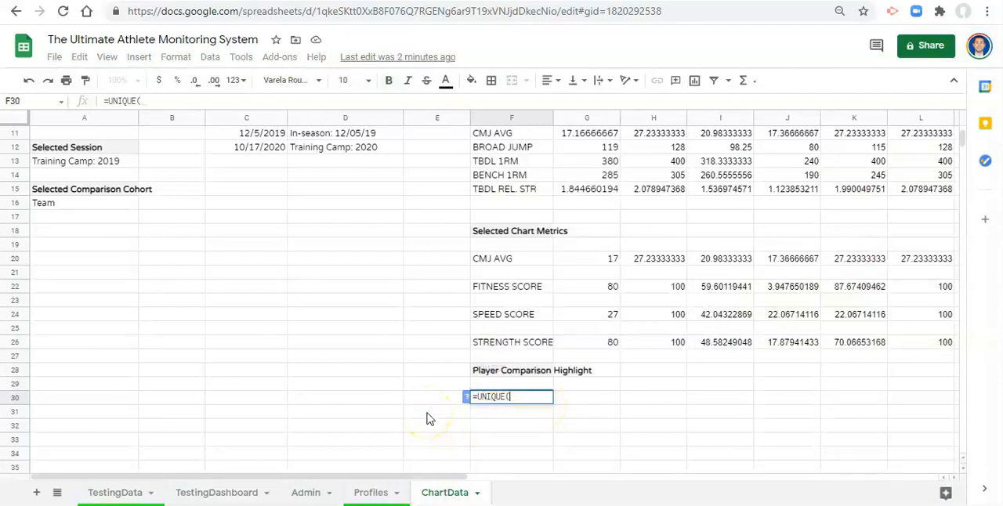
pyautogui.click(137, 491)
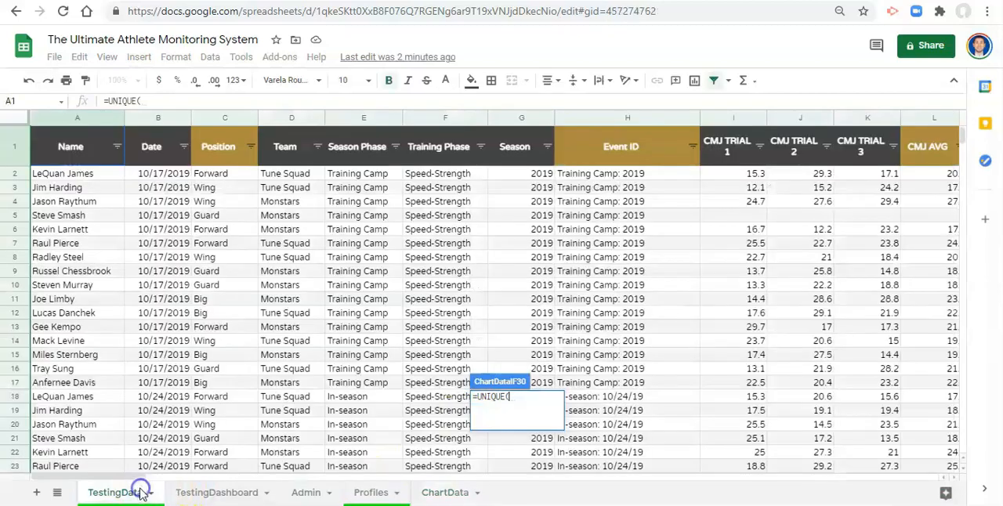
pyautogui.click(96, 178)
pyautogui.click(235, 102)
pyautogui.write(':A')
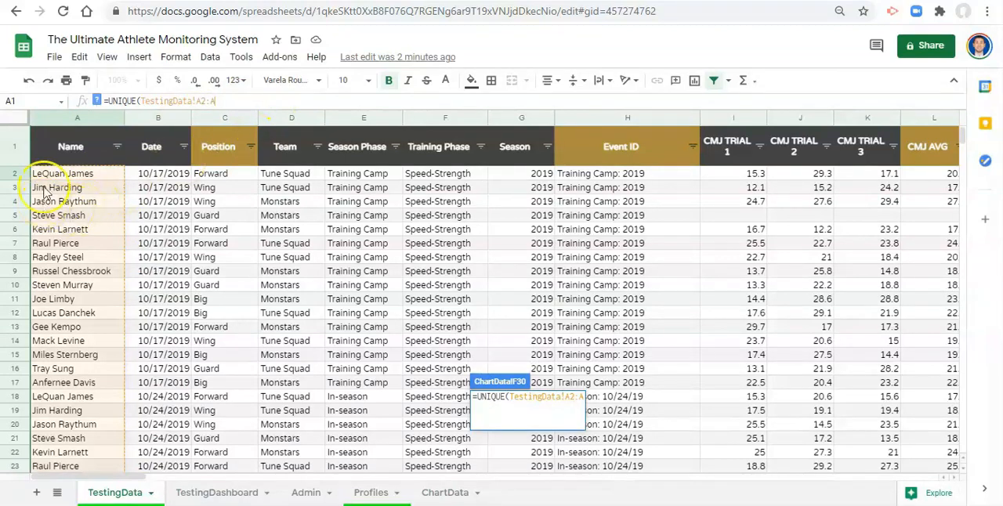
pyautogui.write(')')
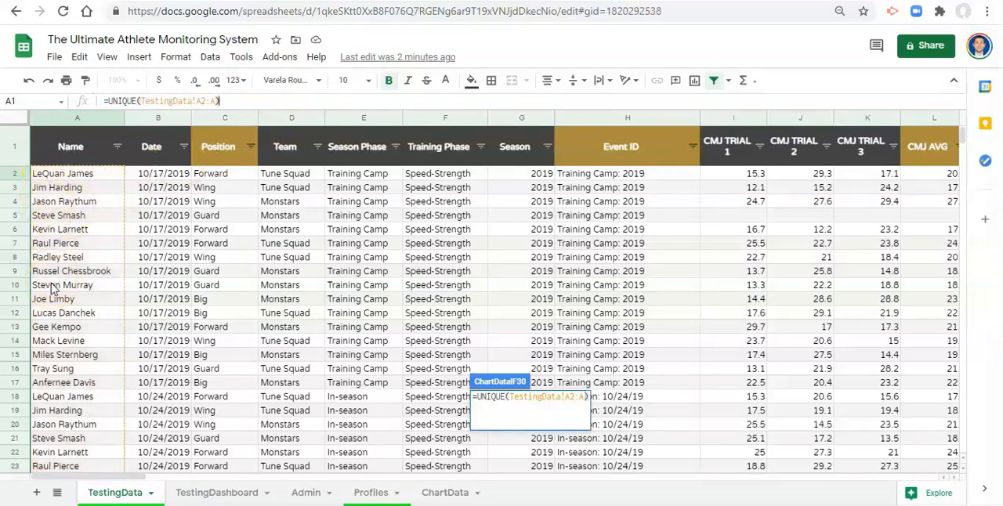
pyautogui.press('Return')
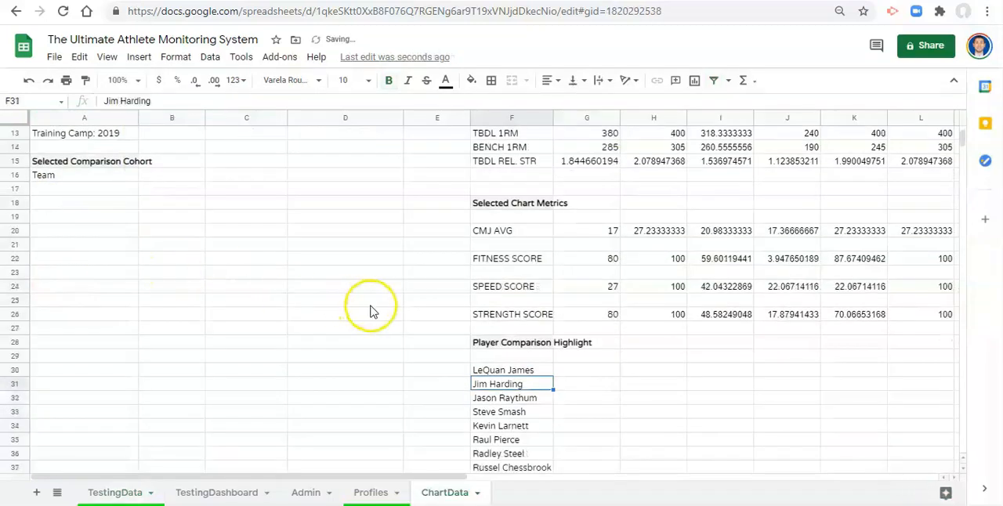
# - Examine the unique athlete list on ChartData and the selected player's Team lookup formula in A10
pyautogui.scroll(-5, 459, 347)
pyautogui.scroll(2, 530, 269)
pyautogui.click(515, 235)
pyautogui.scroll(1, 537, 286)
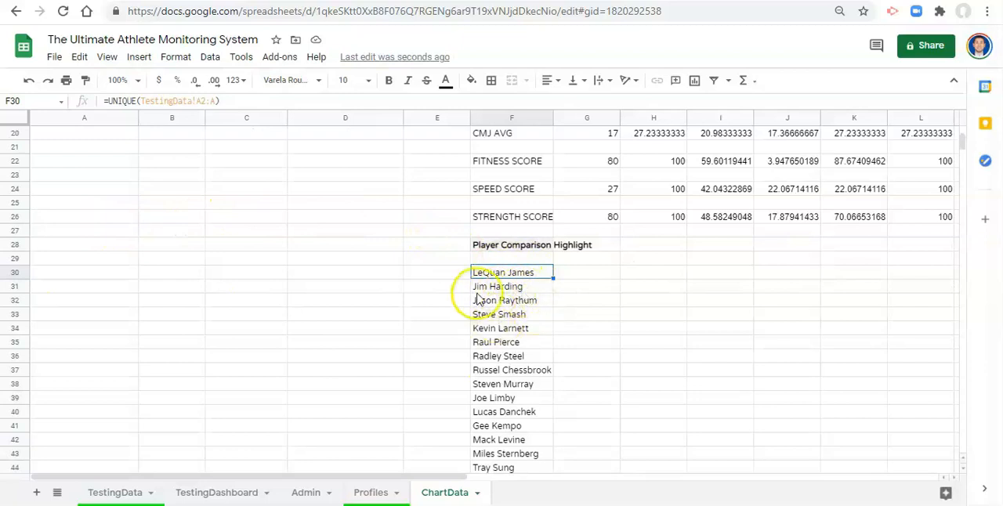
pyautogui.scroll(5, 101, 287)
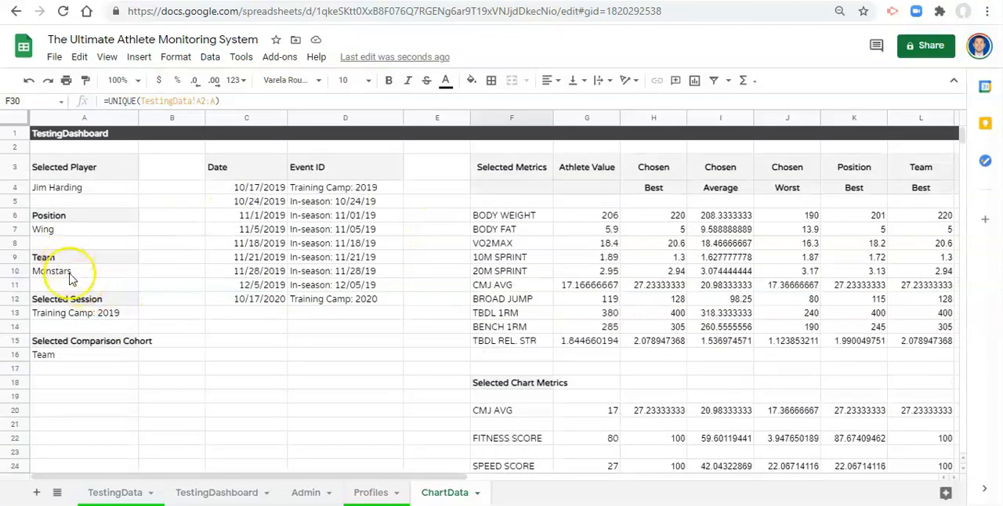
pyautogui.click(70, 278)
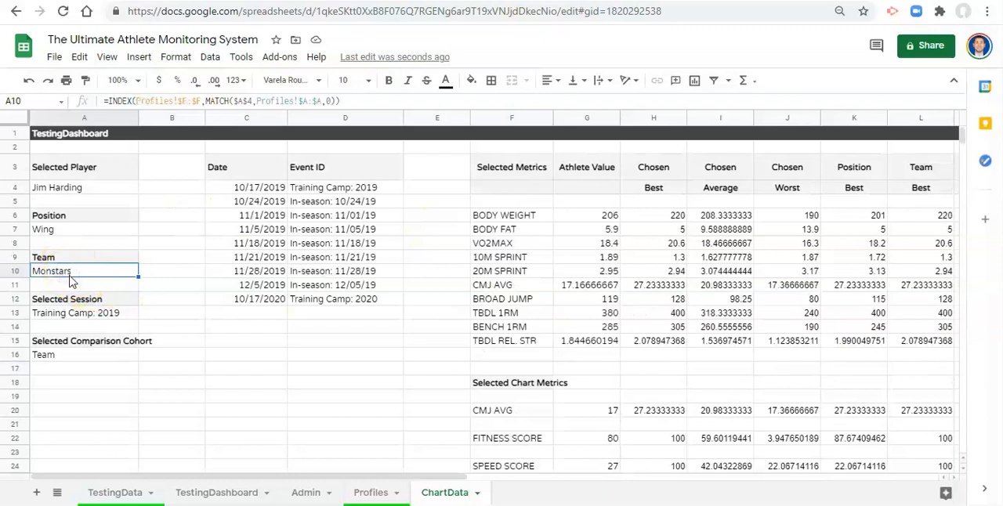
pyautogui.scroll(-3, 313, 364)
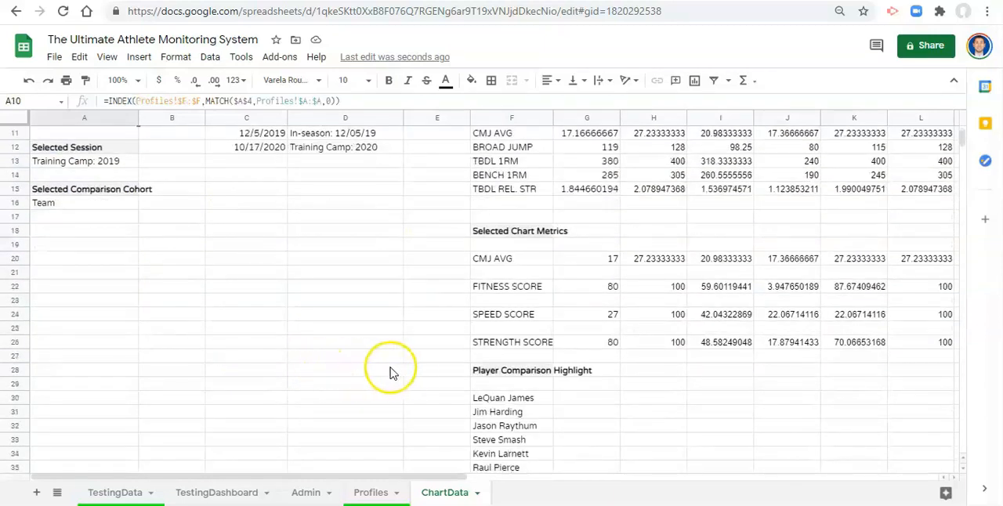
pyautogui.scroll(-2, 392, 374)
# - Move the UNIQUE athlete names formula from F30 down to F33, leaving space beneath the Player Comparison Highlight heading
pyautogui.click(518, 329)
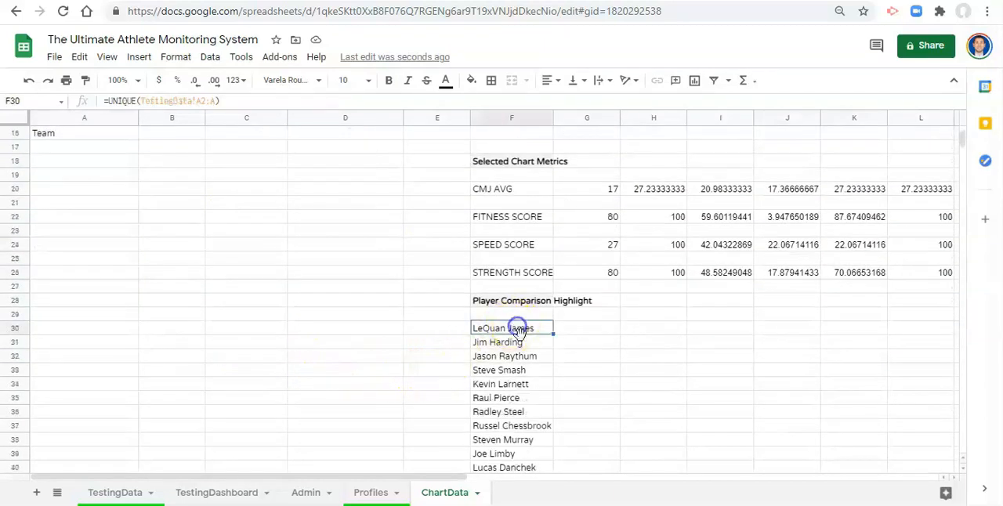
pyautogui.scroll(-1, 518, 329)
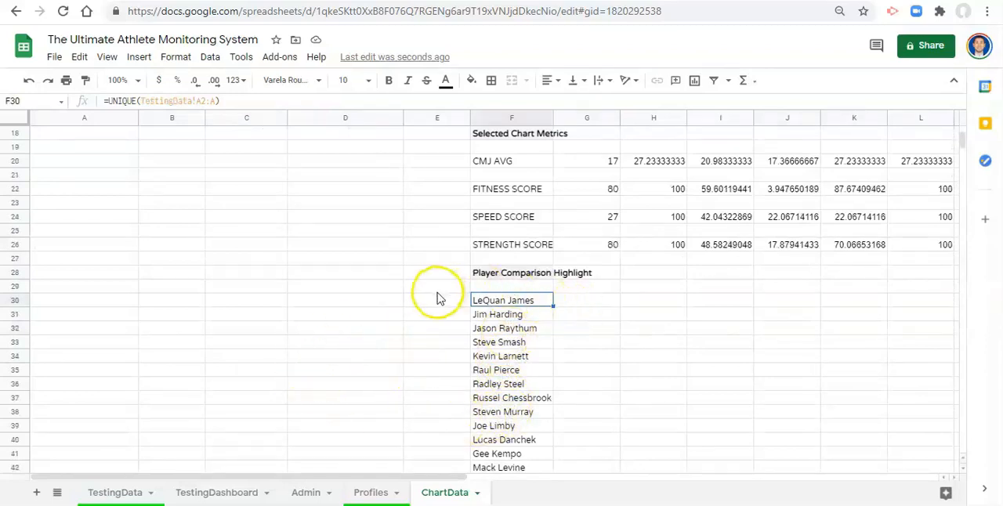
pyautogui.scroll(-1, 486, 290)
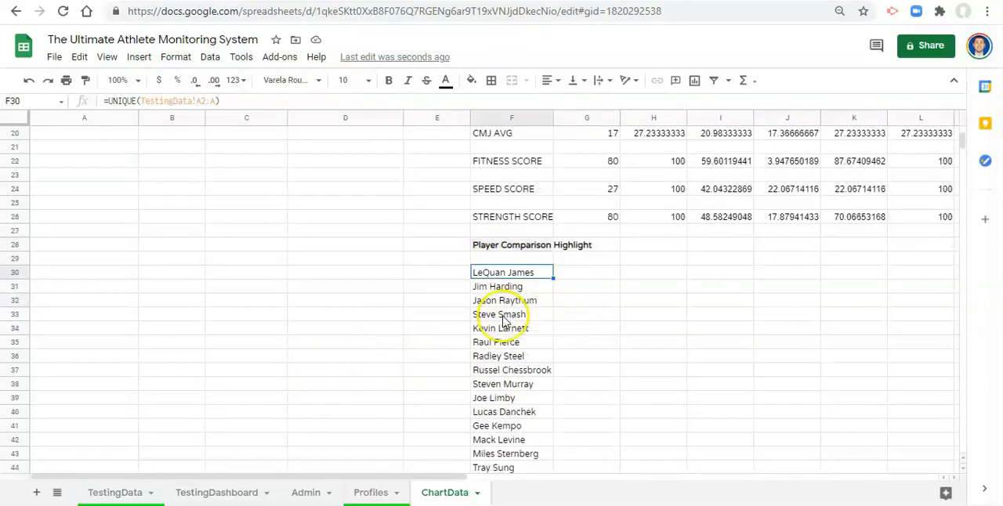
pyautogui.moveTo(517, 264); pyautogui.dragTo(529, 309)
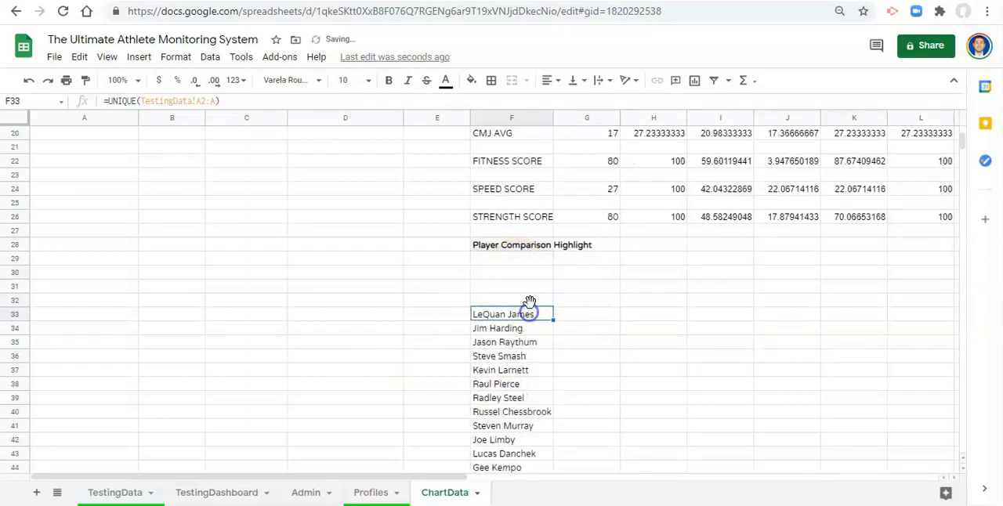
# - Enter the label Team in cell F30 under the Player Comparison Highlight heading
pyautogui.click(522, 274)
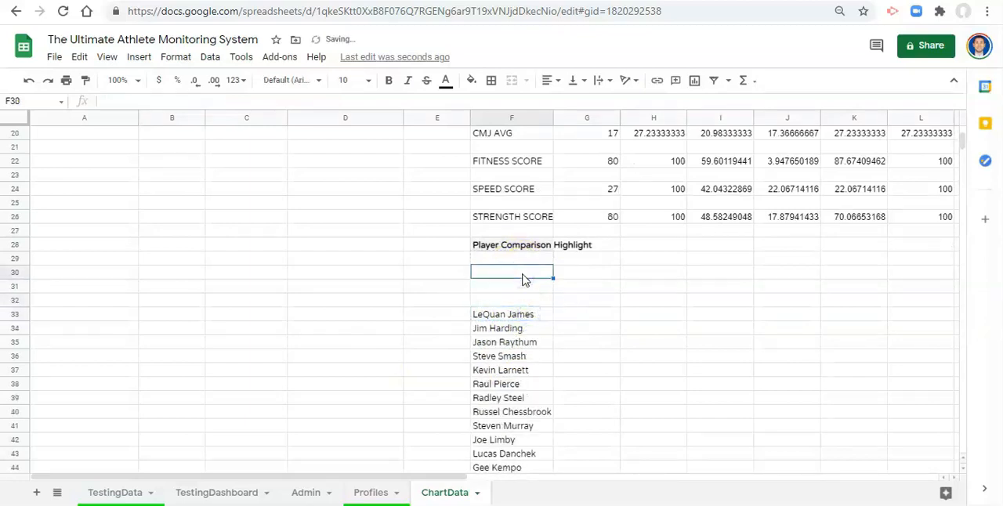
pyautogui.write('Te')
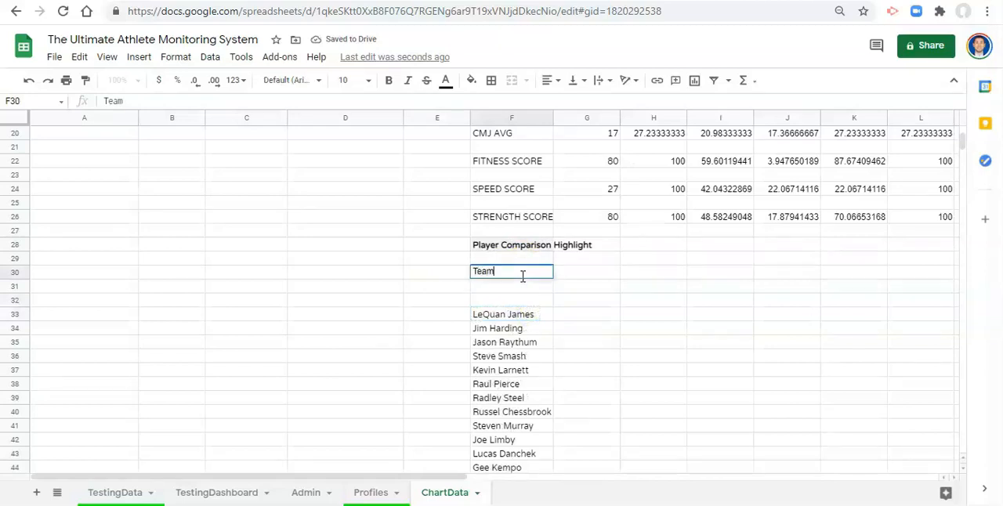
pyautogui.write('am')
pyautogui.click(522, 277)
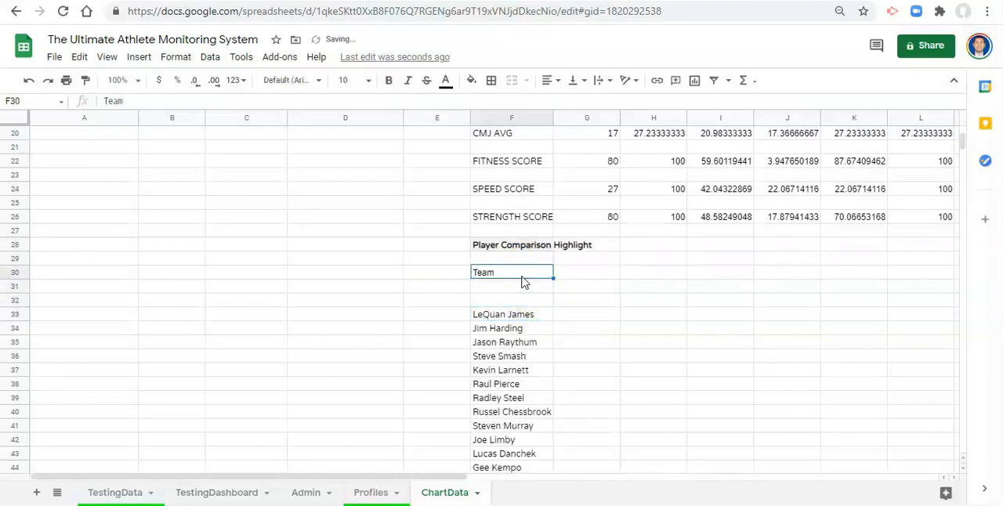
# - In G30, start an INDEX formula that returns values from the Team column, TestingData!D:D
pyautogui.press('Right')
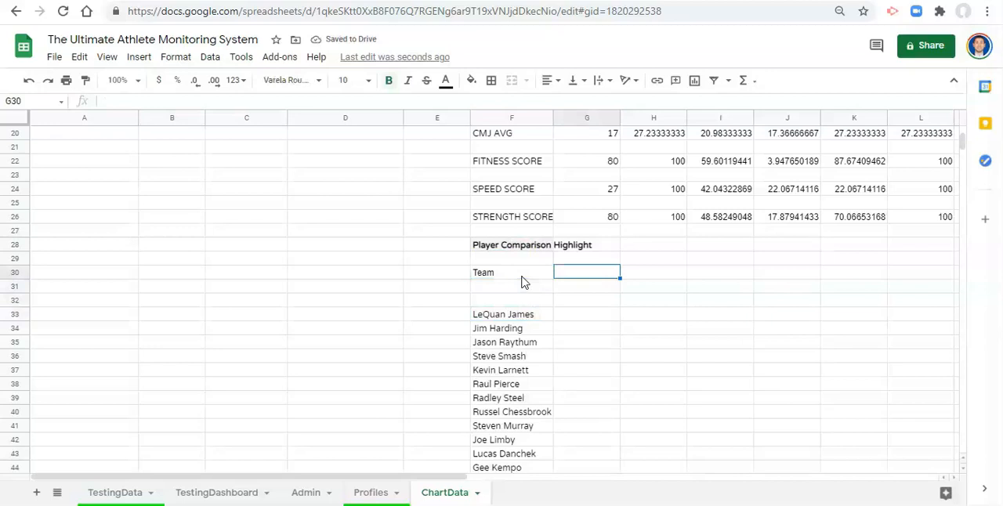
pyautogui.write('=INDEX(')
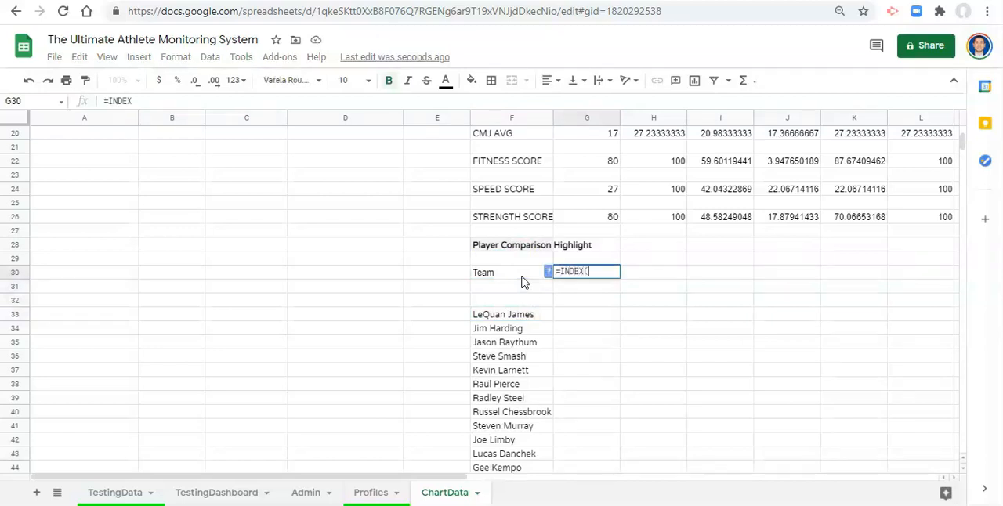
pyautogui.click(113, 494)
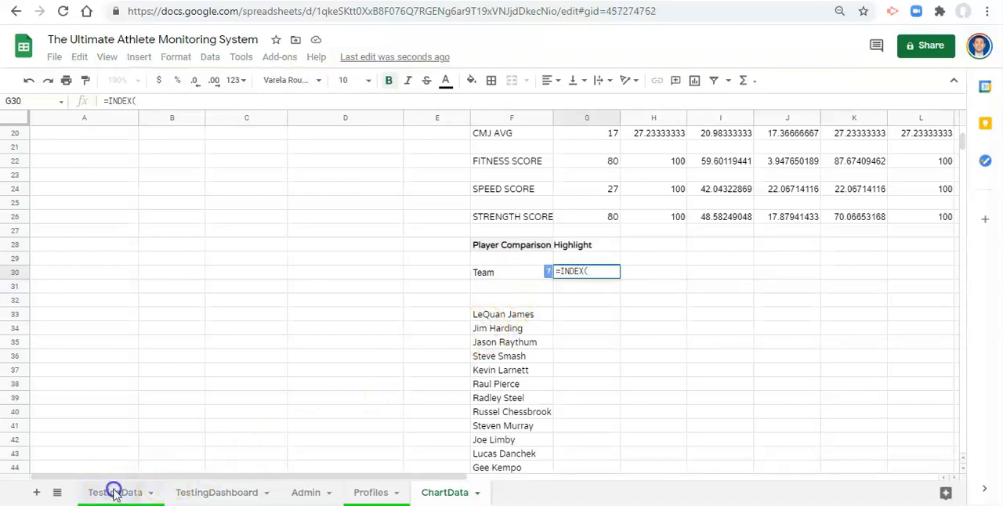
pyautogui.click(291, 121)
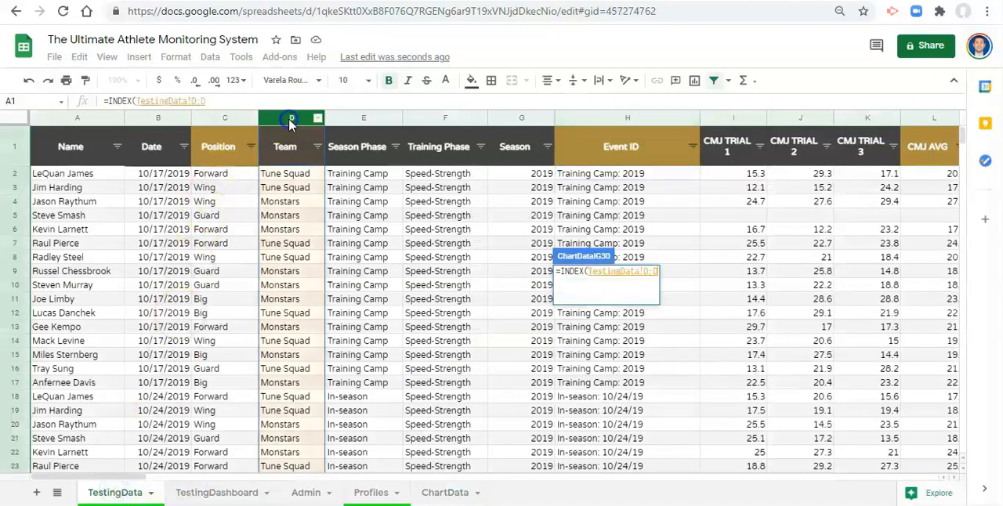
pyautogui.write(',')
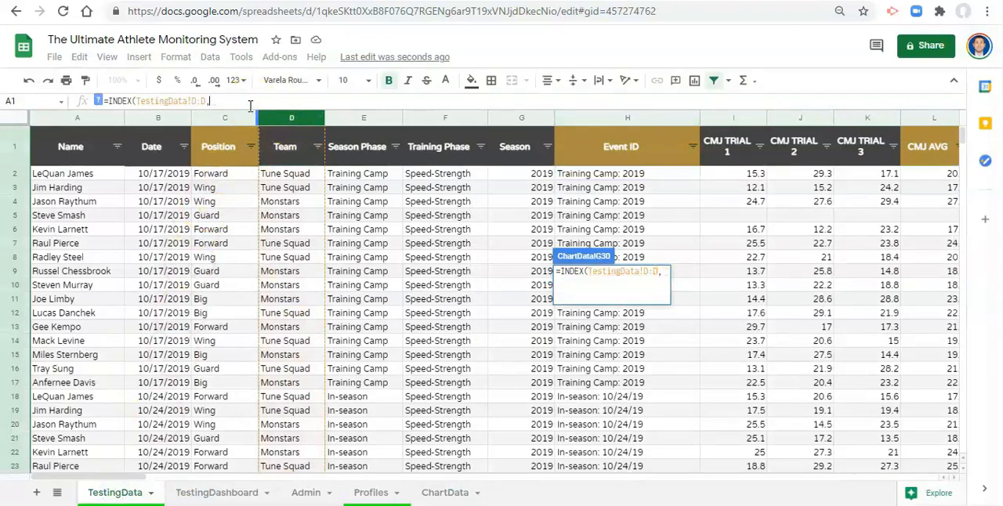
pyautogui.write('MATCH')
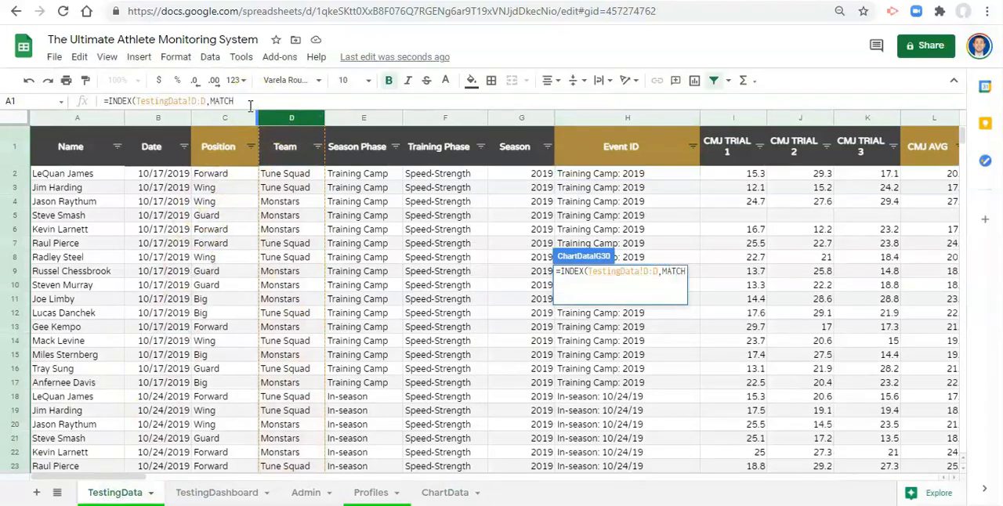
pyautogui.write('(')
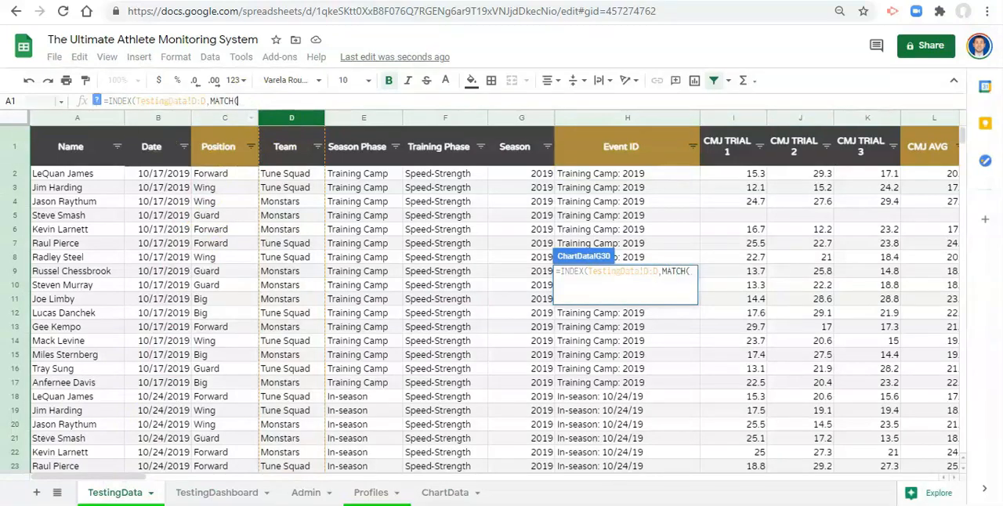
# - Nest a MATCH searching for 1 in the formula, with the Name column criterion (TestingData!A:A=1) as placeholder
pyautogui.click(97, 100)
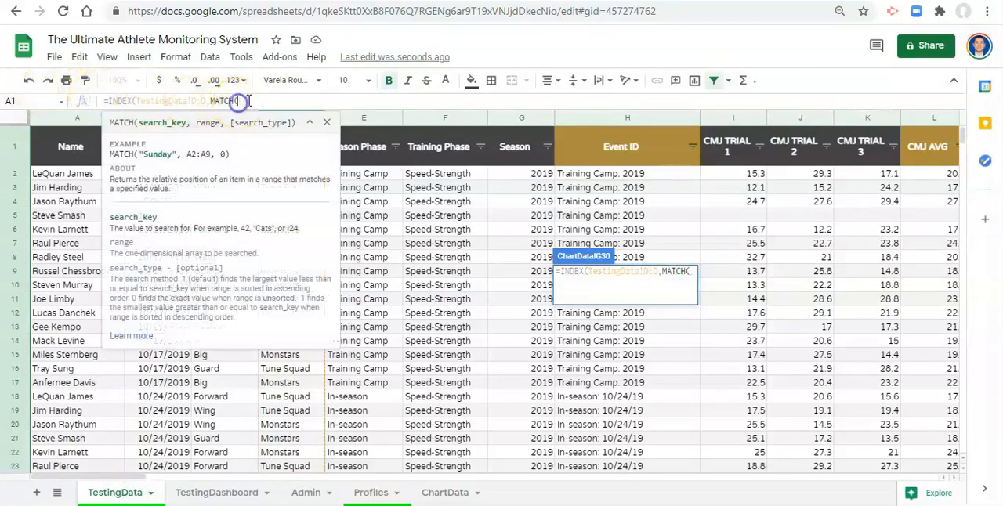
pyautogui.write('1,(')
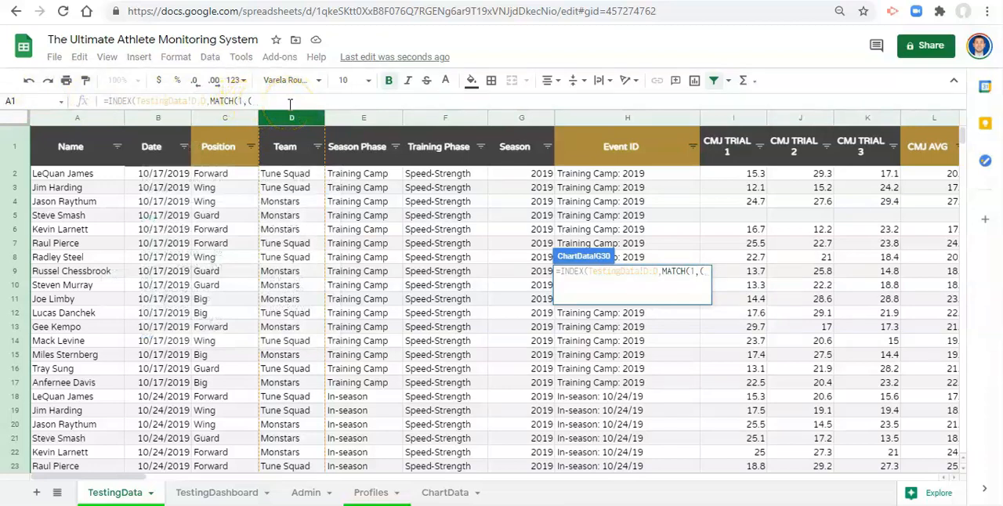
pyautogui.click(644, 154)
pyautogui.click(99, 118)
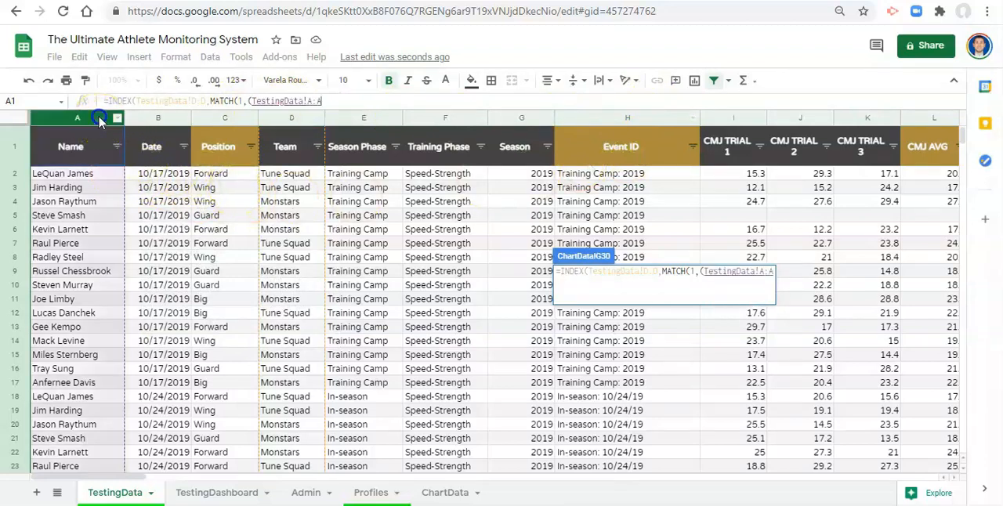
pyautogui.write('=')
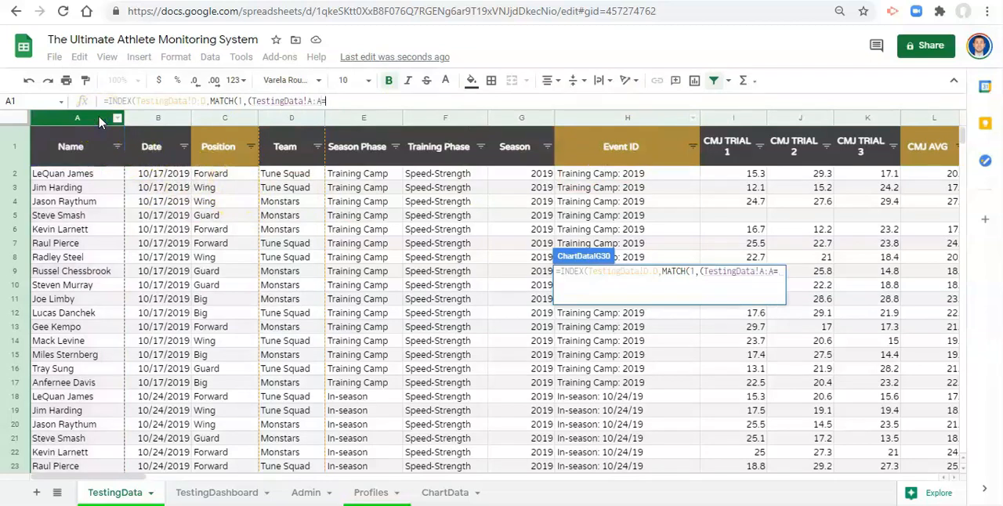
pyautogui.write('1')
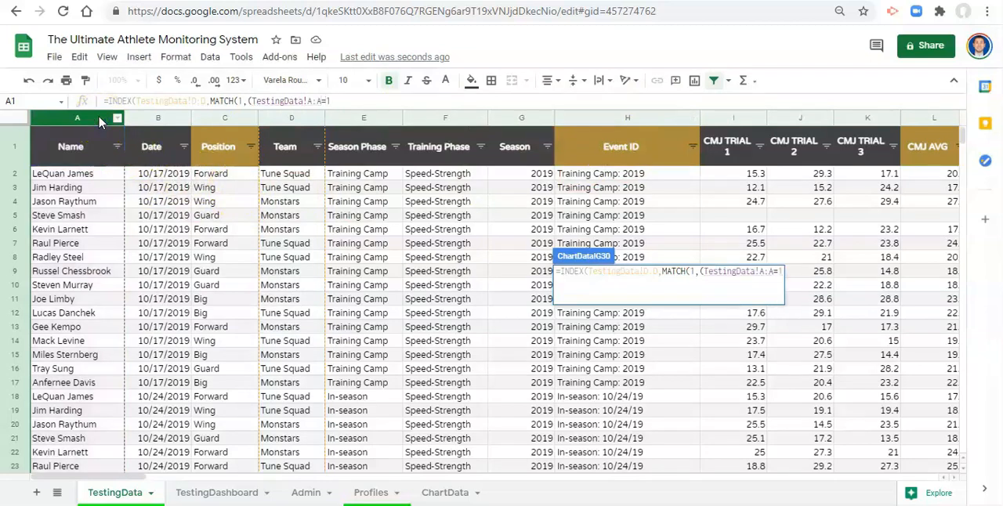
pyautogui.write(')')
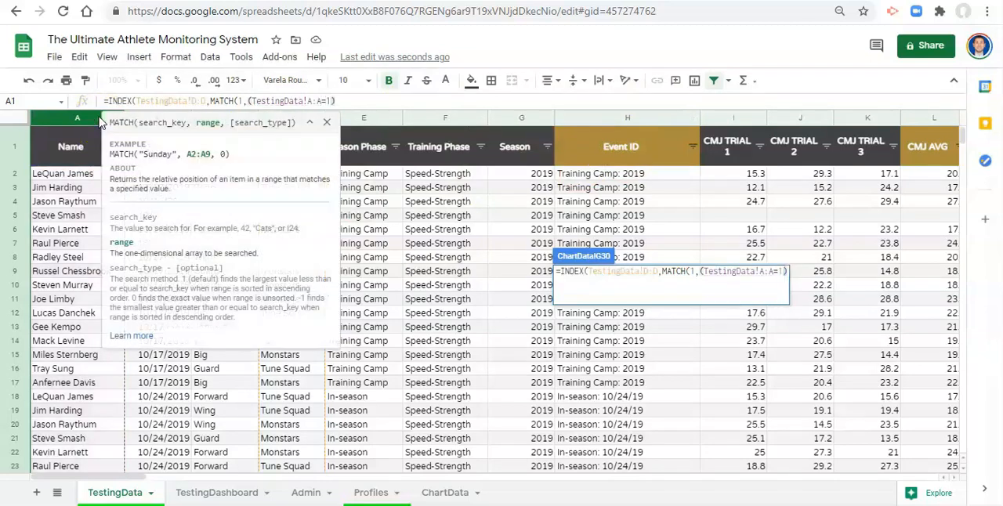
pyautogui.write('*')
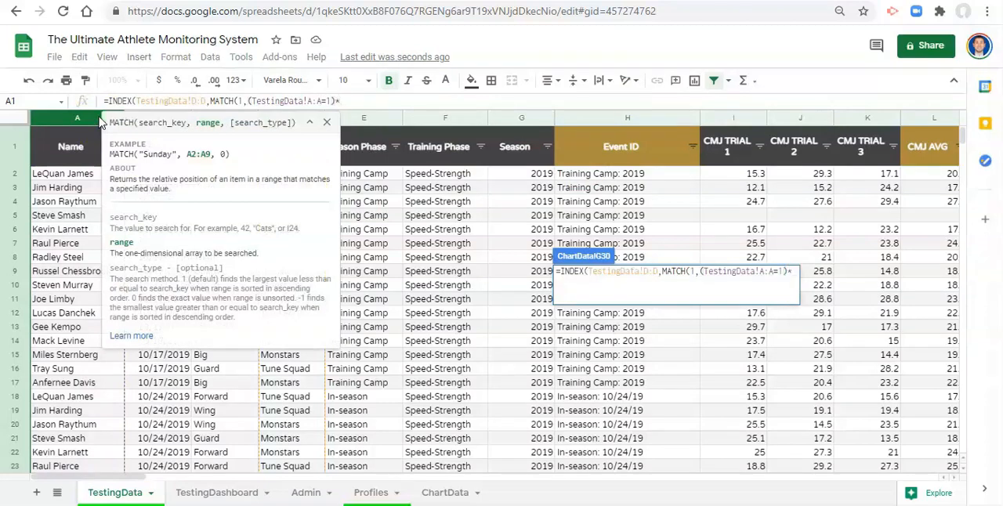
pyautogui.write('(')
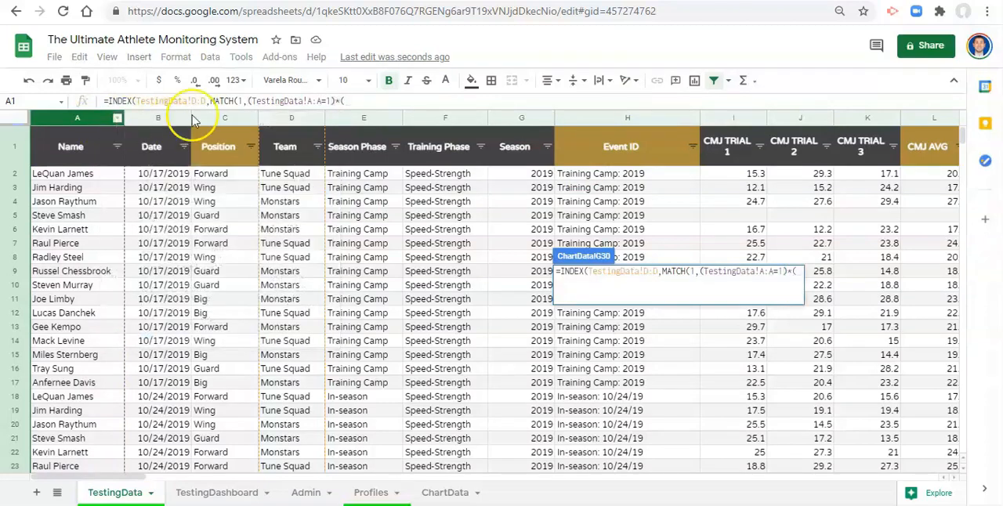
# - Multiply by the Event ID placeholder criterion (TestingData!H:H=1), set the match type to 0, and commit the G30 formula
pyautogui.click(595, 119)
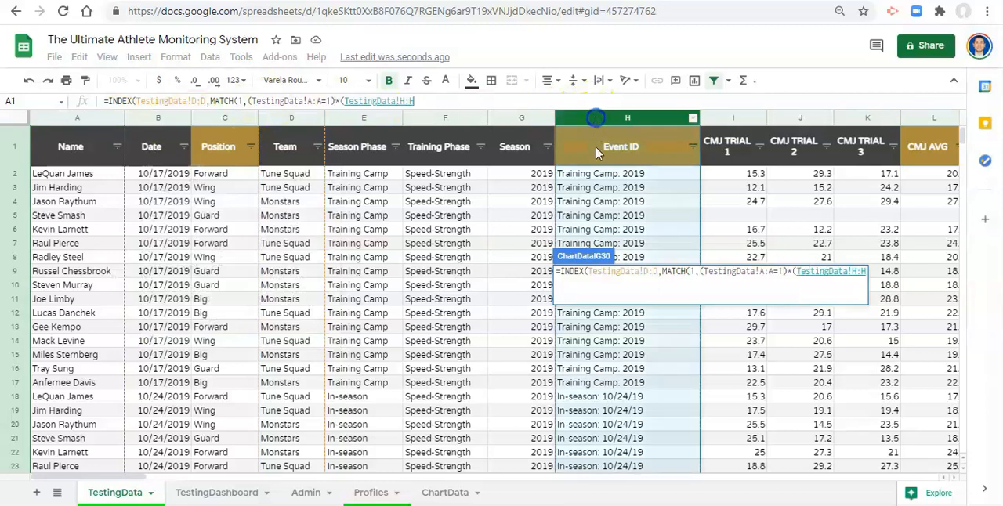
pyautogui.write('=')
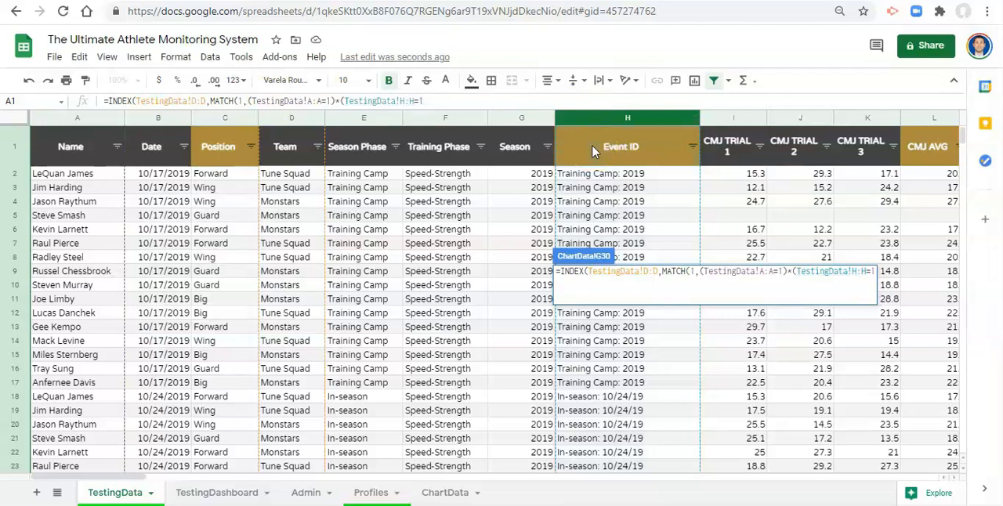
pyautogui.write('1),0')
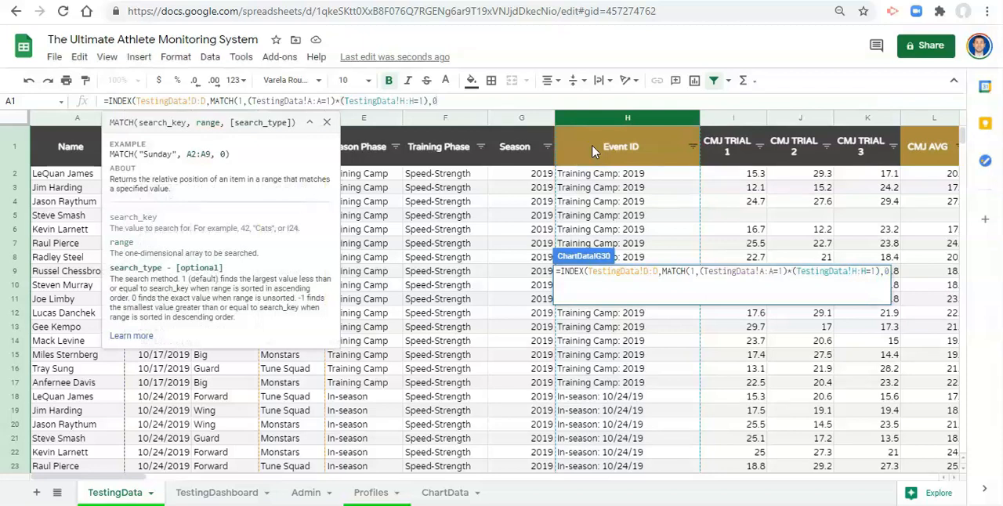
pyautogui.write(')')
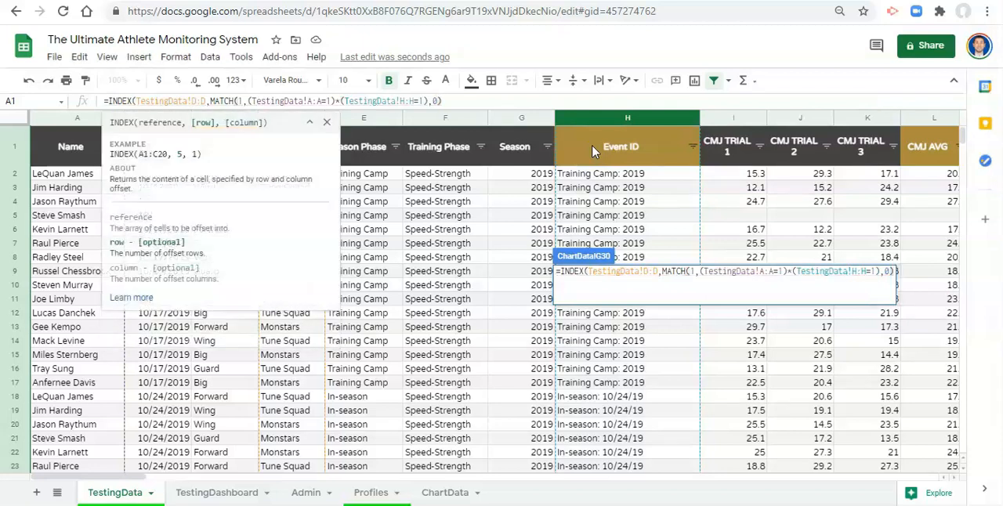
pyautogui.press('Return')
pyautogui.press('Up')
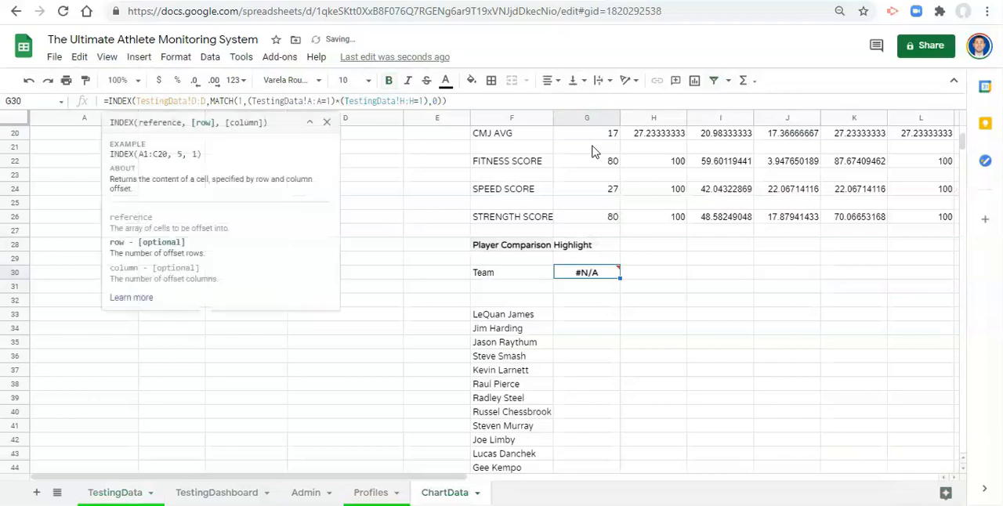
# - In the G30 formula, replace the placeholder 1 in the TestingData!A:A criterion with the selected player cell A4
pyautogui.click(329, 101)
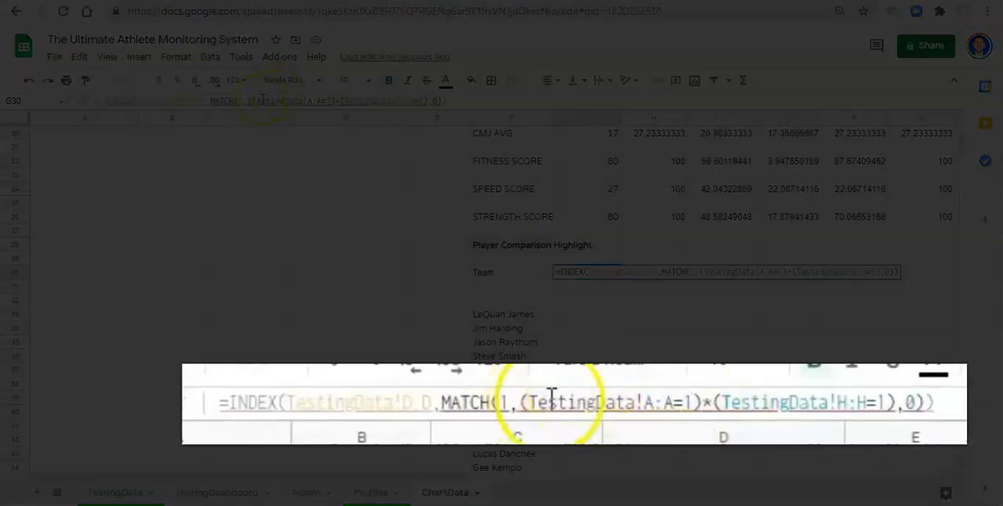
pyautogui.scroll(5, 222, 235)
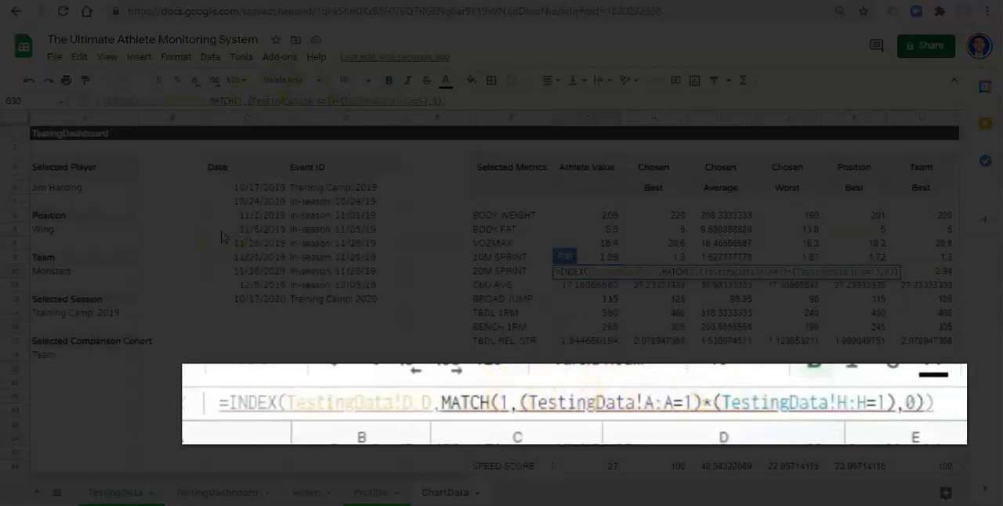
pyautogui.press('BackSpace')
pyautogui.click(91, 191)
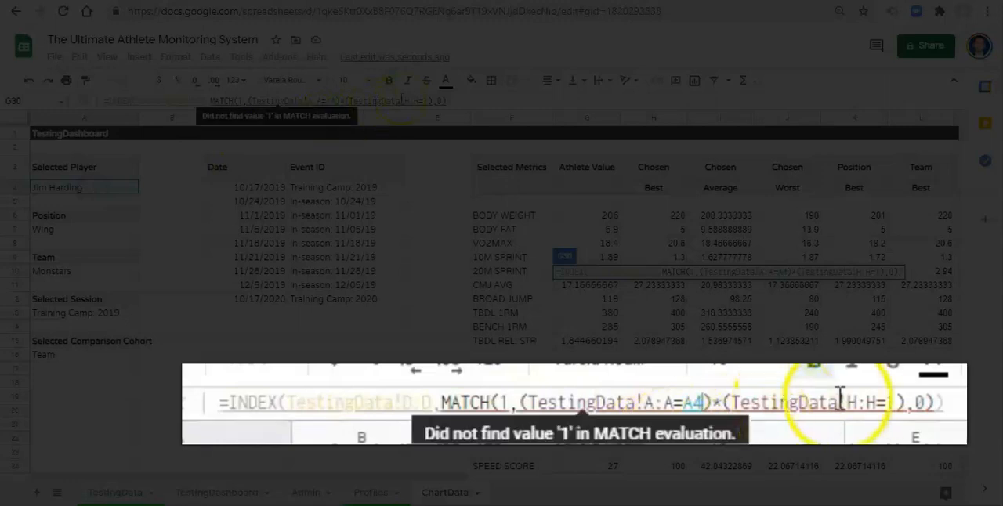
# - Replace the placeholder in the G30 formula's TestingData!H:H criterion with the selected session cell A13, and remove bold from the G30 result
pyautogui.click(447, 101)
pyautogui.write(')')
pyautogui.press('BackSpace')
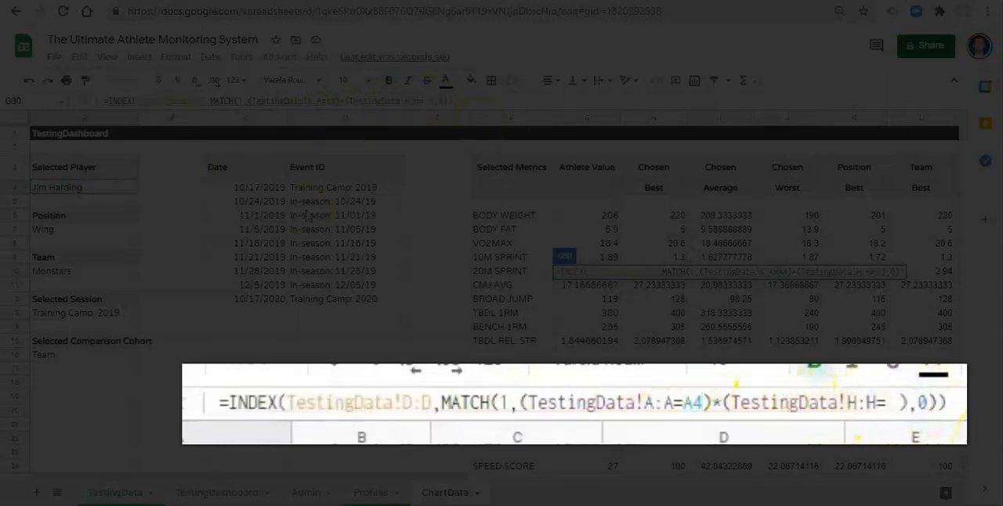
pyautogui.click(69, 313)
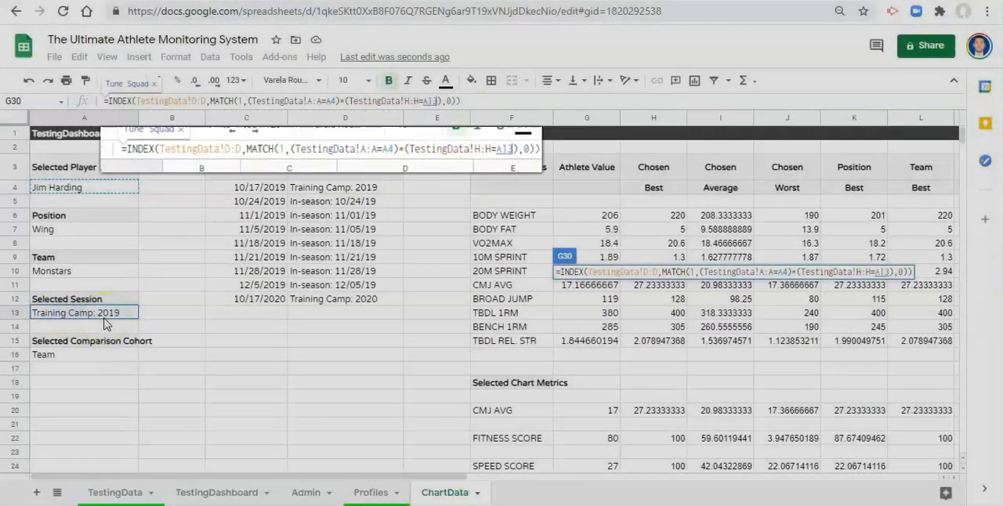
pyautogui.press('Return')
pyautogui.press('Up')
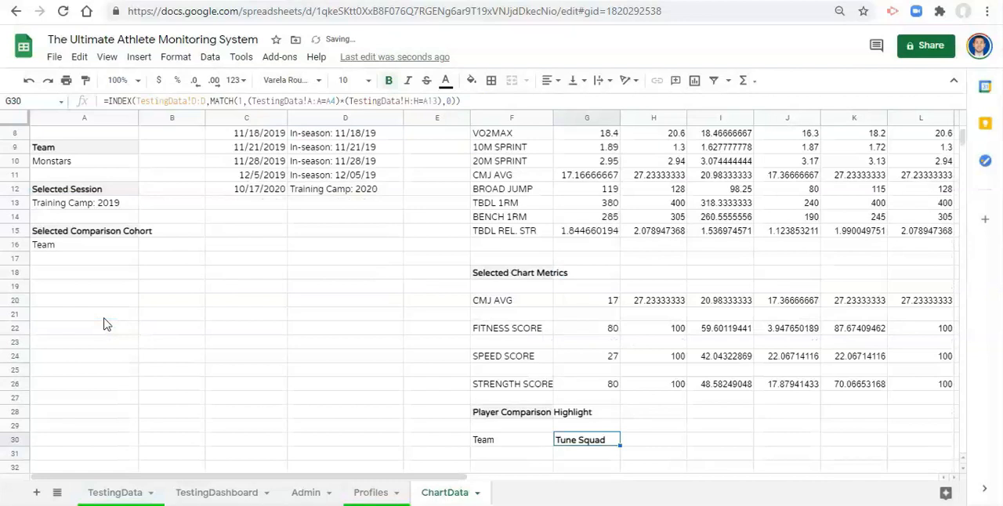
pyautogui.click(517, 441)
pyautogui.click(582, 441)
# - Compare the G30 team lookup with the Team cell A10, and review the selected player cell and the athlete list formula in F33
pyautogui.scroll(3, 313, 400)
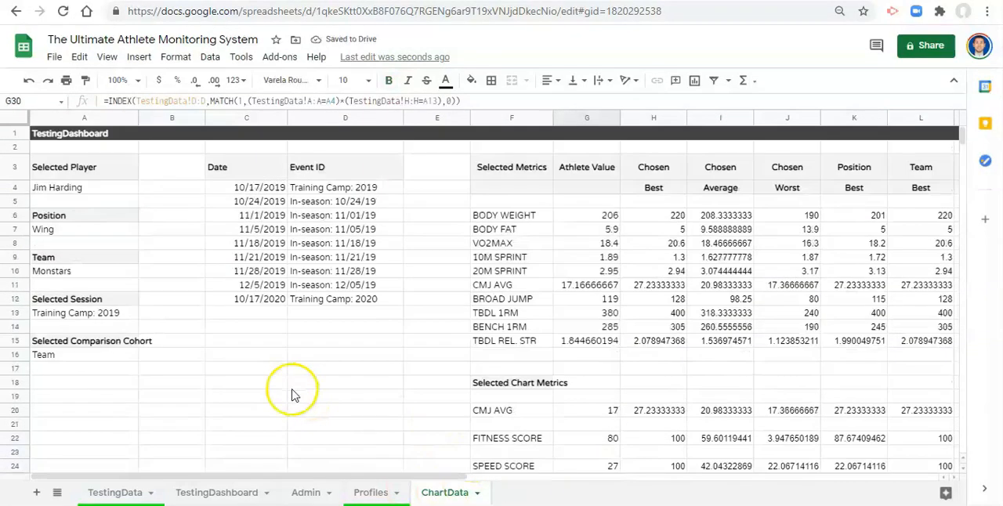
pyautogui.click(89, 269)
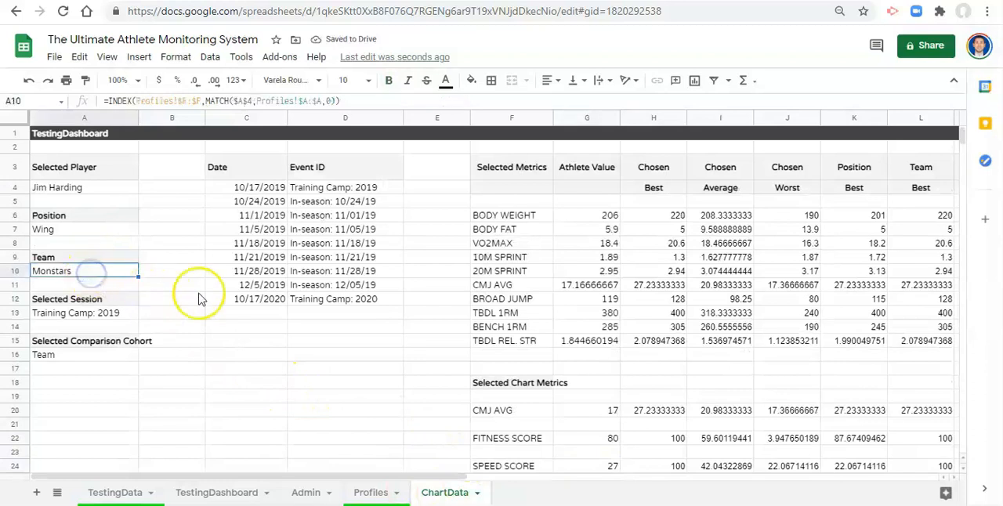
pyautogui.scroll(-1, 270, 307)
pyautogui.scroll(-3, 271, 307)
pyautogui.click(578, 373)
pyautogui.scroll(-2, 575, 436)
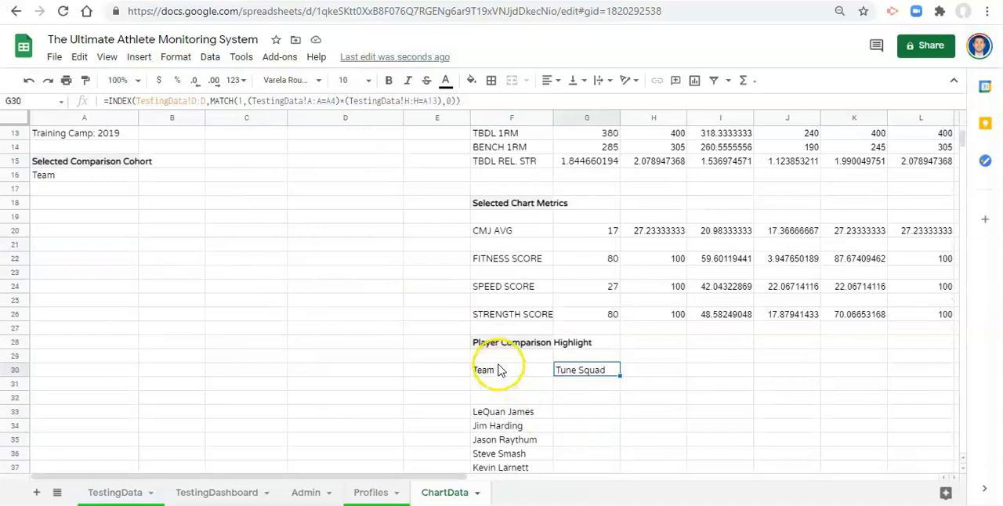
pyautogui.click(522, 413)
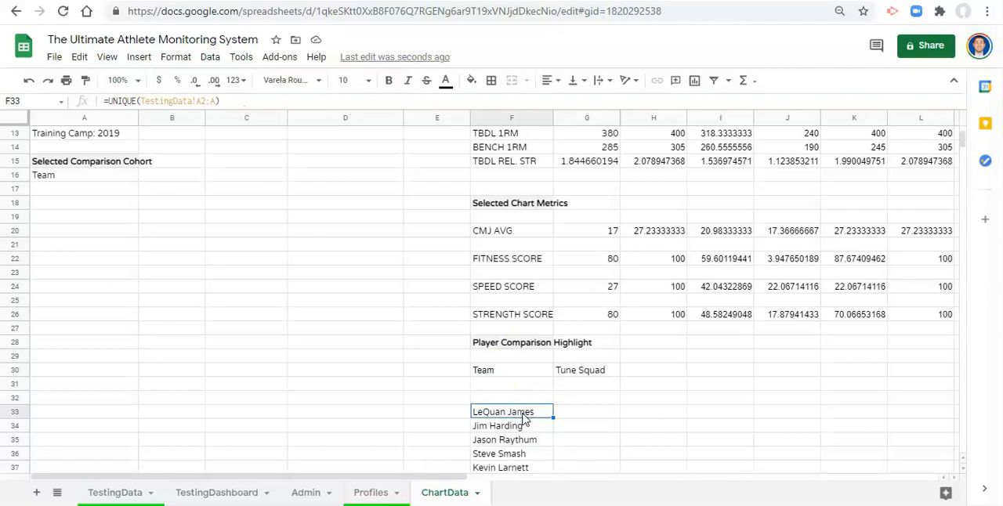
pyautogui.scroll(5, 235, 290)
pyautogui.click(86, 190)
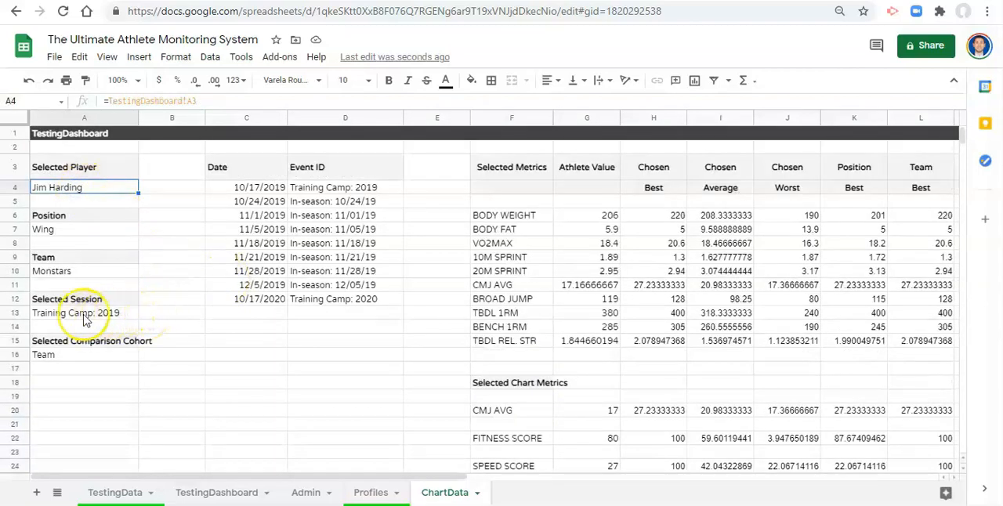
pyautogui.scroll(-4, 176, 313)
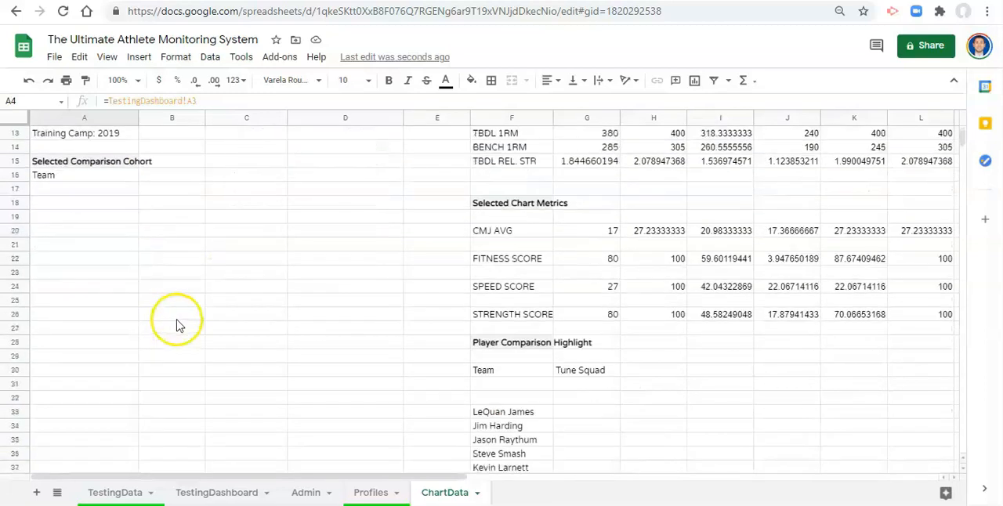
pyautogui.scroll(-2, 176, 324)
pyautogui.click(508, 342)
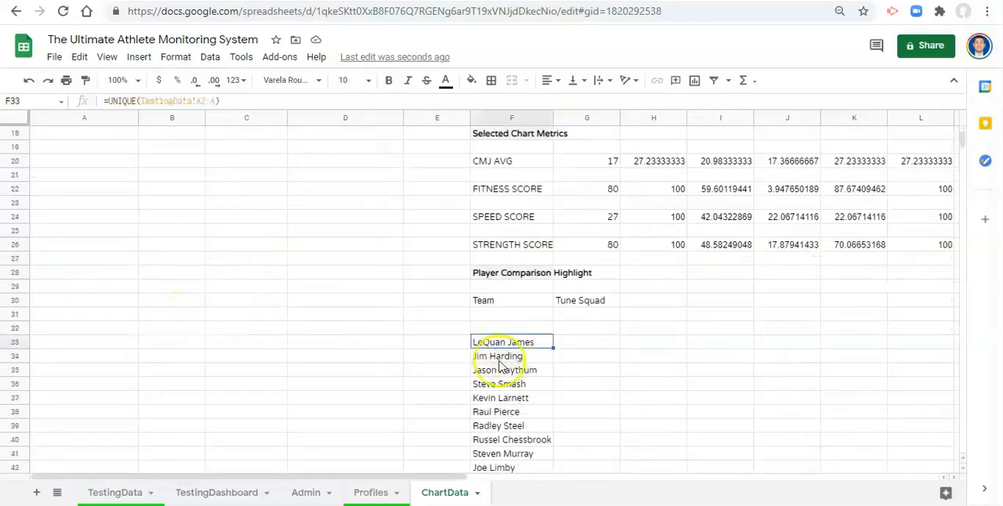
# - Make the Team label in F30 bold and add a bold Metric label below it in F31
pyautogui.click(522, 301)
pyautogui.hotkey('ctrl', 'b')
pyautogui.click(522, 316)
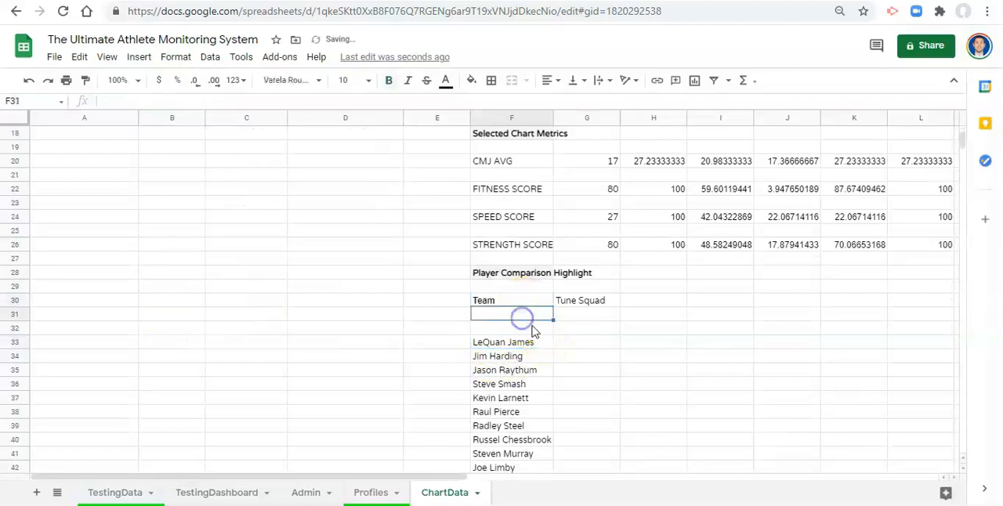
pyautogui.write('m')
pyautogui.write('Metric')
pyautogui.press('Return')
pyautogui.press('Up')
pyautogui.press('Right')
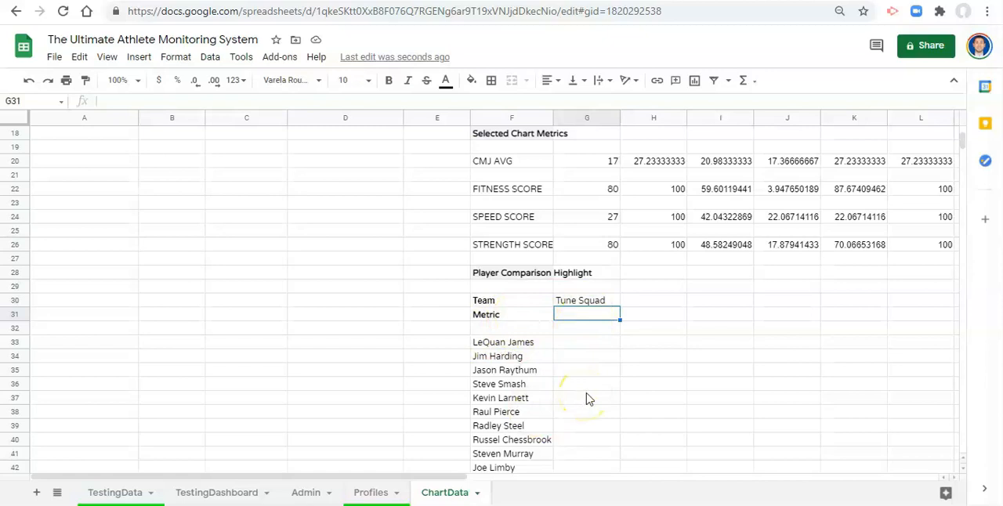
# - Link G31 to the score metric selector on the dashboard with the formula =TestingDashboard!A12
pyautogui.scroll(-1, 590, 399)
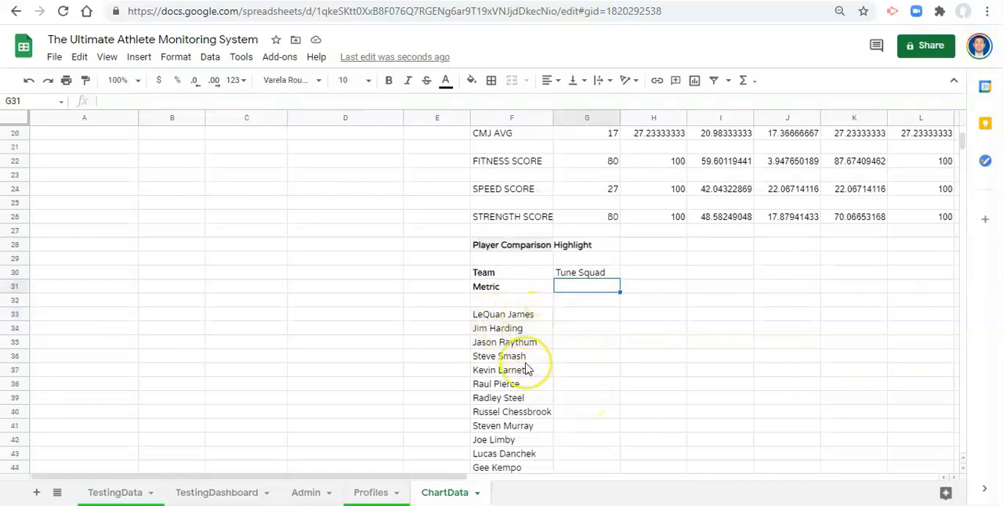
pyautogui.click(569, 280)
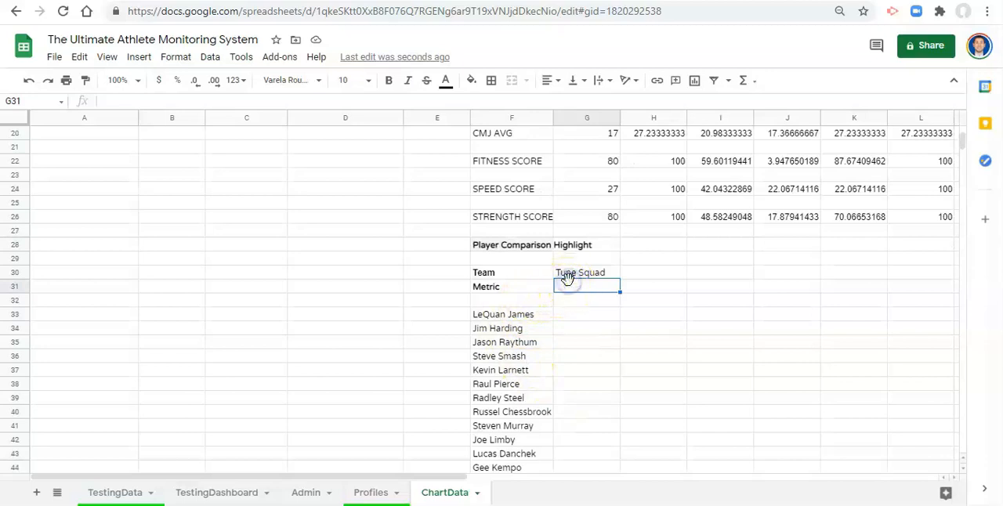
pyautogui.write('=')
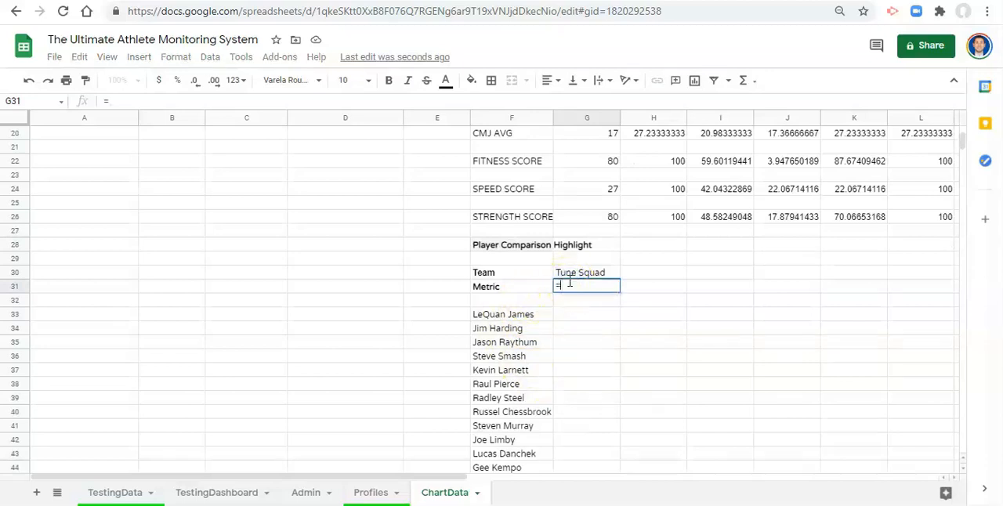
pyautogui.click(205, 492)
pyautogui.click(106, 214)
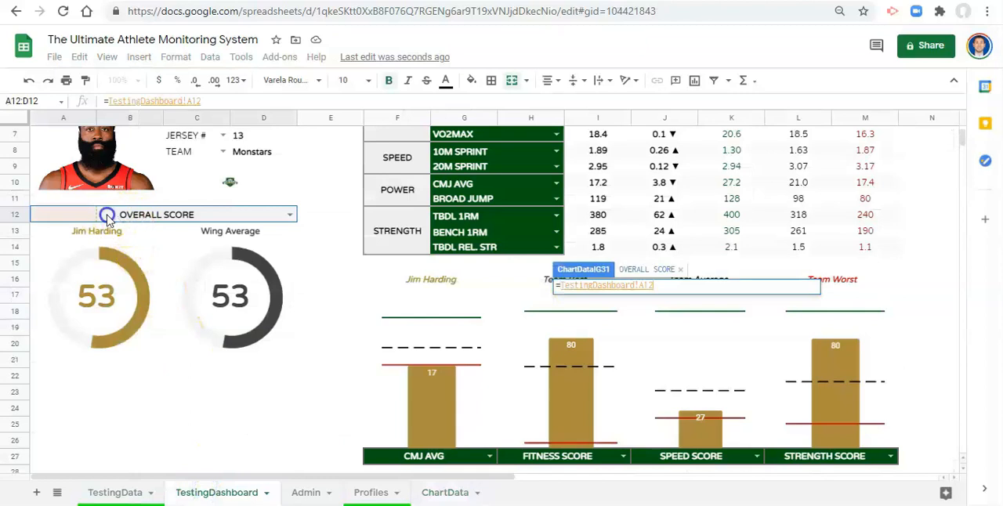
pyautogui.click(155, 225)
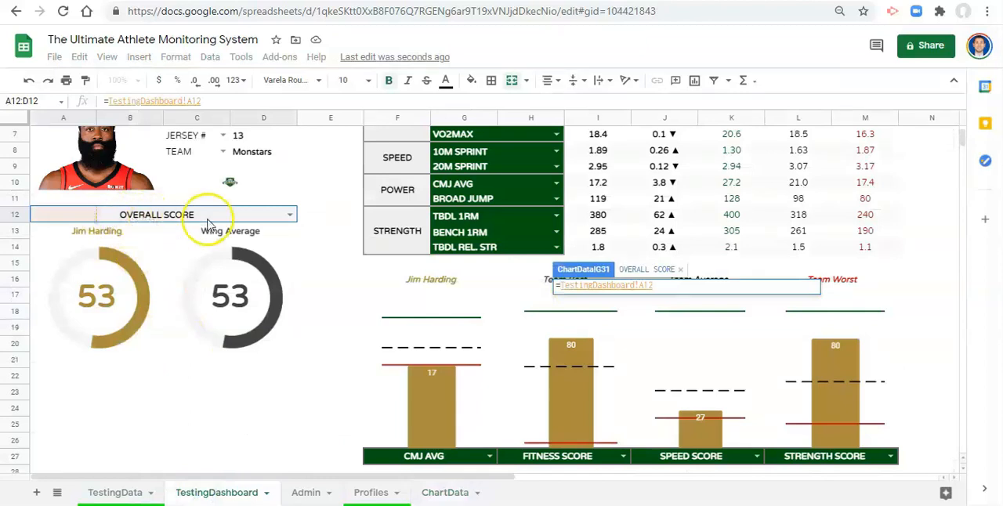
pyautogui.scroll(-3, 192, 243)
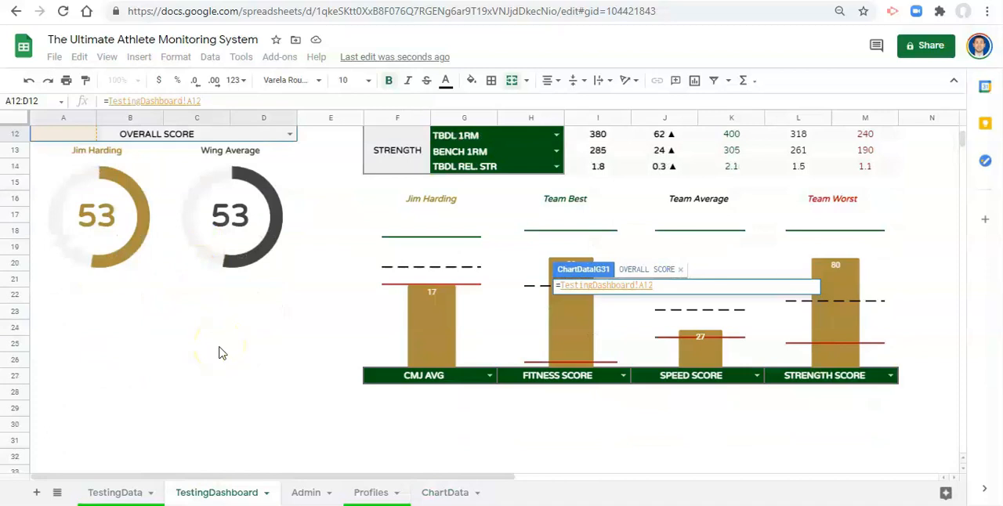
pyautogui.scroll(1, 180, 329)
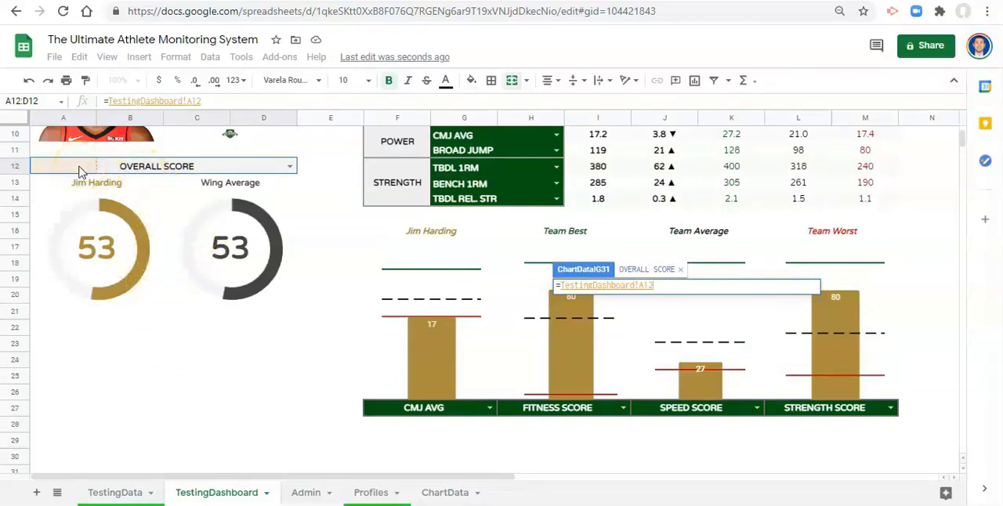
pyautogui.press('Return')
pyautogui.press('Up')
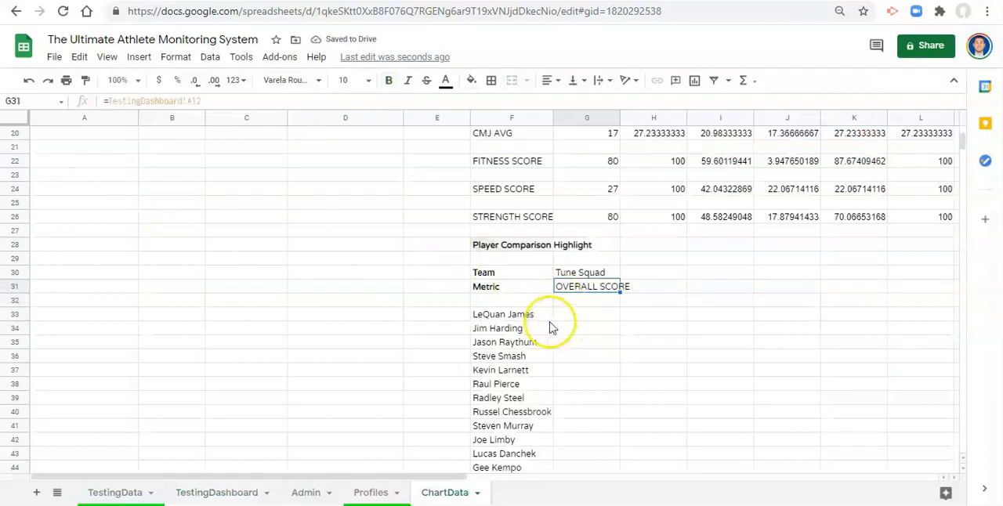
pyautogui.click(507, 314)
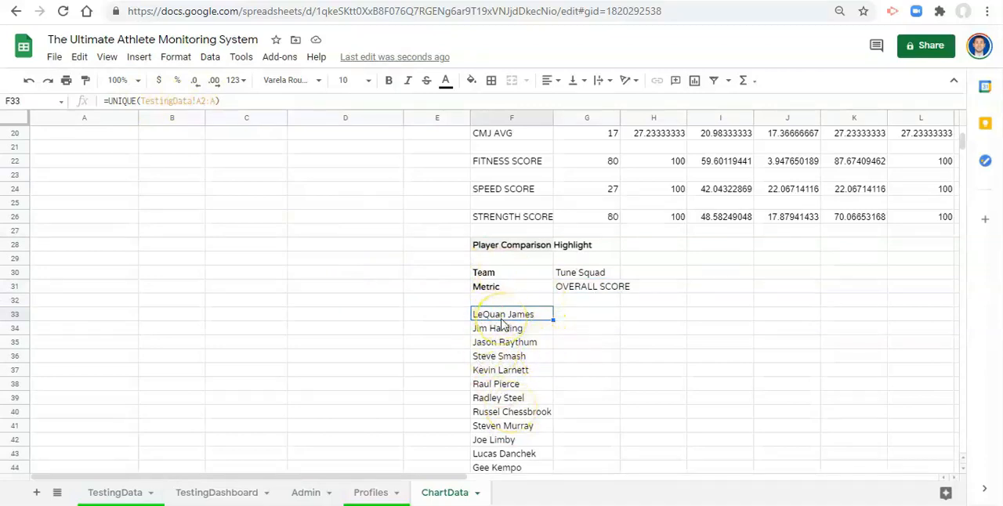
pyautogui.scroll(-1, 501, 323)
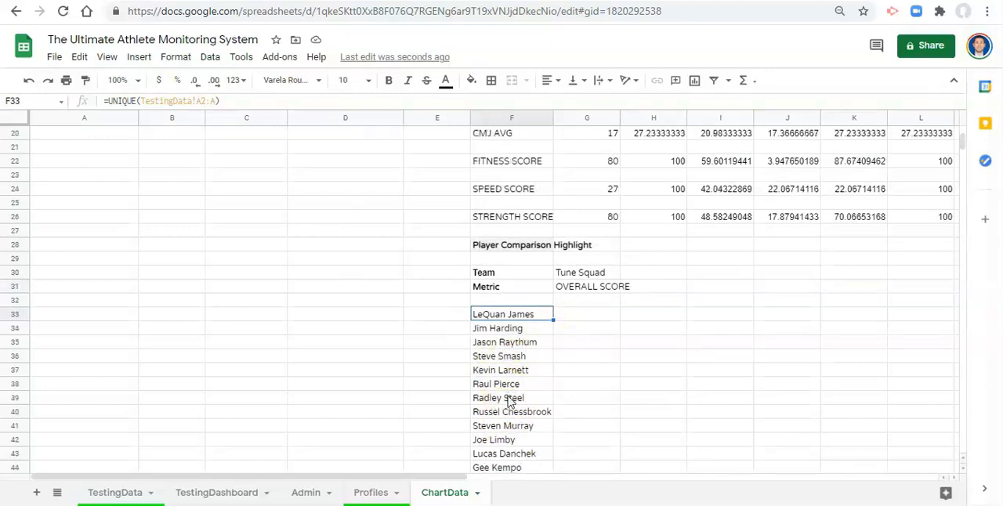
pyautogui.click(507, 330)
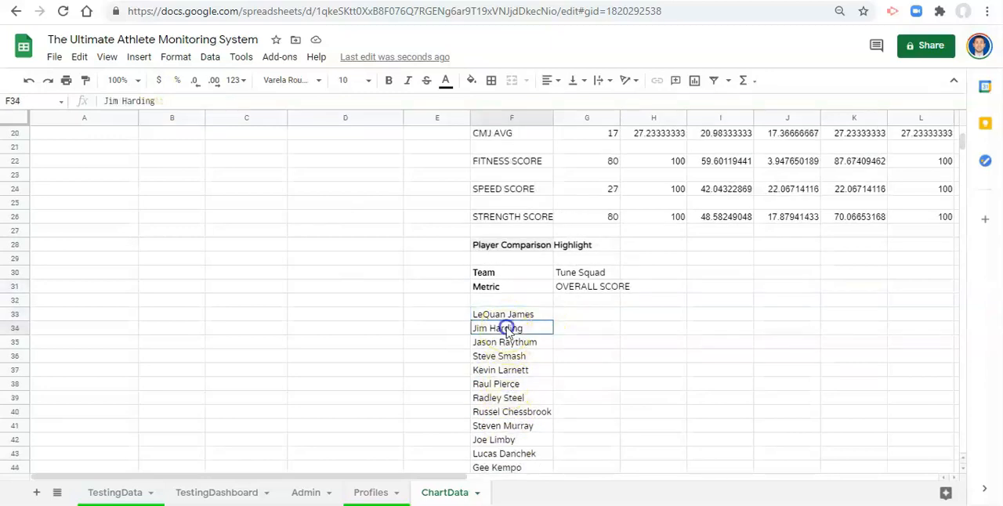
pyautogui.click(513, 359)
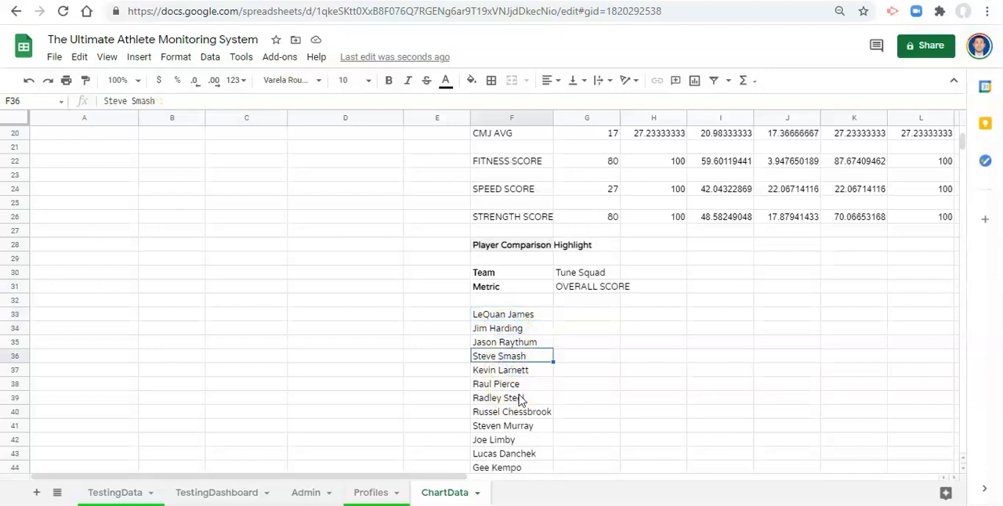
# - In the F33 UNIQUE formula, nest a FILTER function with TestingData!A2:A as its range
pyautogui.click(501, 314)
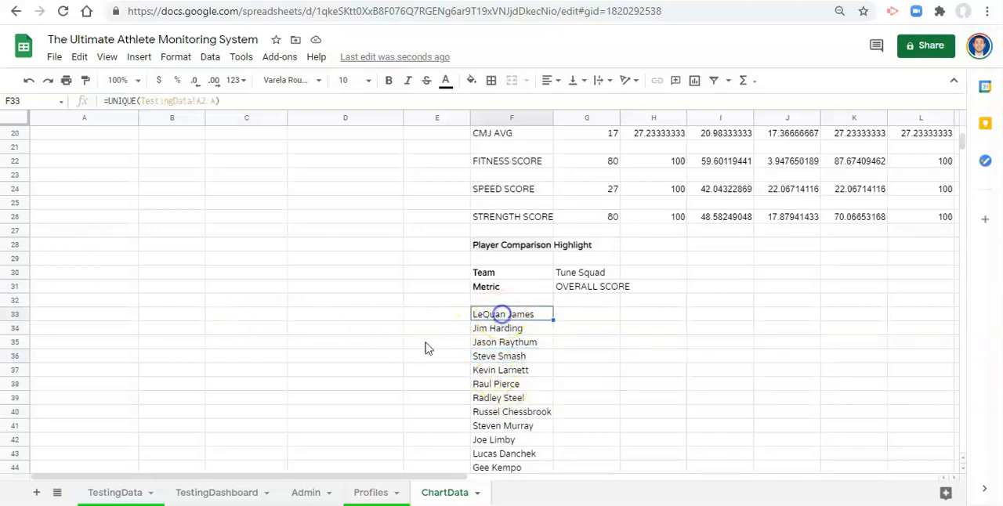
pyautogui.scroll(1, 376, 305)
pyautogui.click(143, 101)
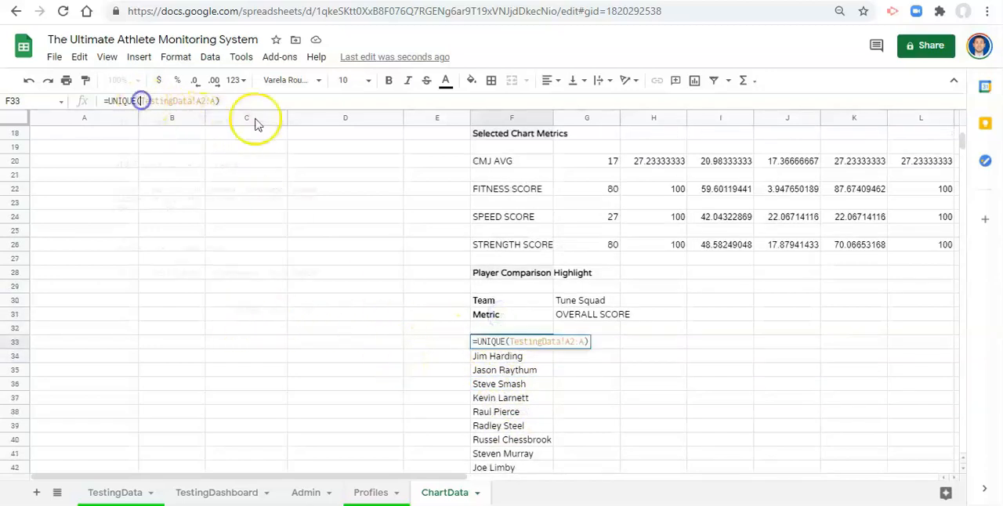
pyautogui.write('fi')
pyautogui.press('BackSpace')
pyautogui.press('BackSpace')
pyautogui.write('FILTER(')
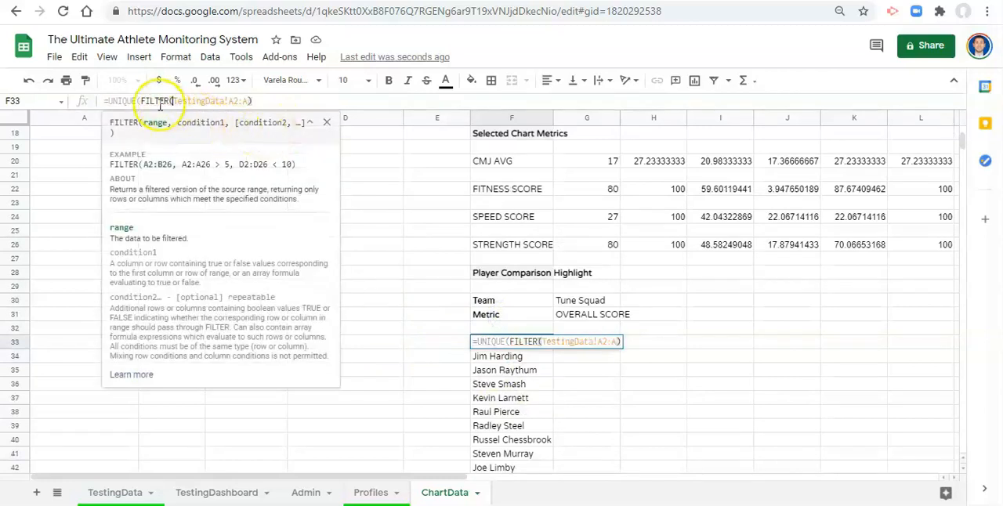
pyautogui.click(261, 101)
pyautogui.press('BackSpace')
pyautogui.write(',')
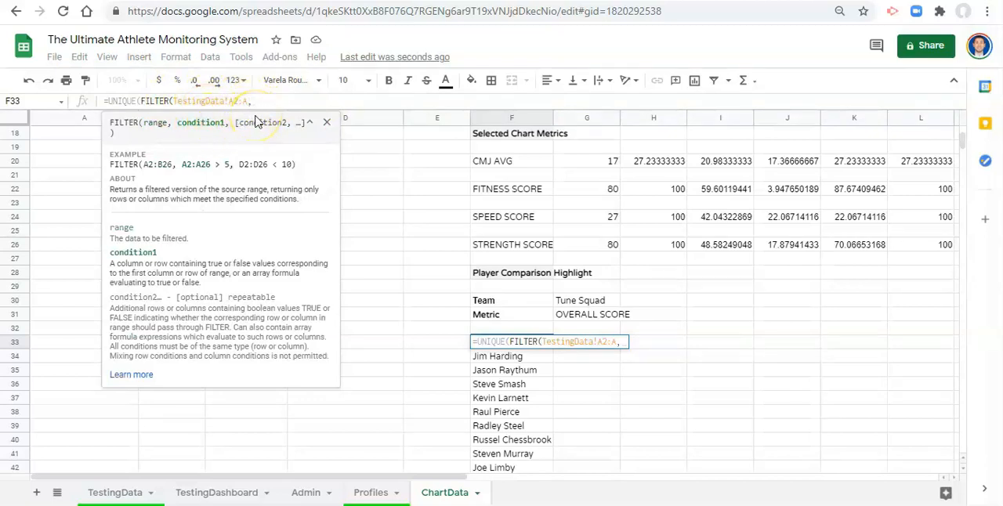
# - Add the Team column condition TestingData!D:D=1 as a placeholder to the FILTER function
pyautogui.click(115, 491)
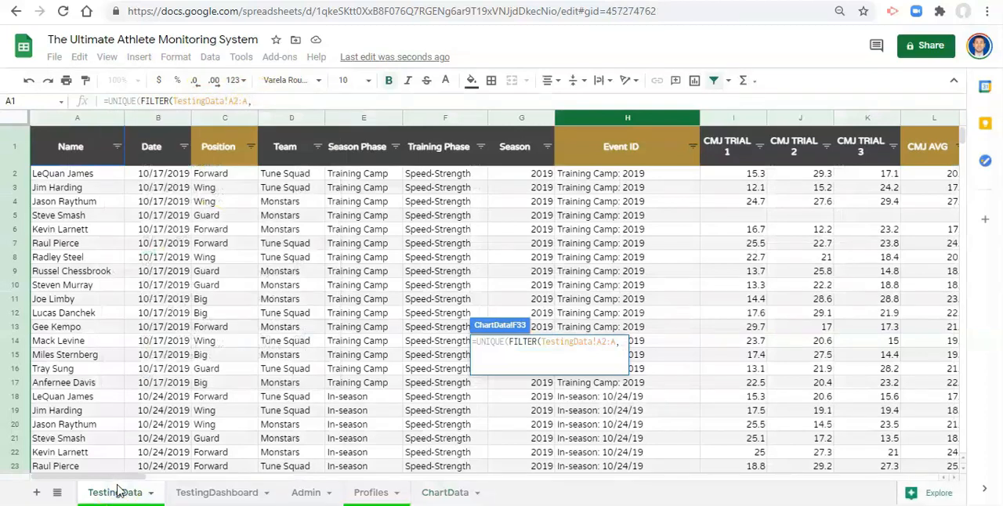
pyautogui.click(290, 118)
pyautogui.write('=I')
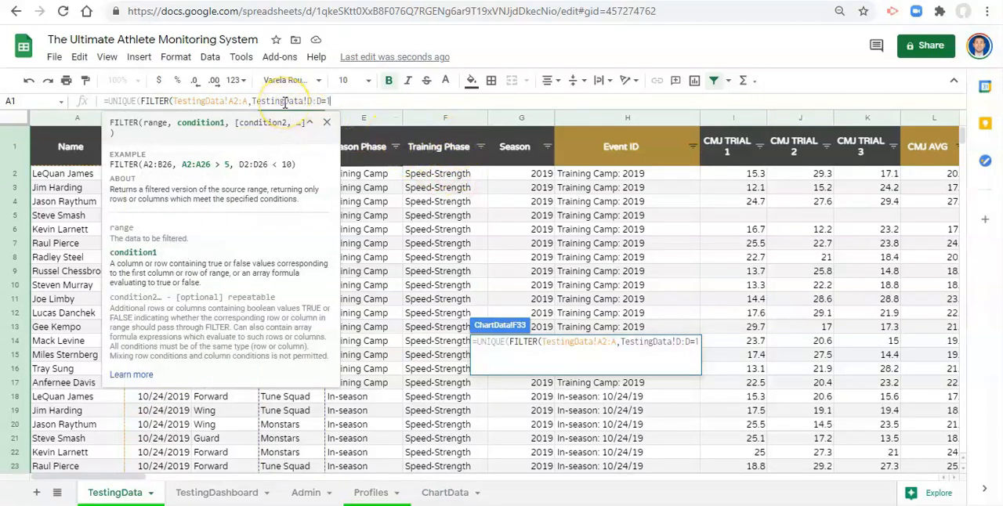
# - Add the Event ID placeholder condition TestingData!H:H=1 to the FILTER, close both functions, and commit the F33 formula
pyautogui.write(',')
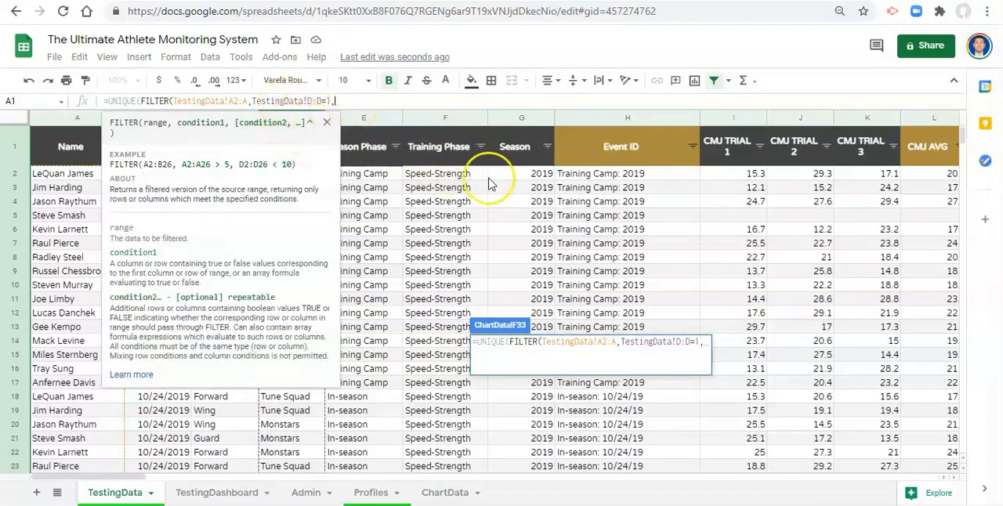
pyautogui.click(606, 119)
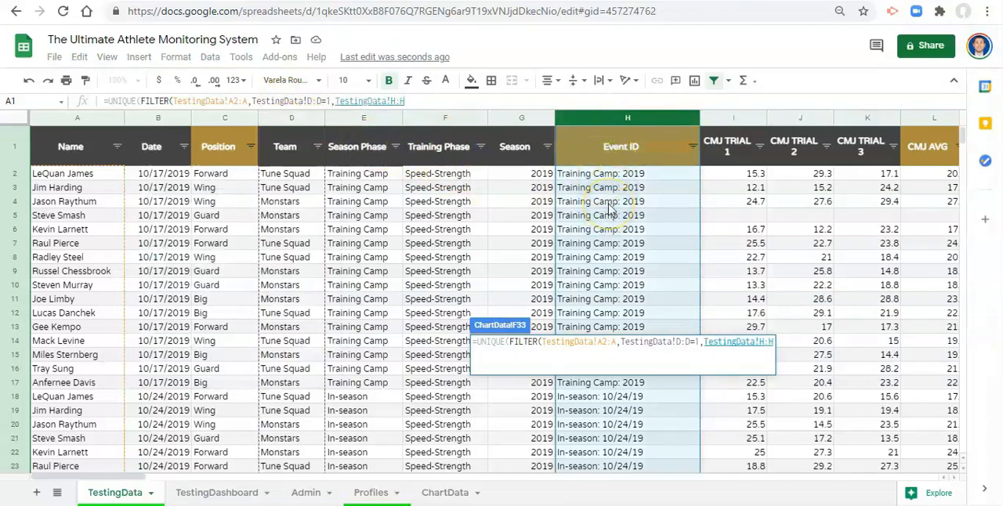
pyautogui.write('=I')
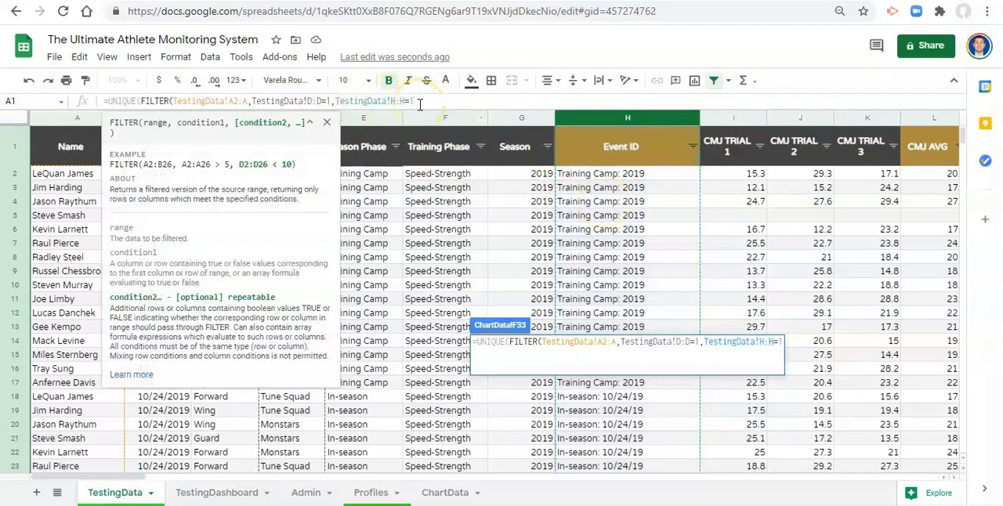
pyautogui.write(')')
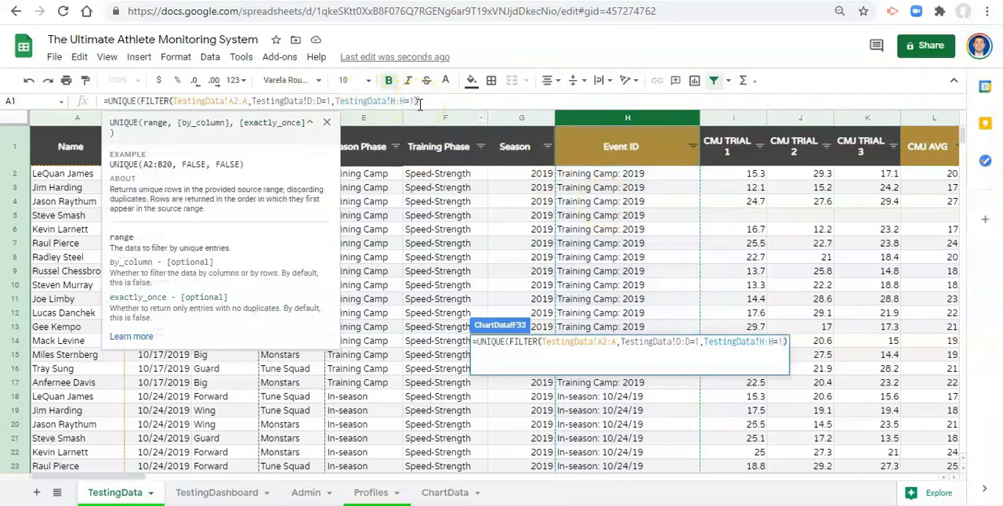
pyautogui.write(')')
pyautogui.press('Return')
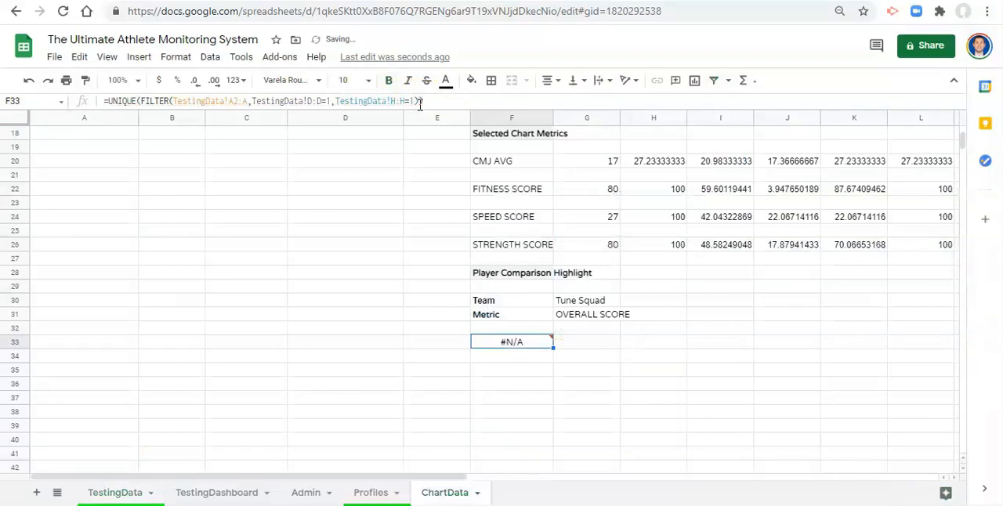
# - Start both FILTER condition ranges in the F33 formula at row 2, as TestingData!D2:D and TestingData!H2:H
pyautogui.press('Up')
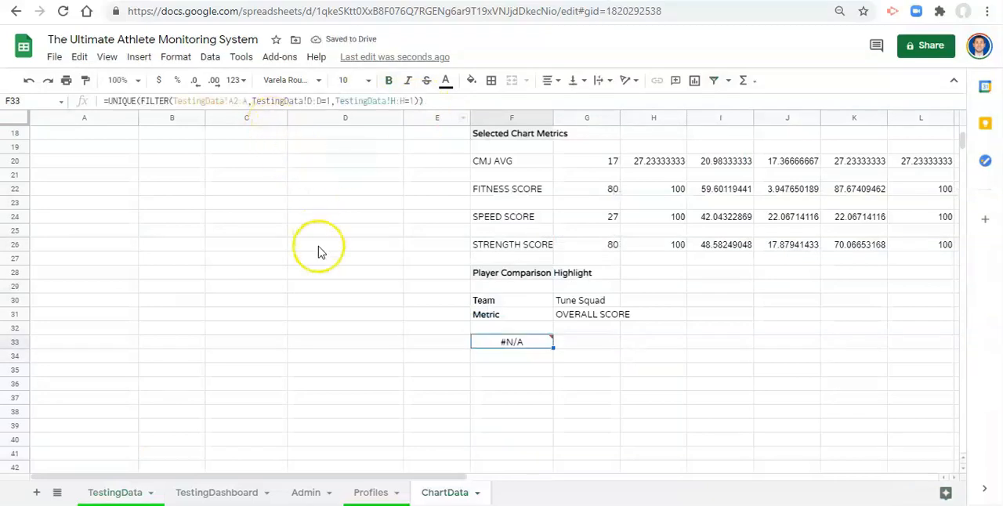
pyautogui.scroll(1, 318, 250)
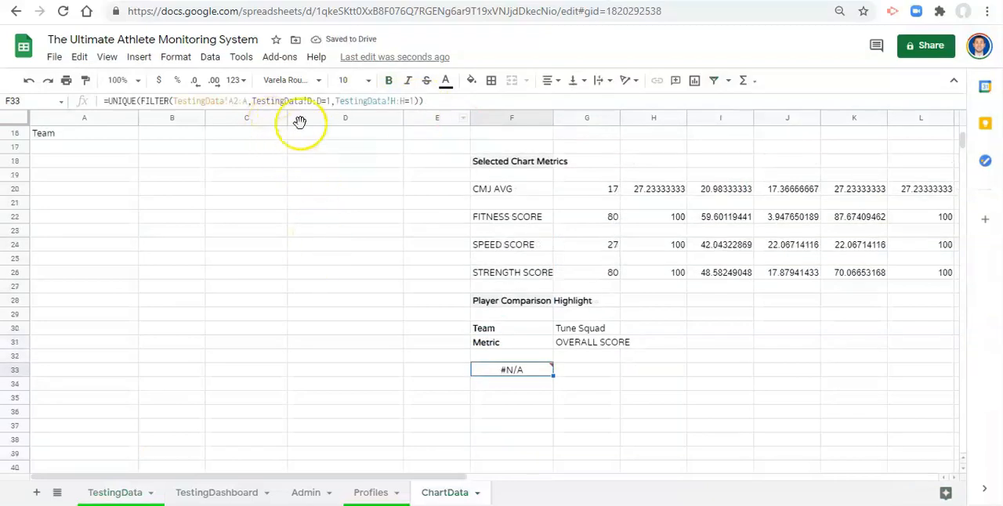
pyautogui.click(234, 102)
pyautogui.write('2')
pyautogui.click(312, 100)
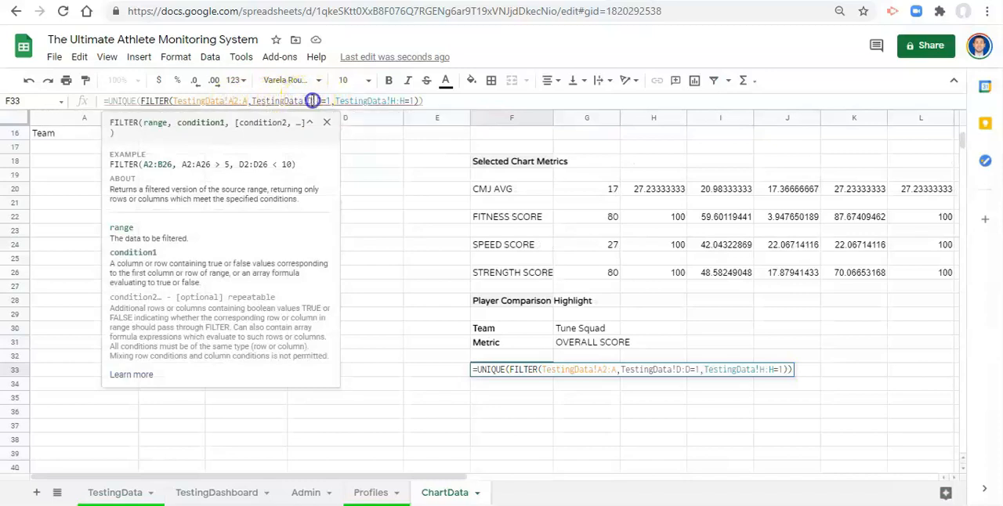
pyautogui.write('2')
pyautogui.click(400, 100)
pyautogui.write('2')
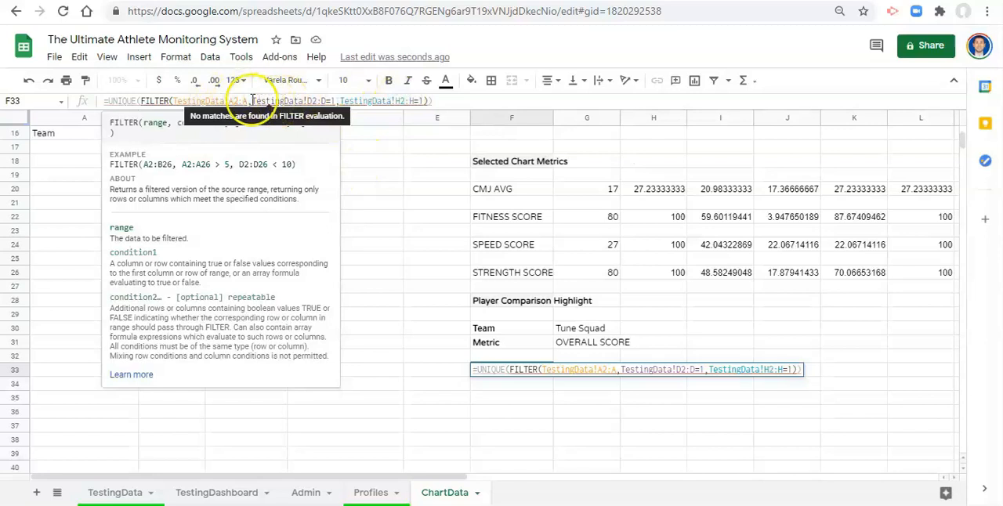
# - Replace the Team condition's placeholder in the F33 formula with a reference to the team in G30
pyautogui.click(328, 100)
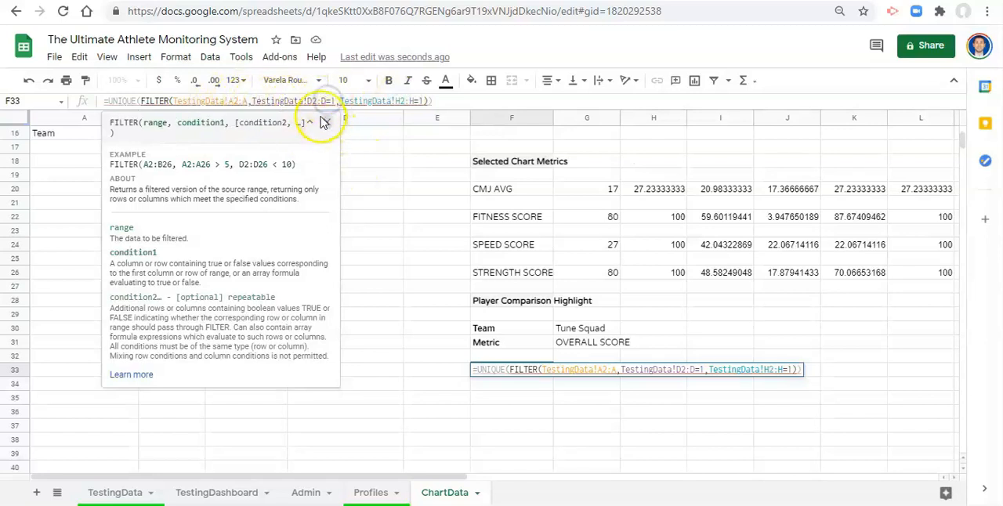
pyautogui.press('BackSpace')
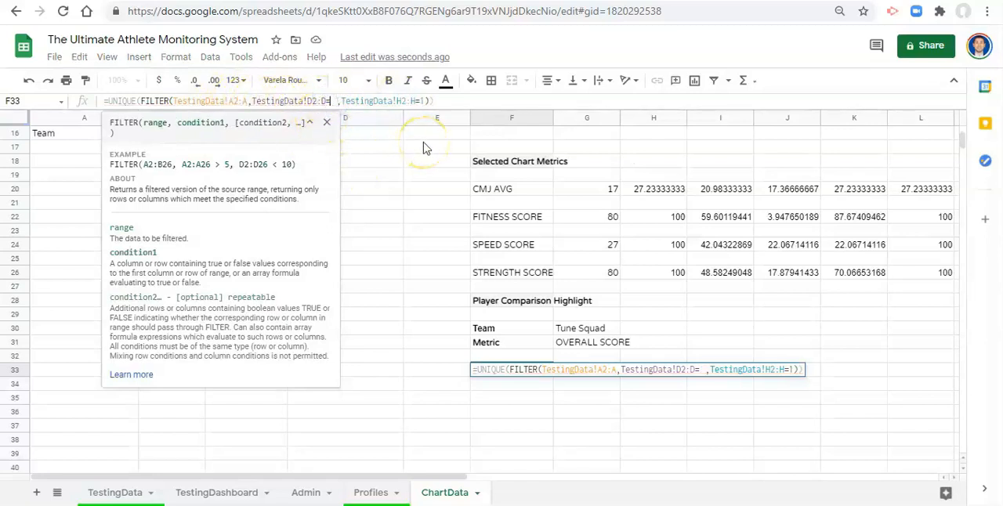
pyautogui.click(589, 335)
pyautogui.click(583, 333)
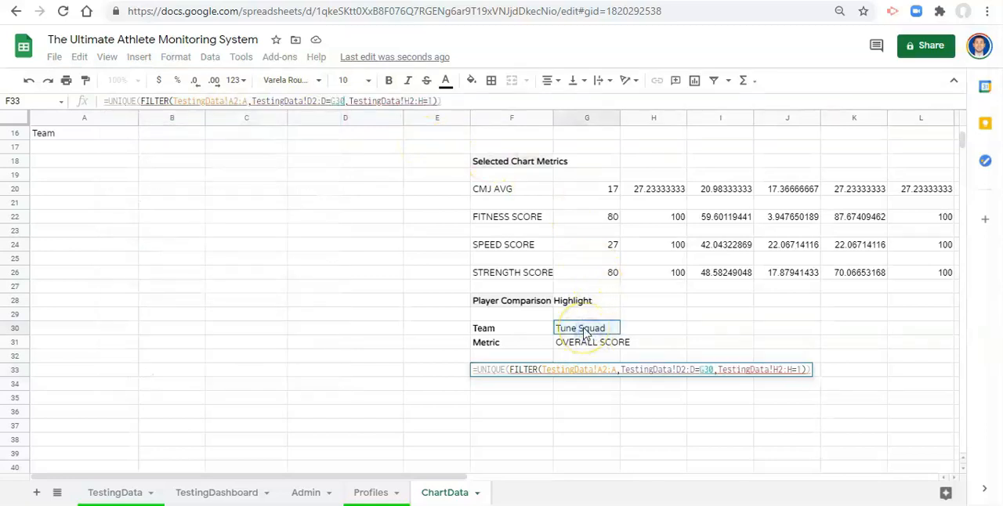
# - Replace the Event ID condition's placeholder with the selected session in A13 and commit the F33 formula
pyautogui.click(432, 102)
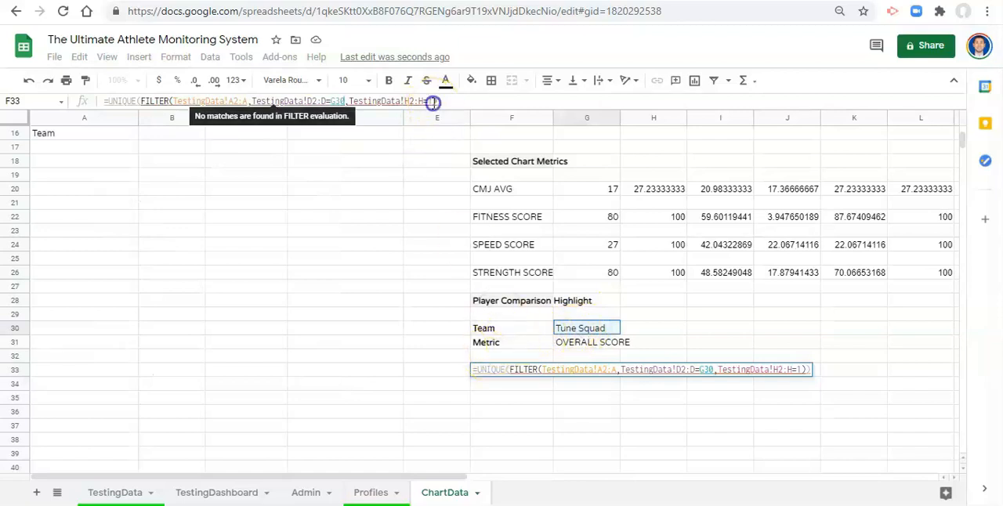
pyautogui.press('BackSpace')
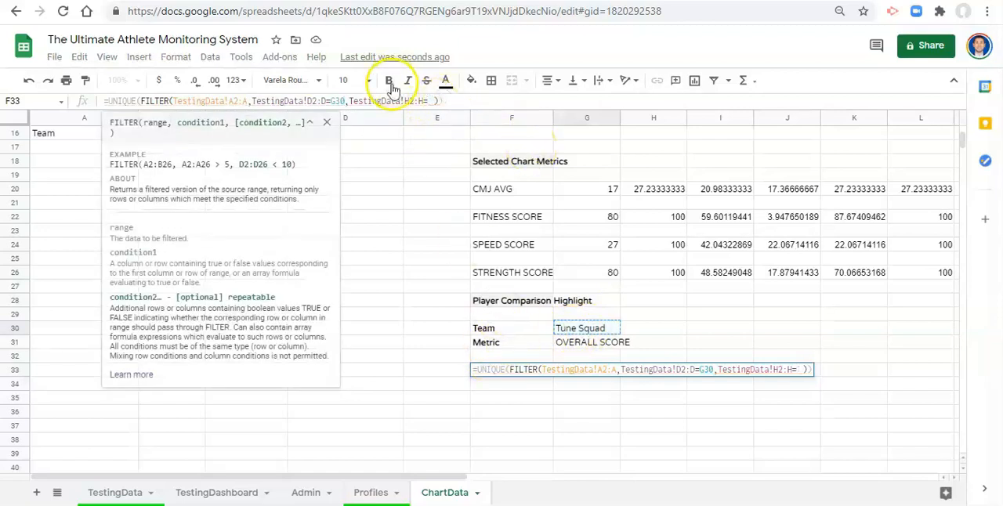
pyautogui.click(328, 123)
pyautogui.scroll(2, 179, 241)
pyautogui.click(61, 232)
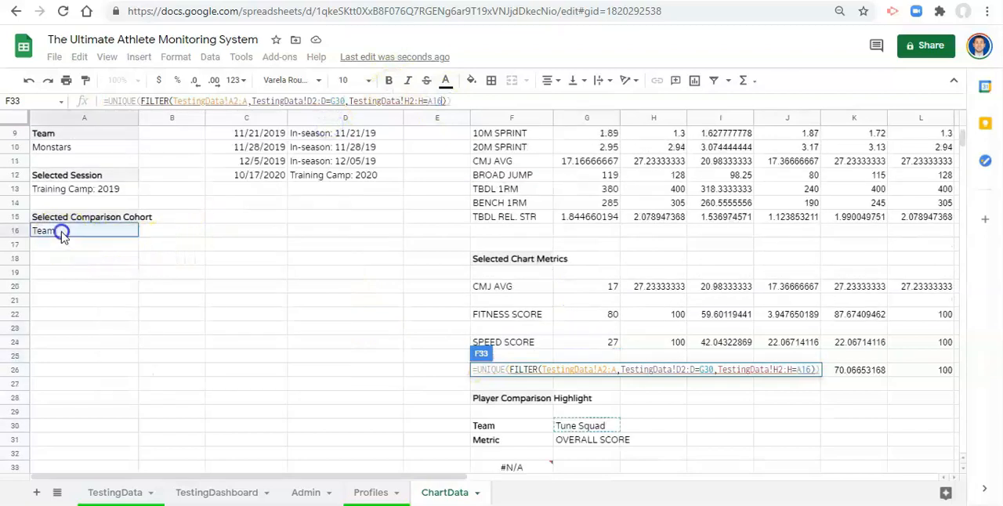
pyautogui.click(74, 192)
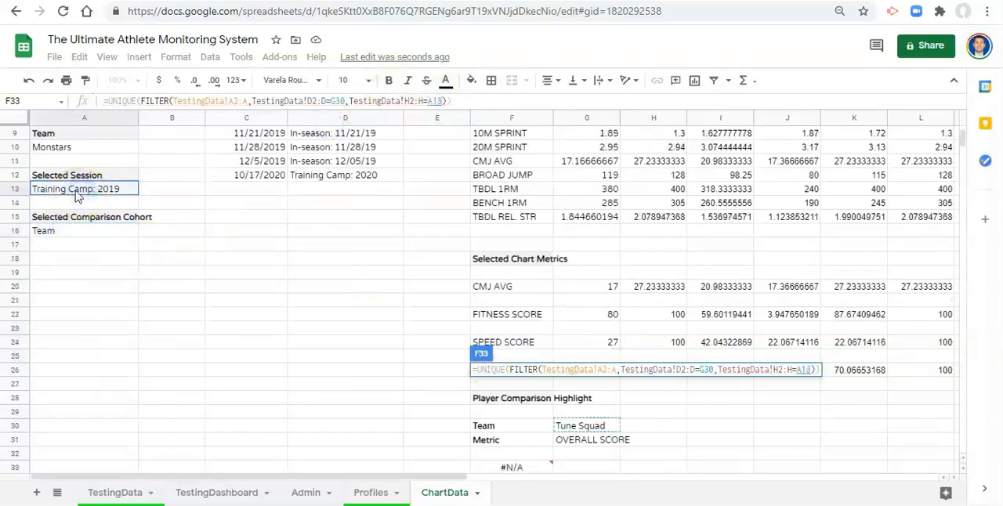
pyautogui.press('Return')
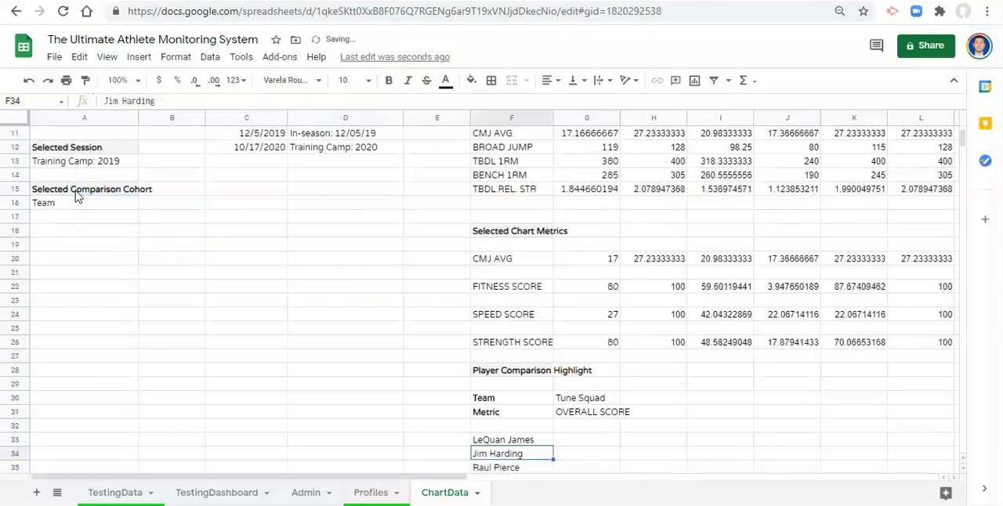
# - Move the athlete list formula from F33 down to F34 and enter the bold heading Athletes in F33
pyautogui.scroll(-3, 392, 274)
pyautogui.click(514, 344)
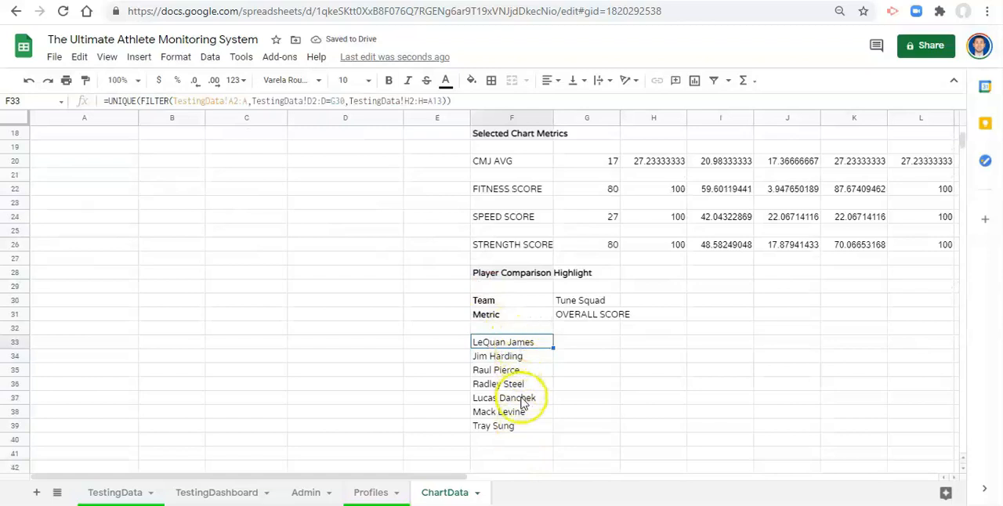
pyautogui.click(570, 304)
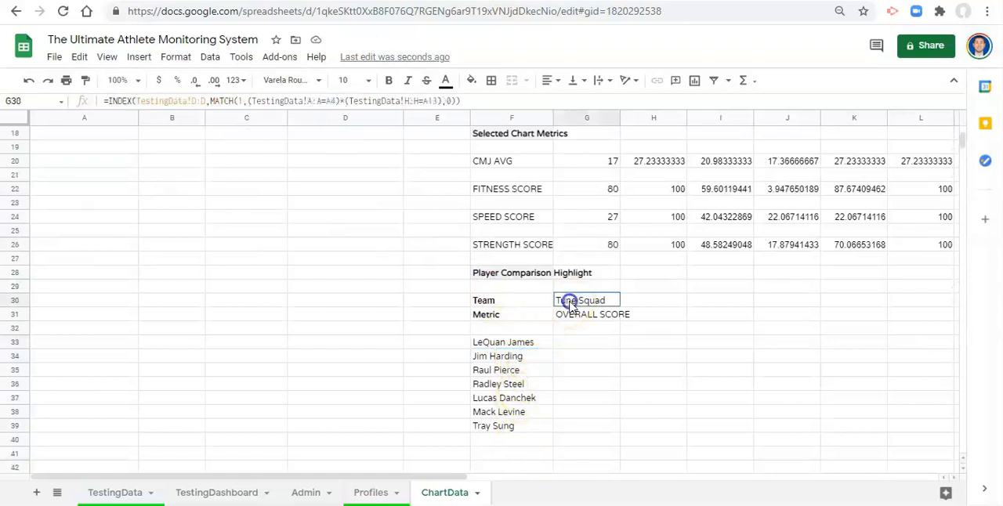
pyautogui.click(520, 347)
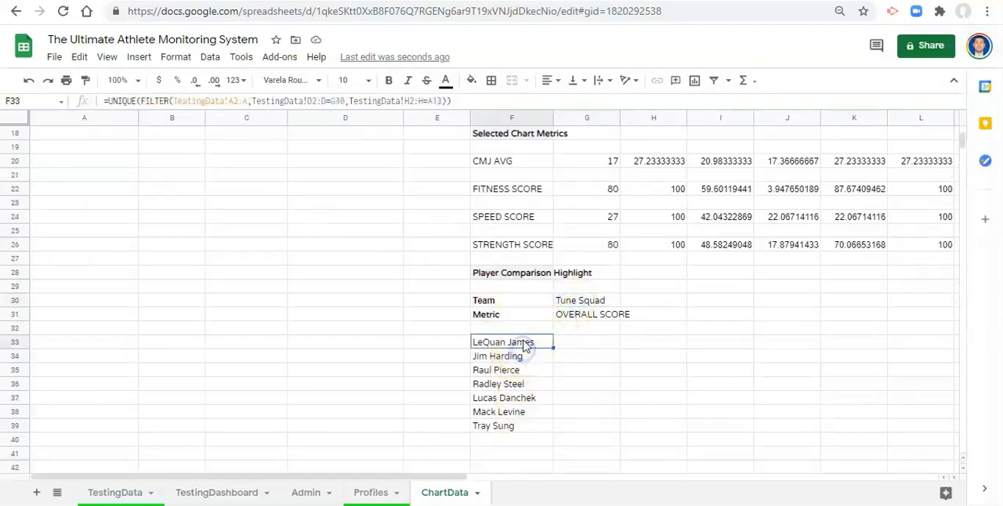
pyautogui.moveTo(527, 335); pyautogui.dragTo(527, 346)
pyautogui.click(527, 343)
pyautogui.write('Athletes')
pyautogui.press('Return')
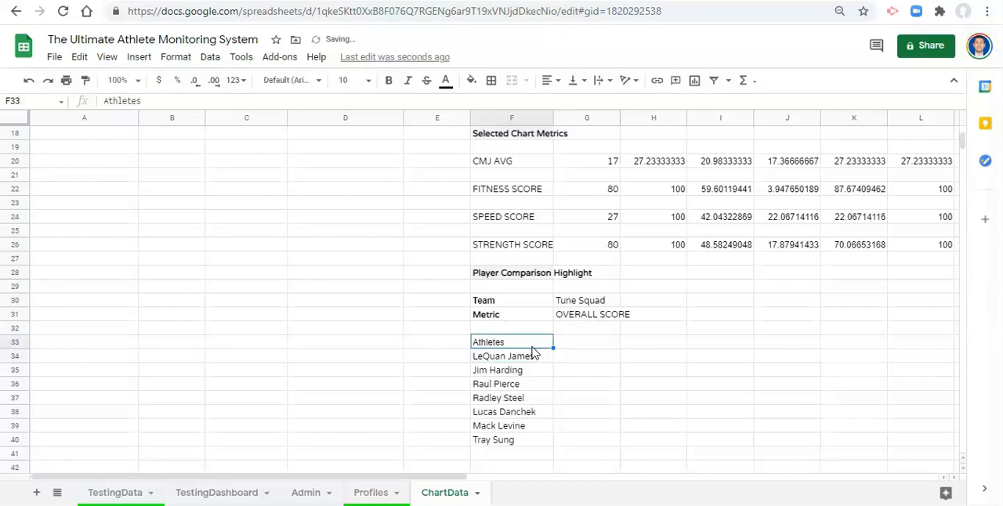
pyautogui.press('Right')
pyautogui.press('Down')
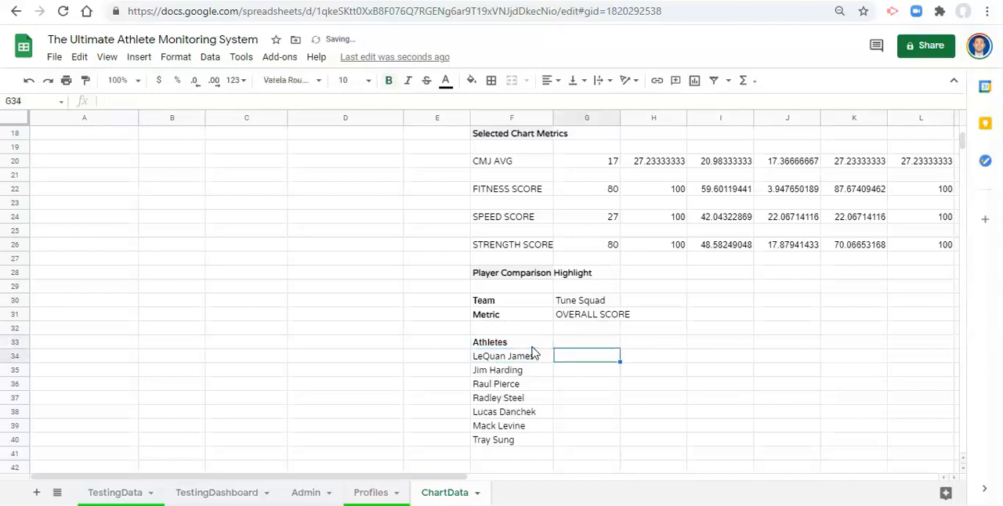
# - Examine the metric reference in G31 and the existing Athlete Value column G3:G26 for a reusable formula
pyautogui.click(582, 363)
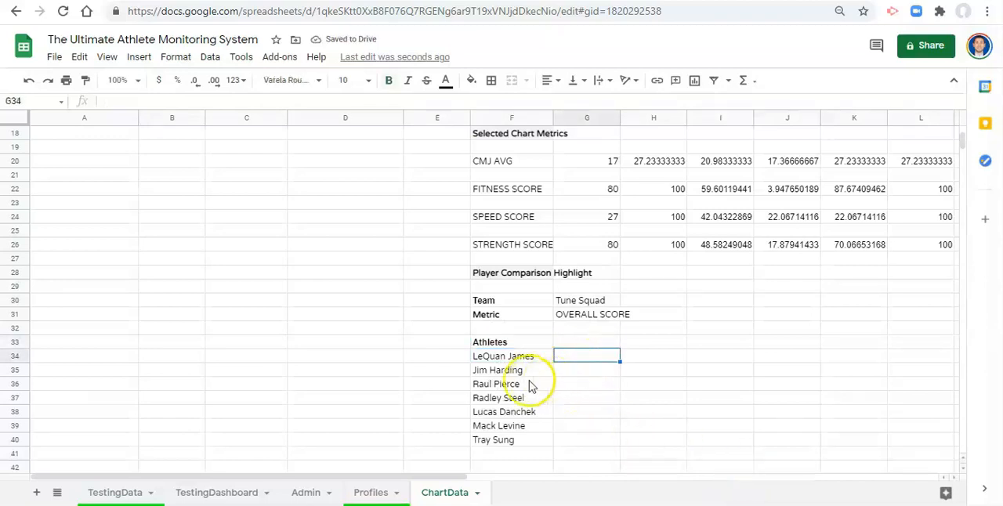
pyautogui.click(582, 319)
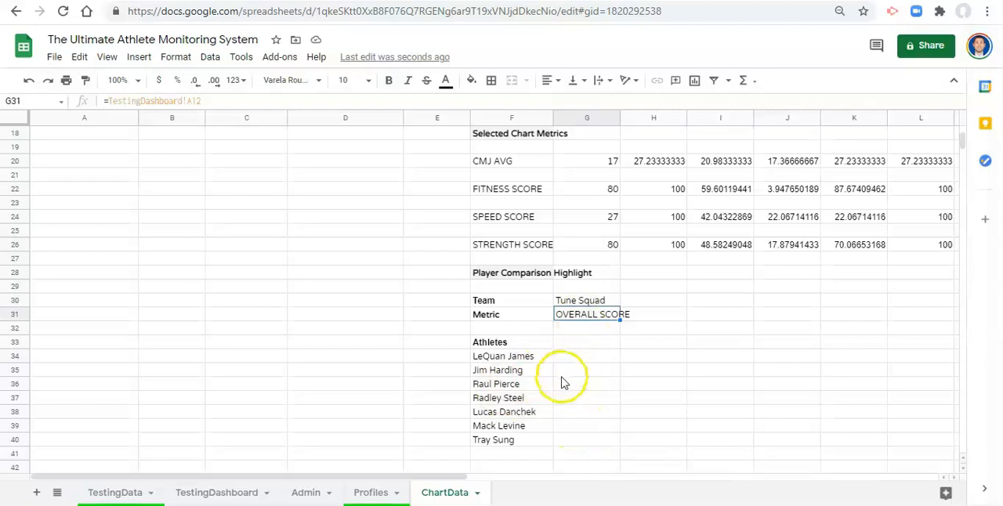
pyautogui.scroll(5, 562, 384)
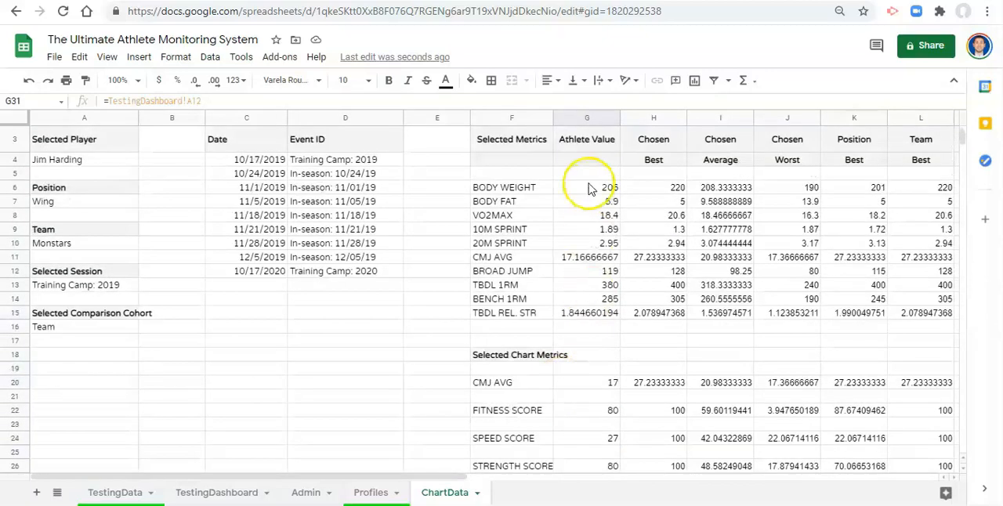
pyautogui.scroll(1, 590, 189)
pyautogui.moveTo(587, 169); pyautogui.dragTo(582, 399)
pyautogui.scroll(2, 581, 420)
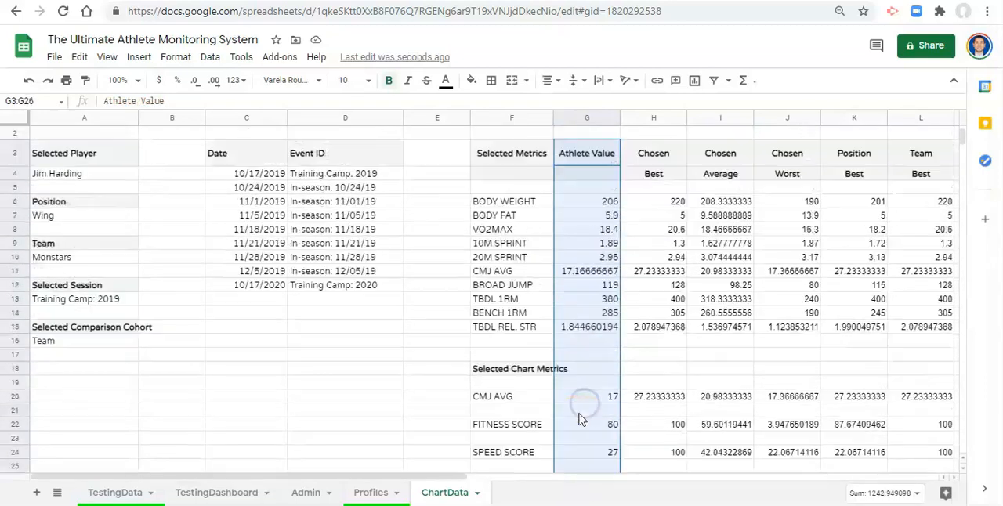
pyautogui.scroll(-1, 581, 421)
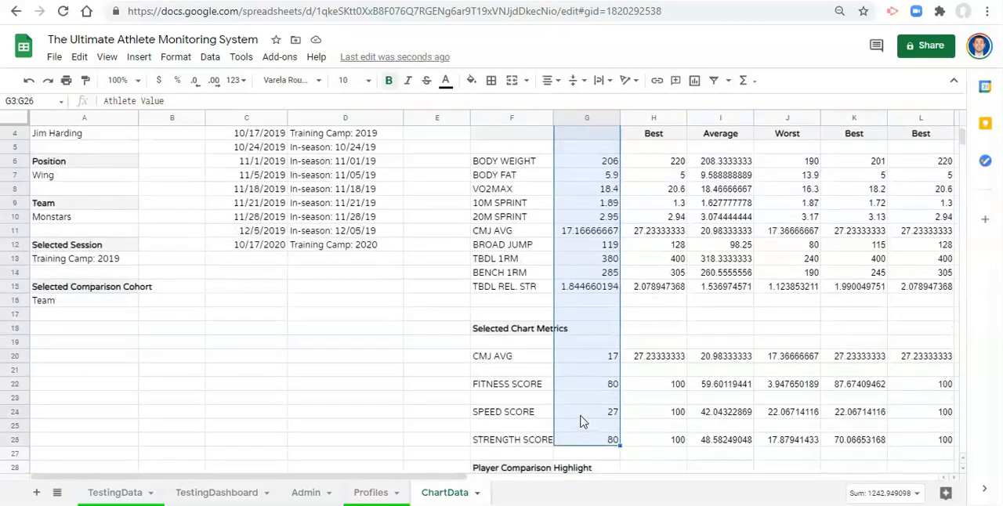
pyautogui.scroll(1, 580, 422)
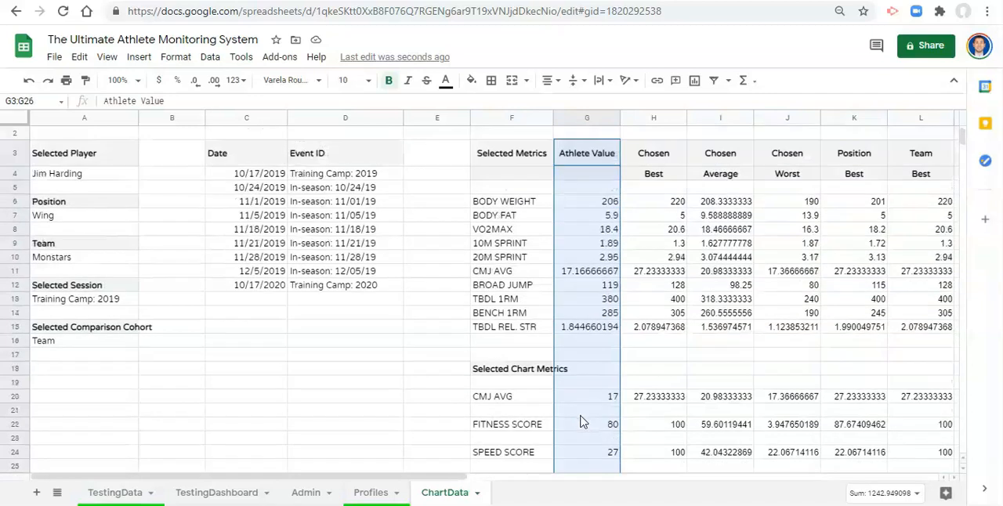
# - Copy the body weight Athlete Value formula from G6 into G34, beside the first listed athlete
pyautogui.click(601, 207)
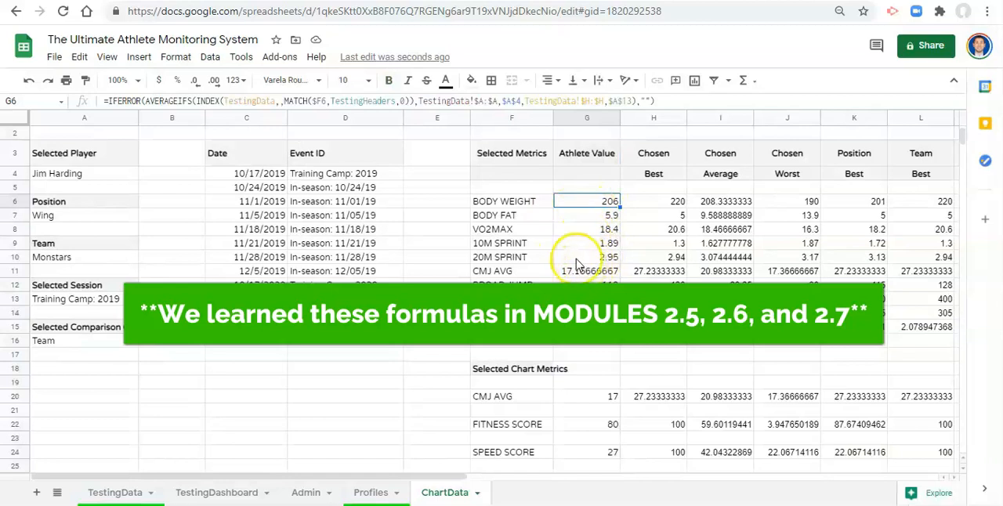
pyautogui.scroll(-2, 643, 263)
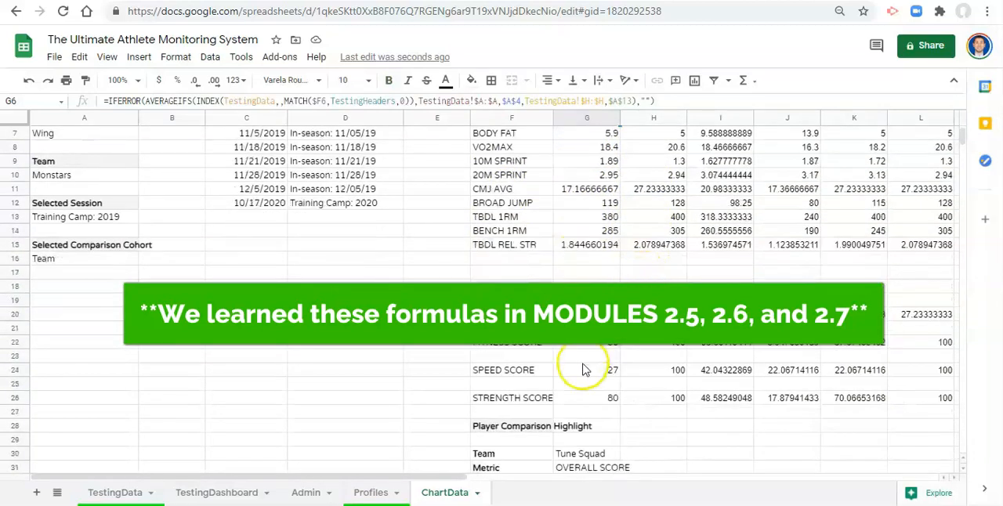
pyautogui.scroll(2, 664, 373)
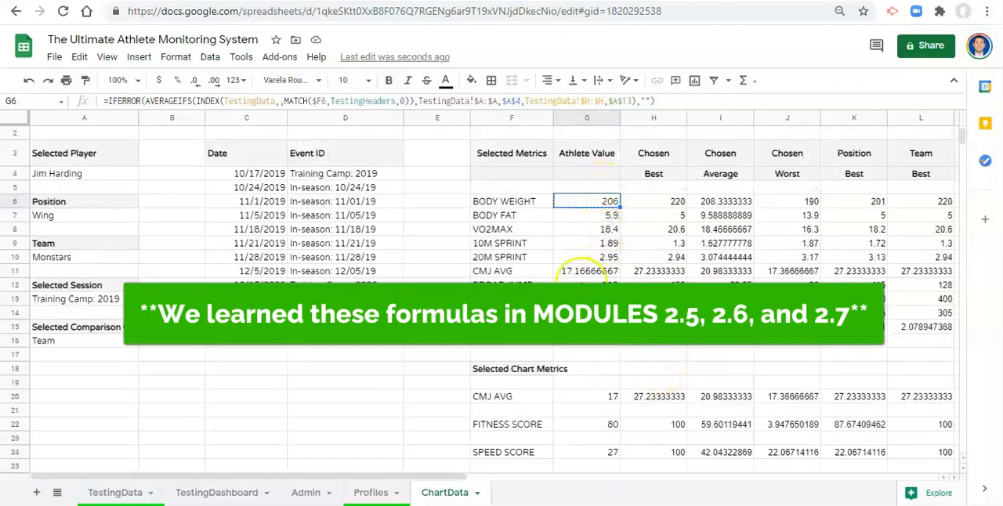
pyautogui.scroll(-5, 529, 348)
pyautogui.click(576, 412)
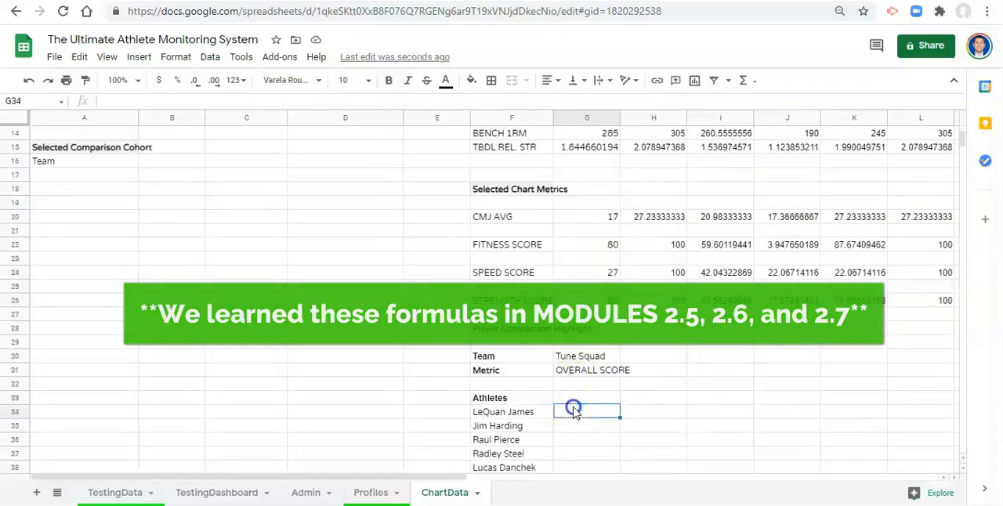
pyautogui.hotkey('ctrl', 'v')
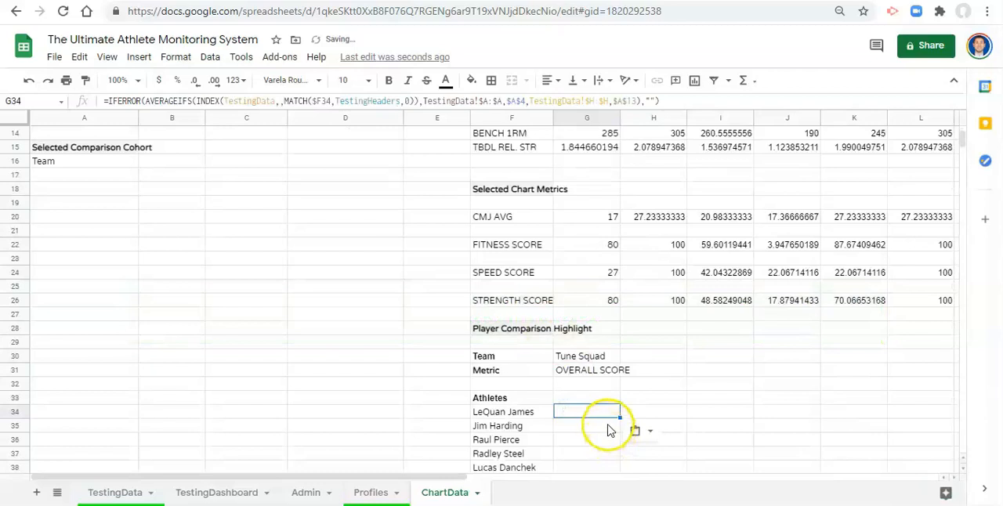
# - In the G34 formula, replace the MATCH search key $F34 with the absolute metric reference $G$31
pyautogui.click(265, 101)
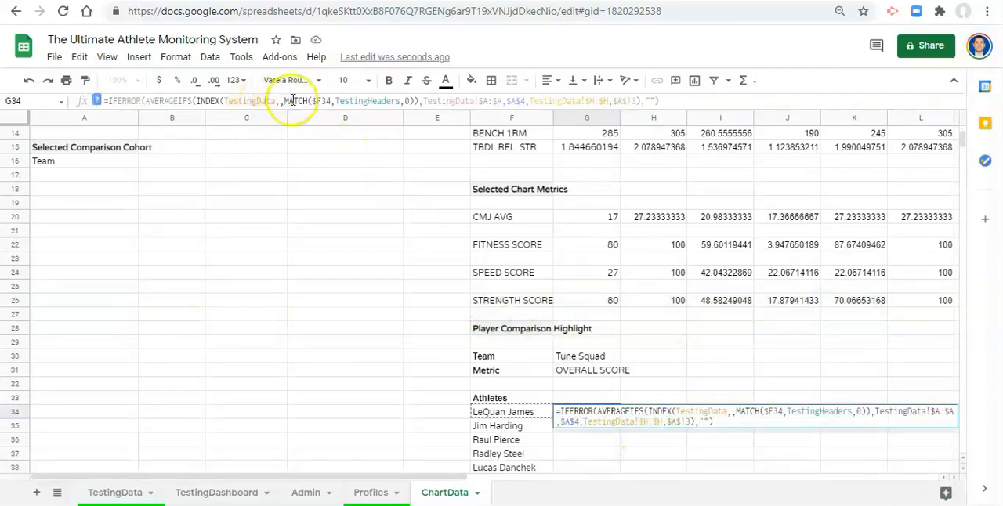
pyautogui.click(317, 102)
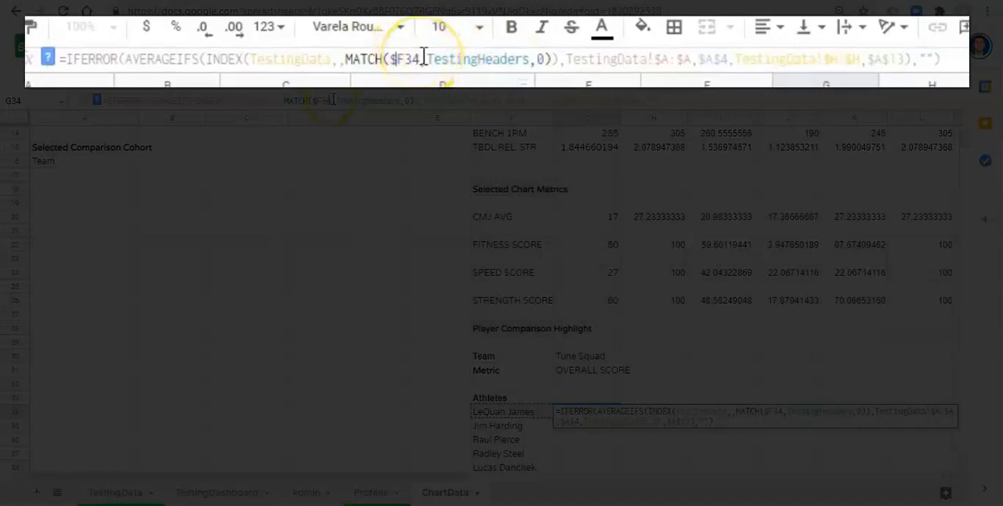
pyautogui.moveTo(332, 100); pyautogui.dragTo(320, 99)
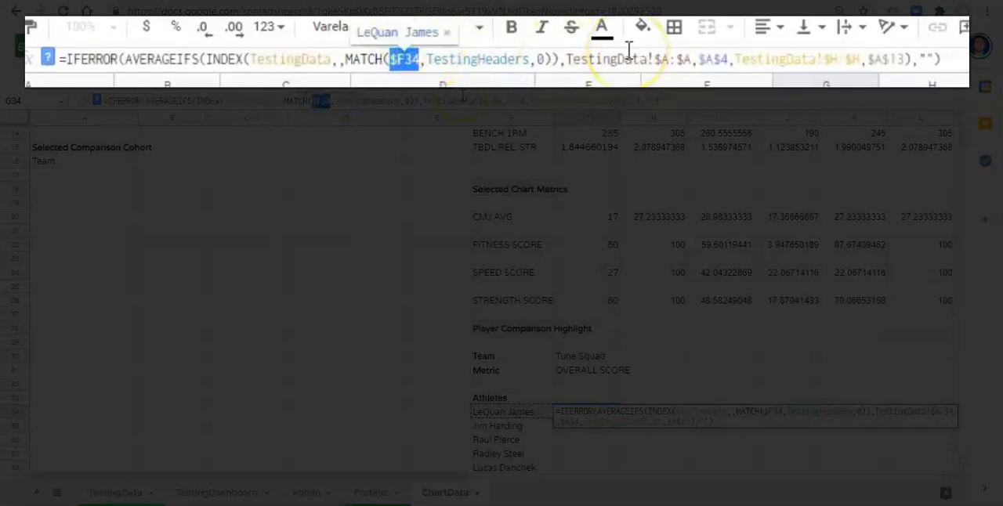
pyautogui.press('BackSpace')
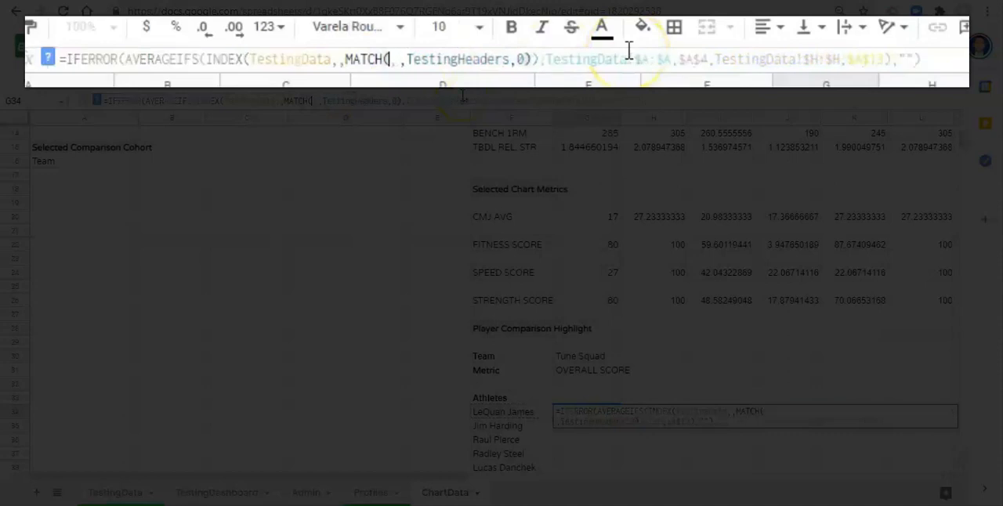
pyautogui.click(584, 375)
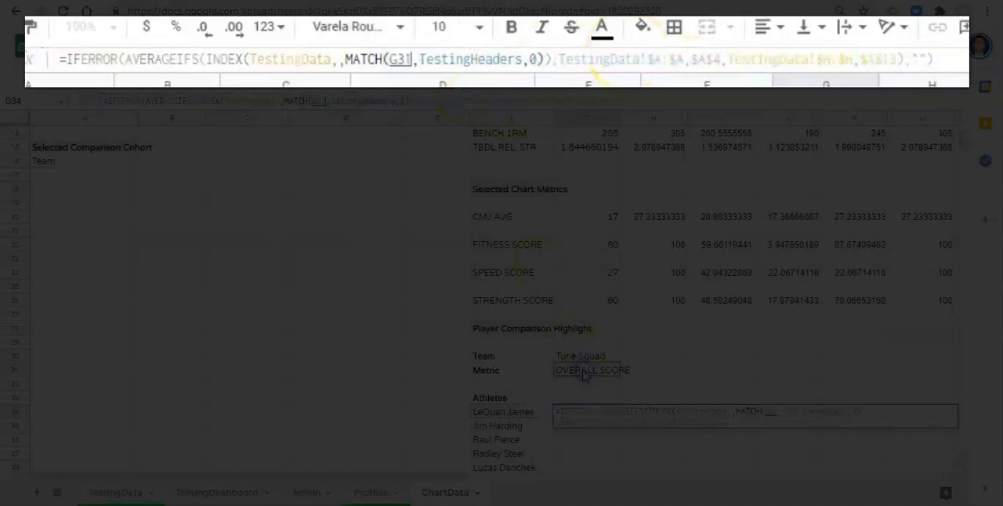
pyautogui.click(387, 63)
pyautogui.write('$G$')
pyautogui.click(505, 67)
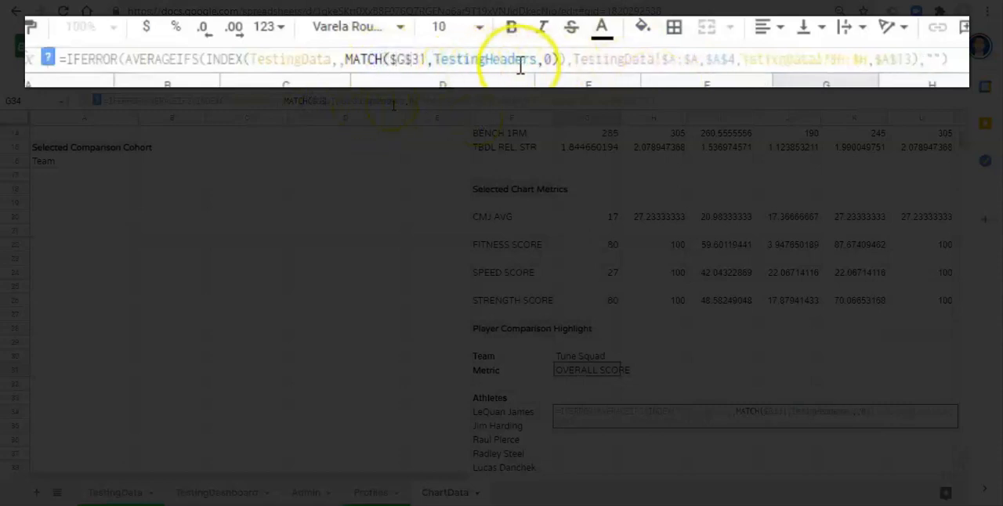
pyautogui.click(680, 58)
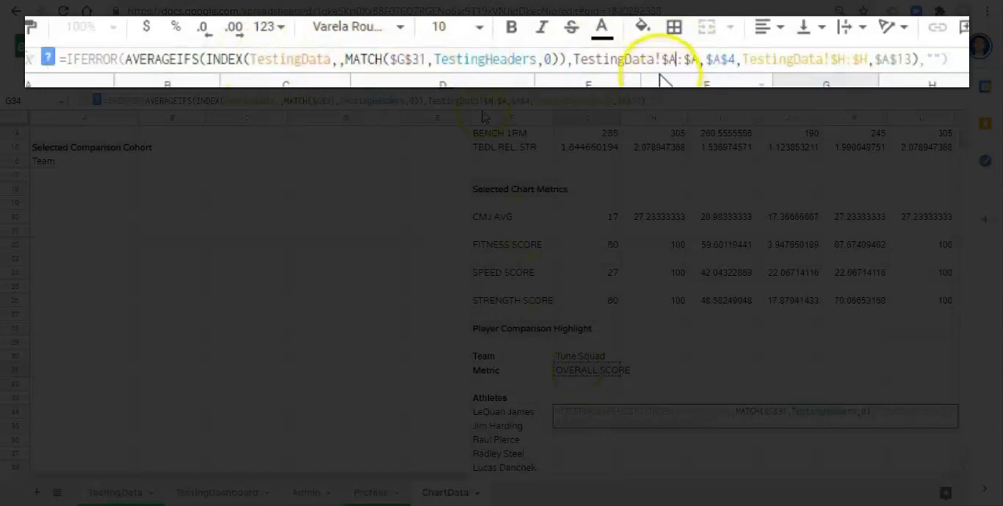
# - In the G34 formula, replace the player criterion $A$4 with $F34, the first listed athlete's cell
pyautogui.click(682, 57)
pyautogui.click(721, 58)
pyautogui.scroll(5, 220, 271)
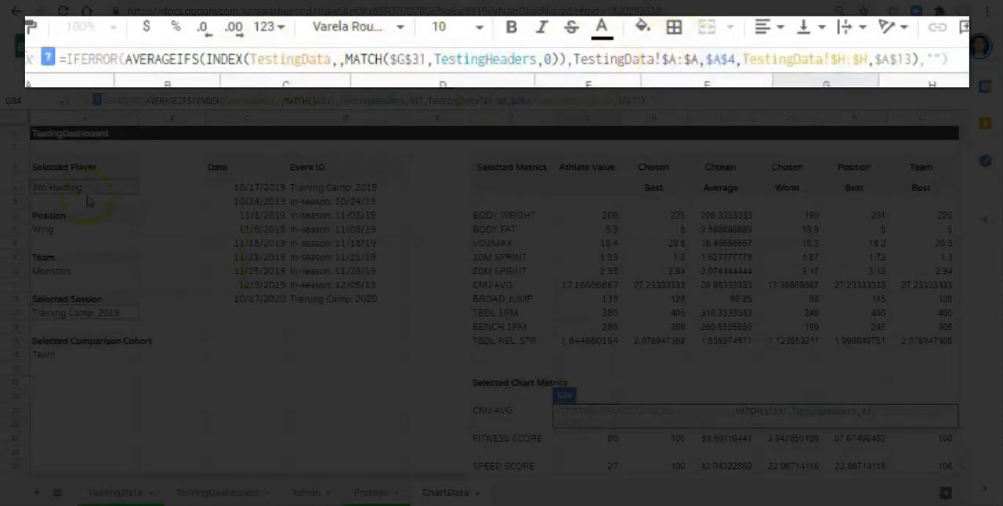
pyautogui.scroll(-3, 482, 294)
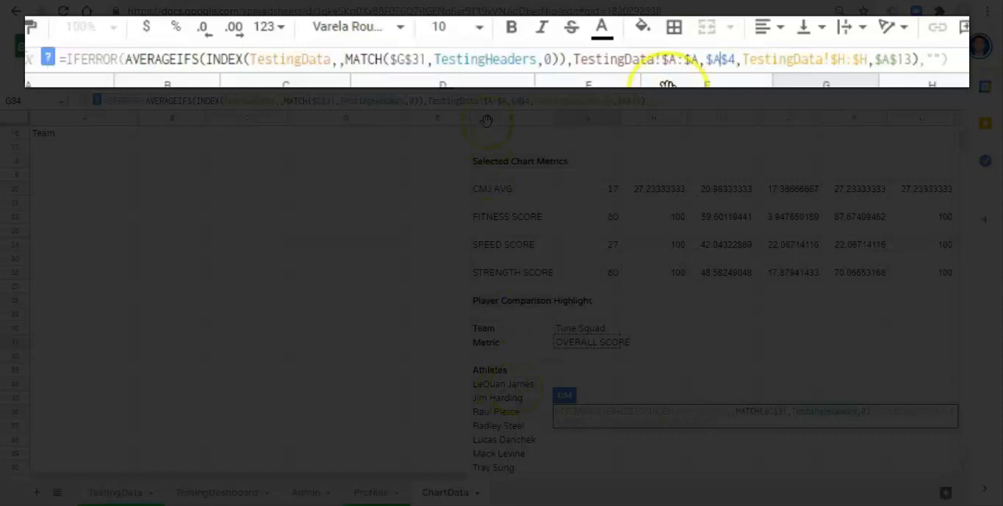
pyautogui.click(735, 58)
pyautogui.press('BackSpace')
pyautogui.press('BackSpace')
pyautogui.press('BackSpace')
pyautogui.press('BackSpace')
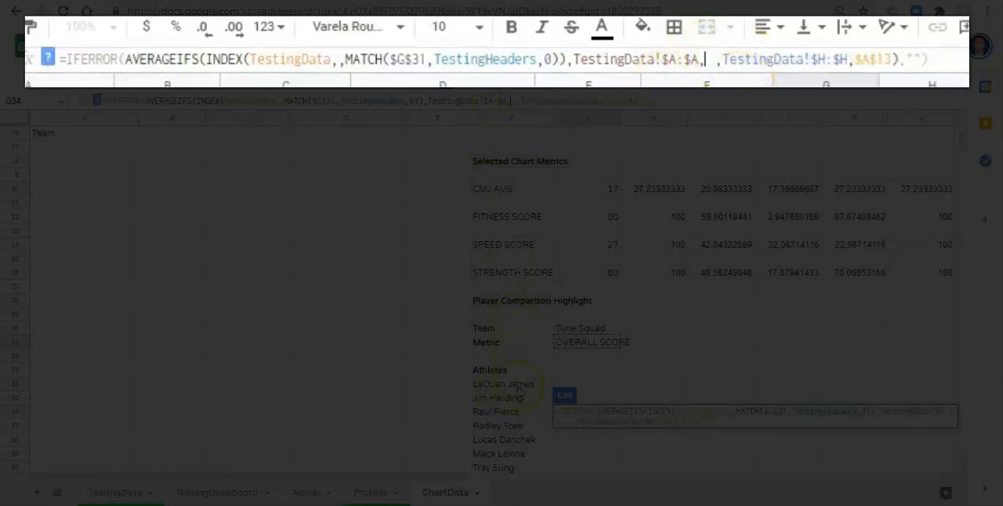
pyautogui.click(517, 385)
pyautogui.click(705, 60)
pyautogui.write('$F34')
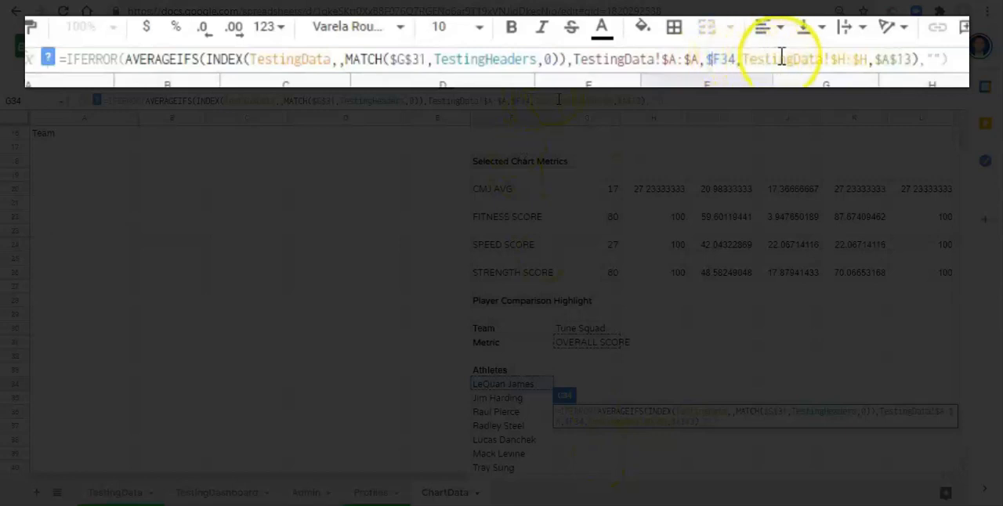
# - Check the session criterion $A$13 against the Selected Session cell and commit the G34 formula
pyautogui.click(838, 56)
pyautogui.click(904, 63)
pyautogui.scroll(4, 235, 253)
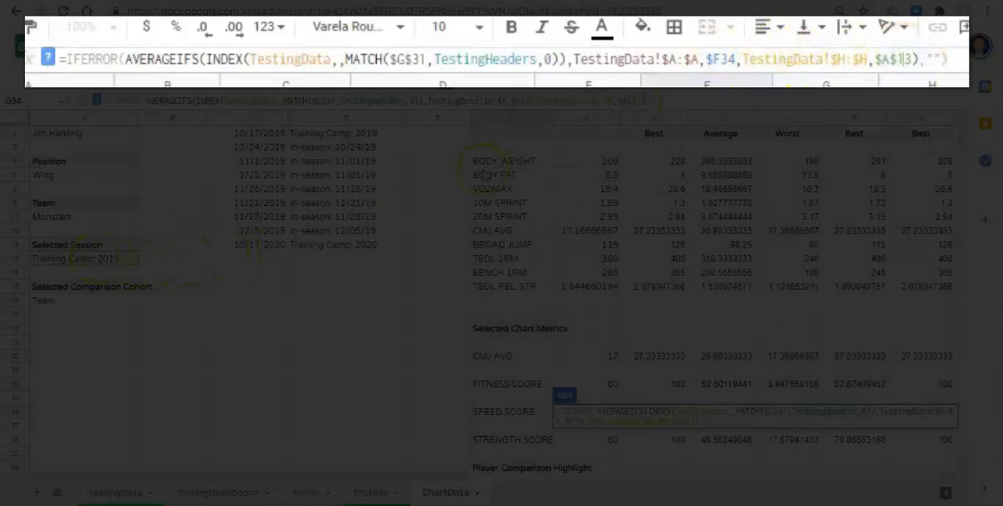
pyautogui.scroll(-5, 624, 245)
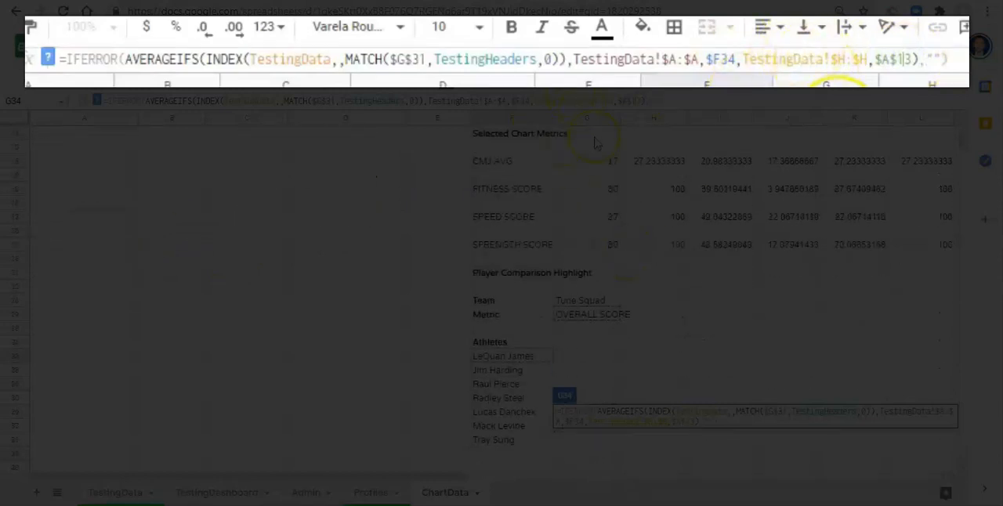
pyautogui.press('Return')
pyautogui.press('Up')
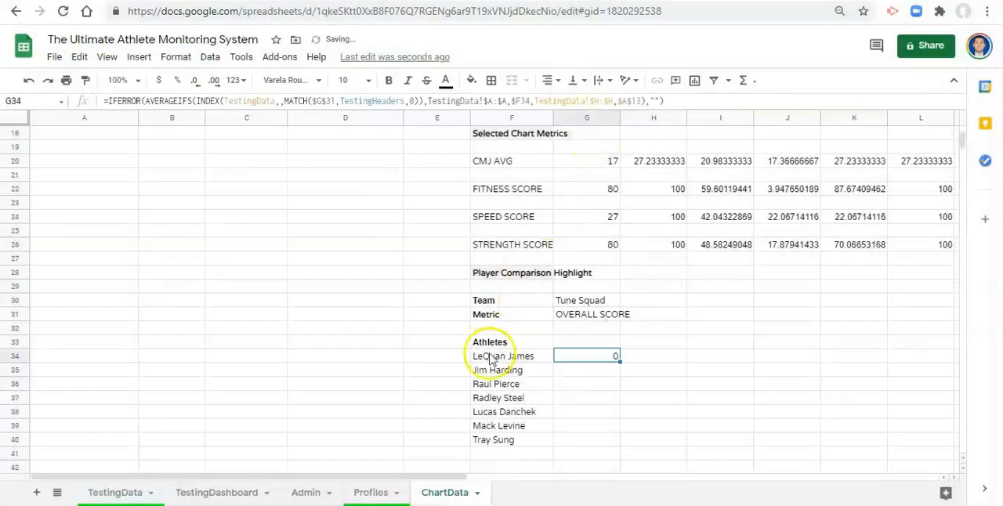
# - Copy the G34 formula down through G35:G66 to cover every listed athlete
pyautogui.hotkey('ctrl', 'c')
pyautogui.click(593, 370)
pyautogui.hotkey('ctrl', 'shift', 'Down')
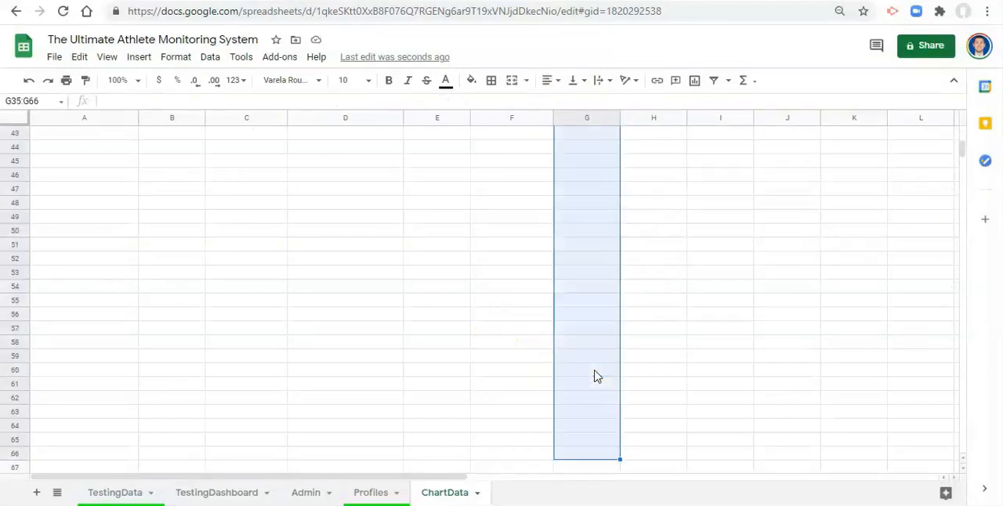
pyautogui.hotkey('ctrl', 'v')
pyautogui.hotkey('ctrl', 'Up')
pyautogui.press('Up')
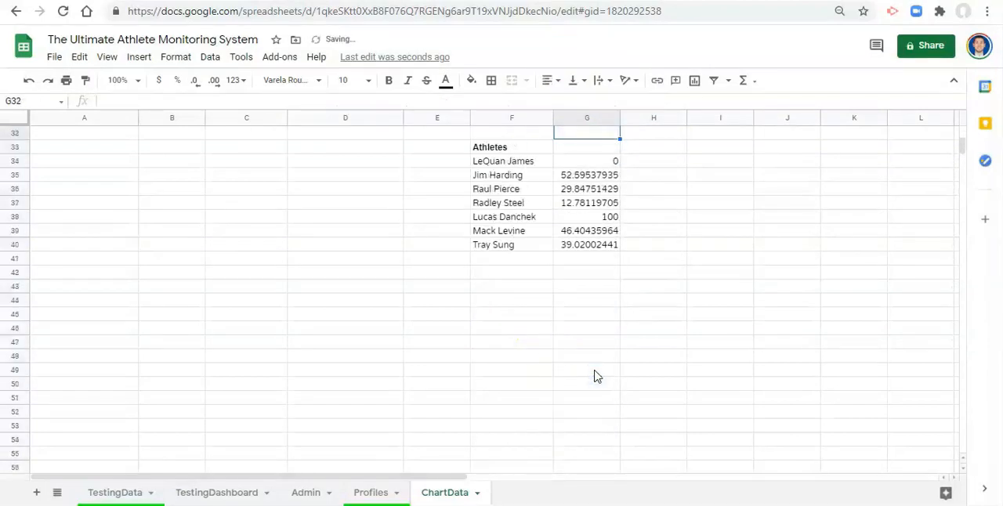
pyautogui.scroll(1, 594, 368)
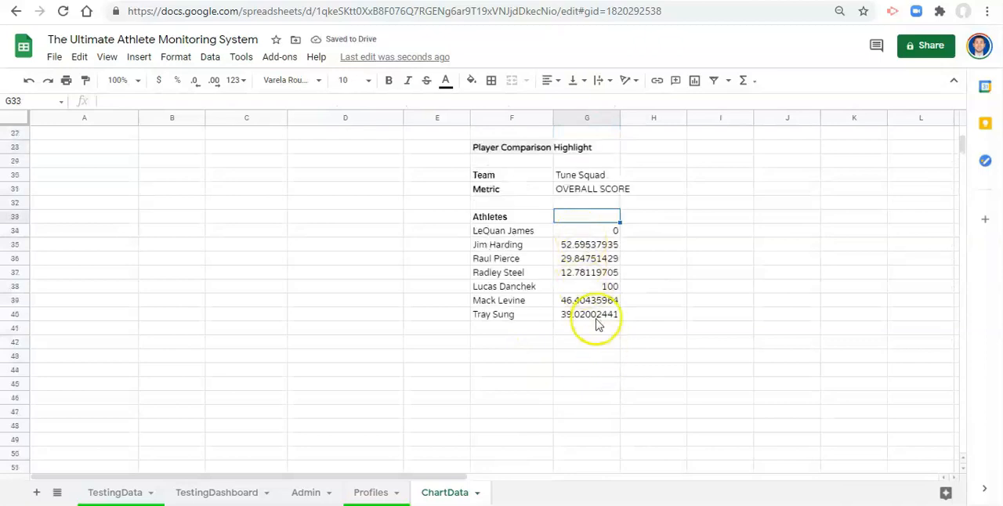
pyautogui.scroll(2, 587, 313)
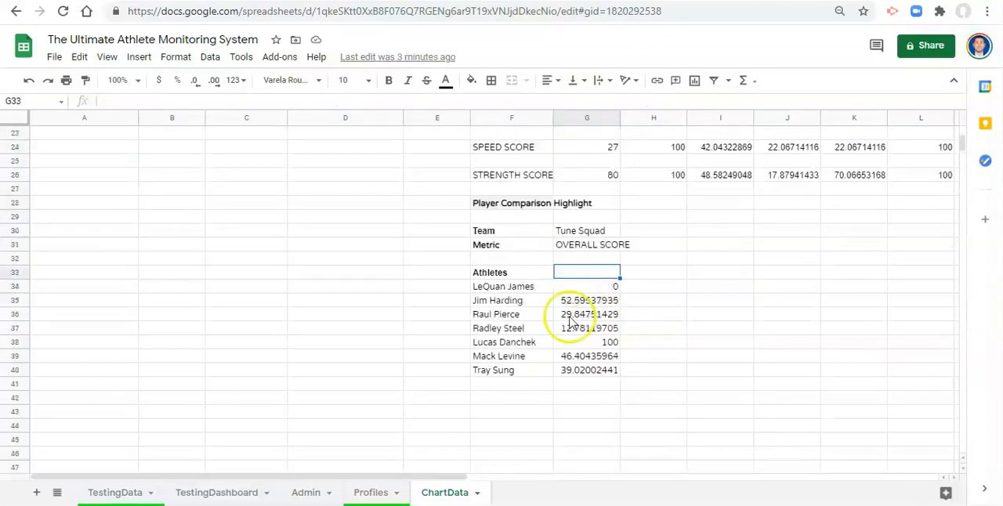
pyautogui.scroll(-1, 587, 324)
pyautogui.click(583, 258)
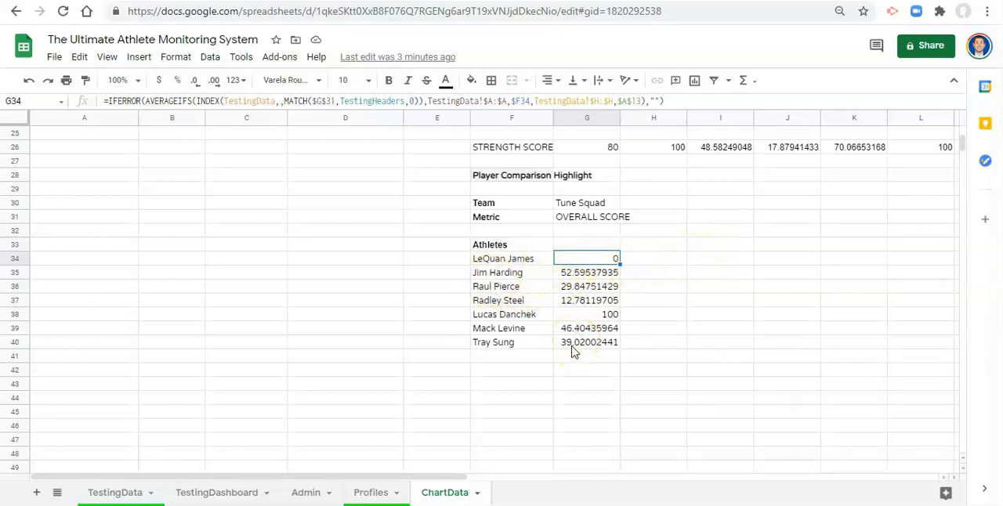
# - Begin a SORT formula in I34 over the open-ended athlete and value range F34:G
pyautogui.click(681, 264)
pyautogui.click(710, 260)
pyautogui.write('=Sort(')
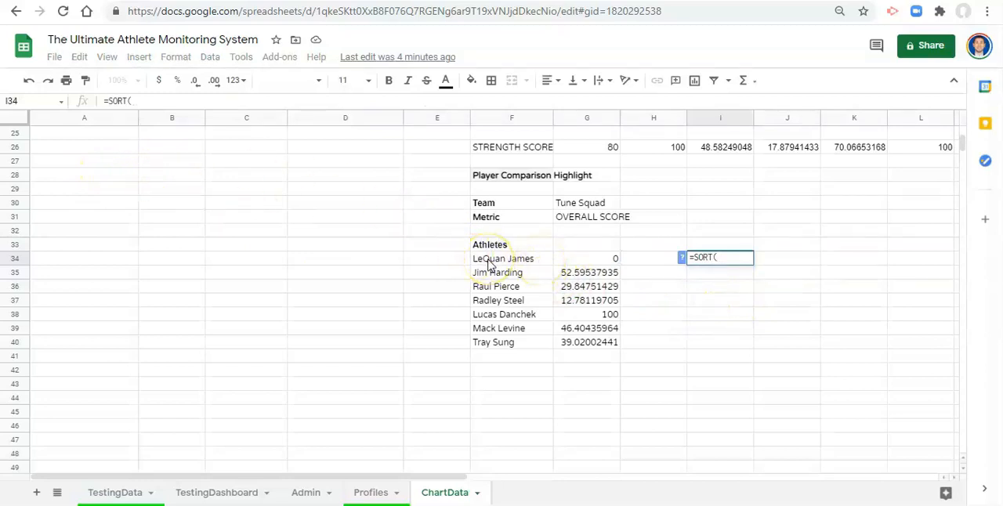
pyautogui.moveTo(488, 264); pyautogui.dragTo(581, 265)
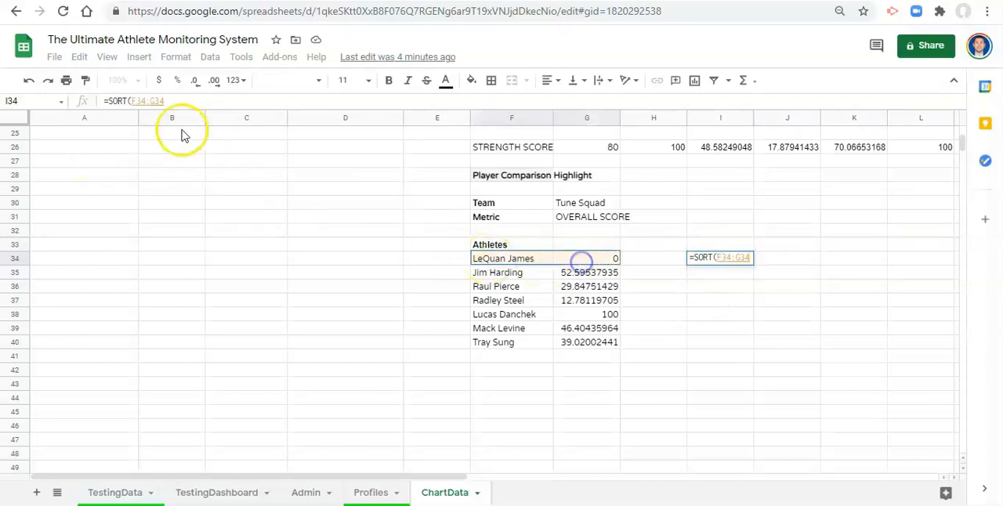
pyautogui.click(180, 100)
pyautogui.press('BackSpace')
pyautogui.press('BackSpace')
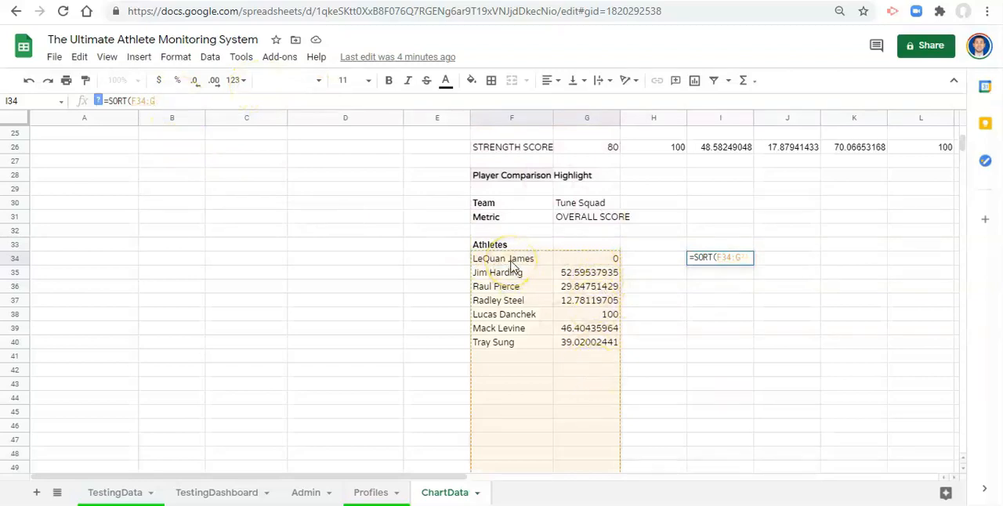
# - Complete the I34 SORT formula with sort column 2 and FALSE for descending order, and commit it
pyautogui.click(100, 100)
pyautogui.write(',')
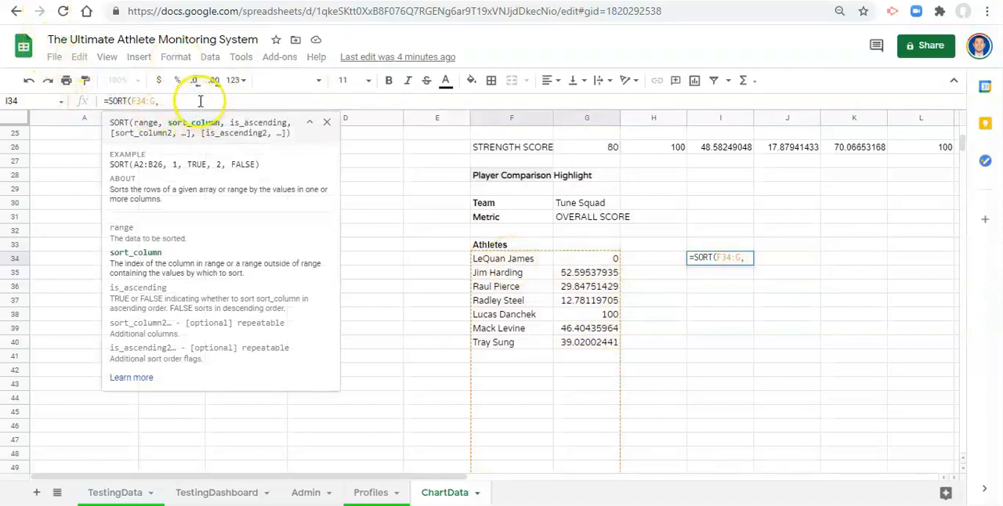
pyautogui.write('2')
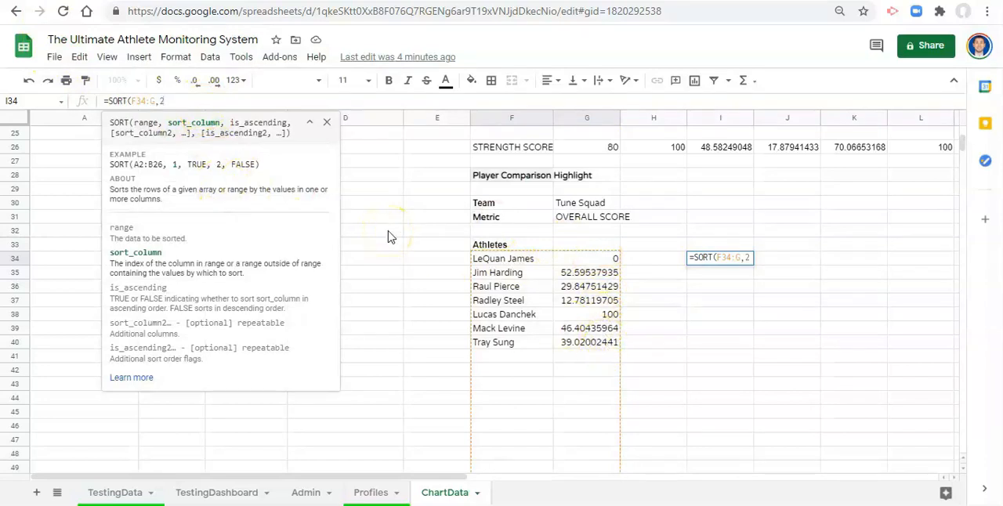
pyautogui.write(',FALSE')
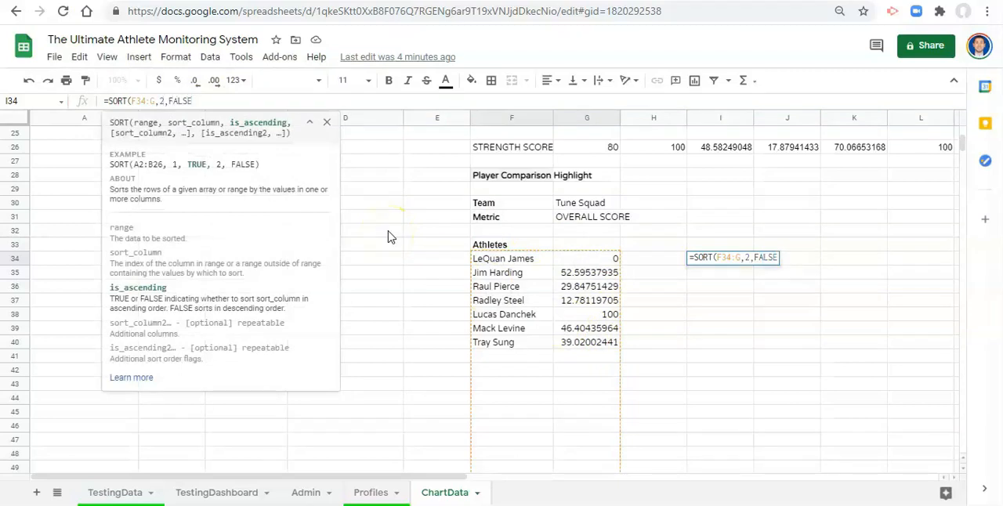
pyautogui.write(')')
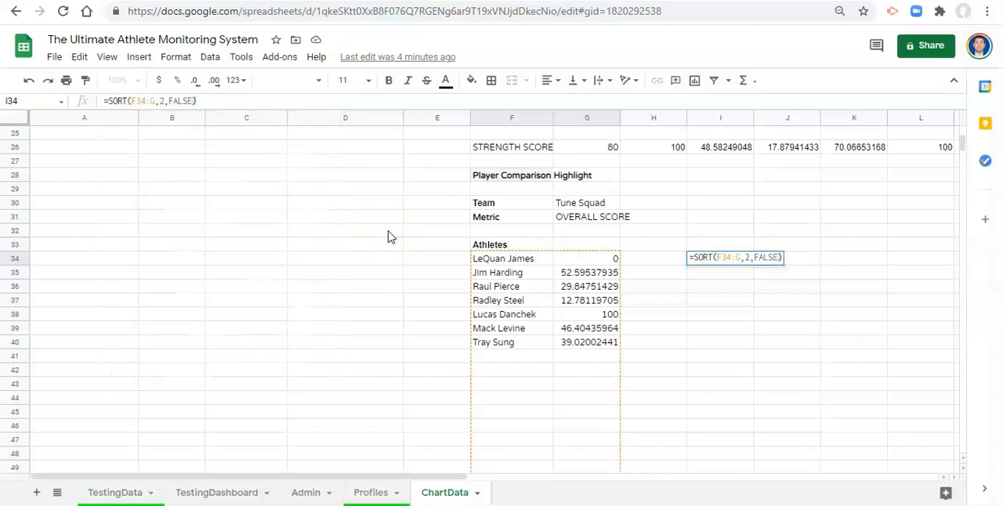
pyautogui.press('Return')
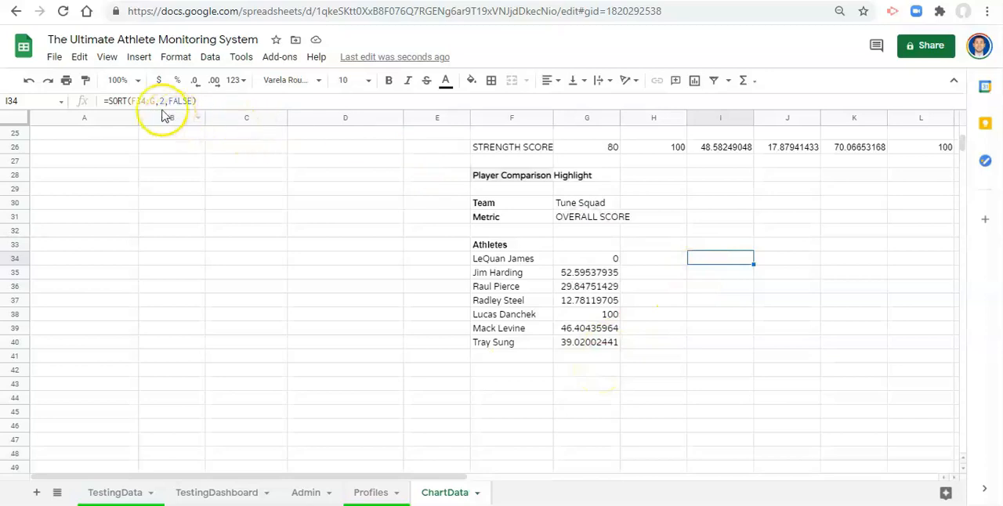
# - In the I34 formula, wrap the SORT range in FILTER(F34:G,F34:G<>"") to exclude blank rows
pyautogui.moveTo(964, 146)
pyautogui.mouseDown()
pyautogui.moveTo(947, 467)
pyautogui.moveTo(967, 101)
pyautogui.moveTo(968, 145)
pyautogui.mouseUp()
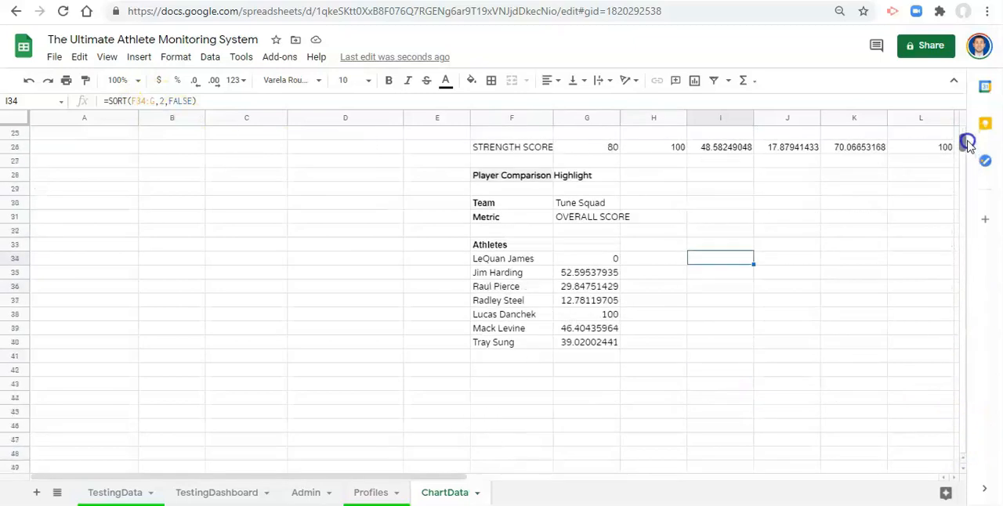
pyautogui.click(127, 100)
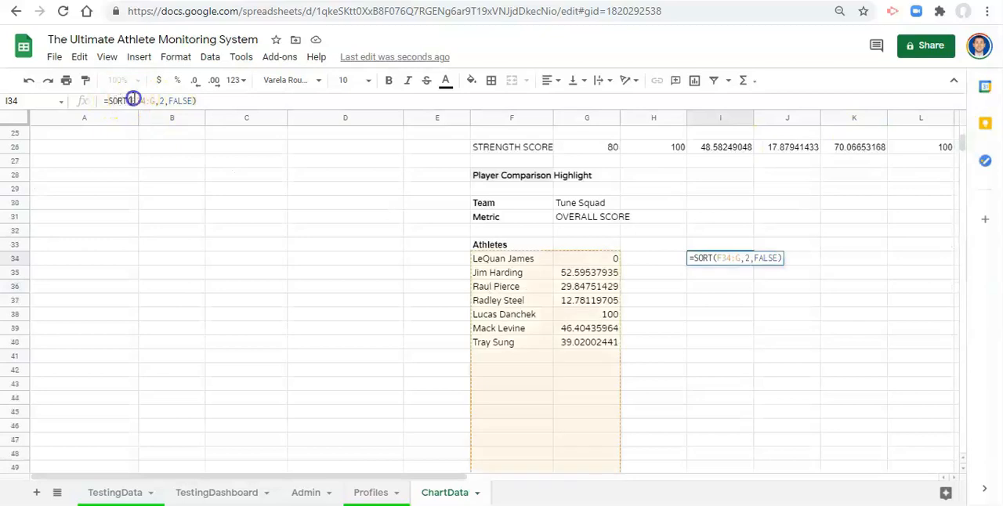
pyautogui.write('FILTER(')
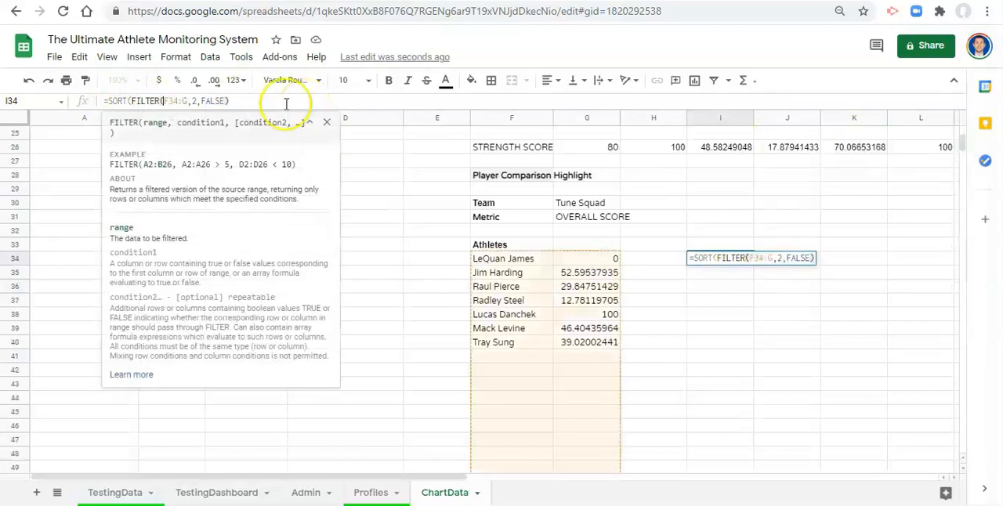
pyautogui.moveTo(164, 100); pyautogui.dragTo(188, 101)
pyautogui.click(194, 101)
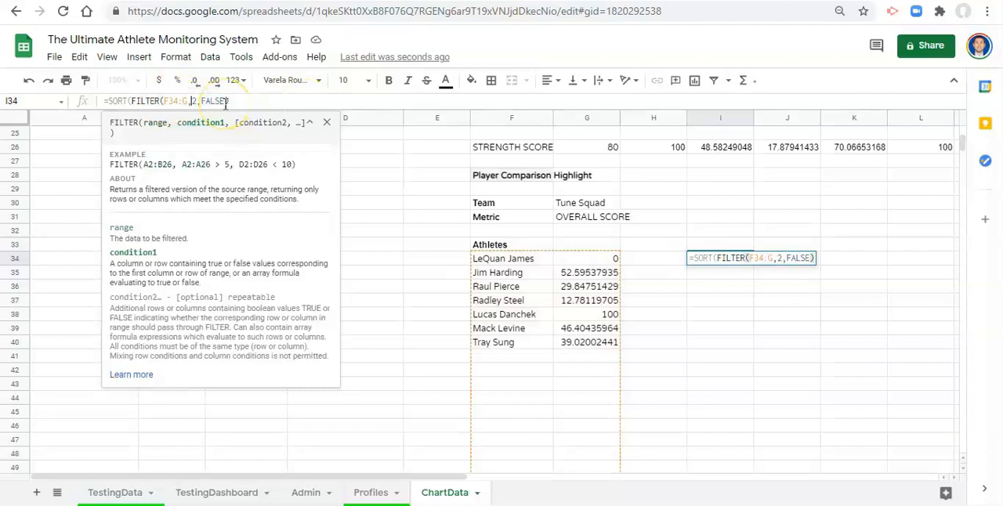
pyautogui.write('F34:G')
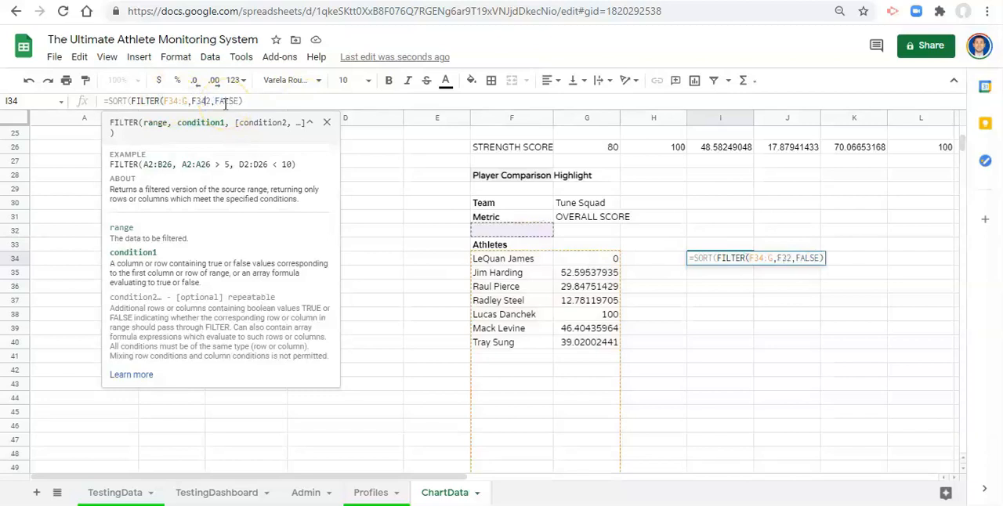
pyautogui.write('<>')
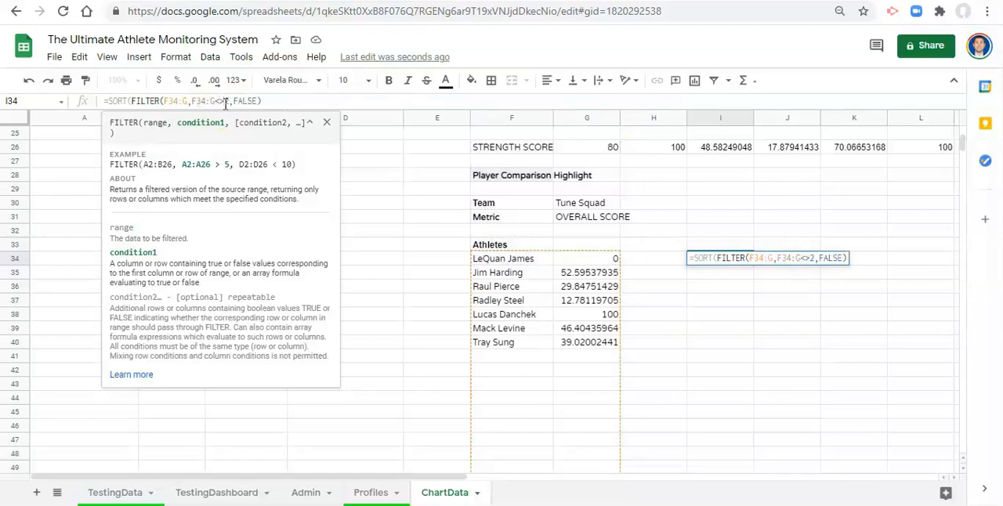
pyautogui.write('""')
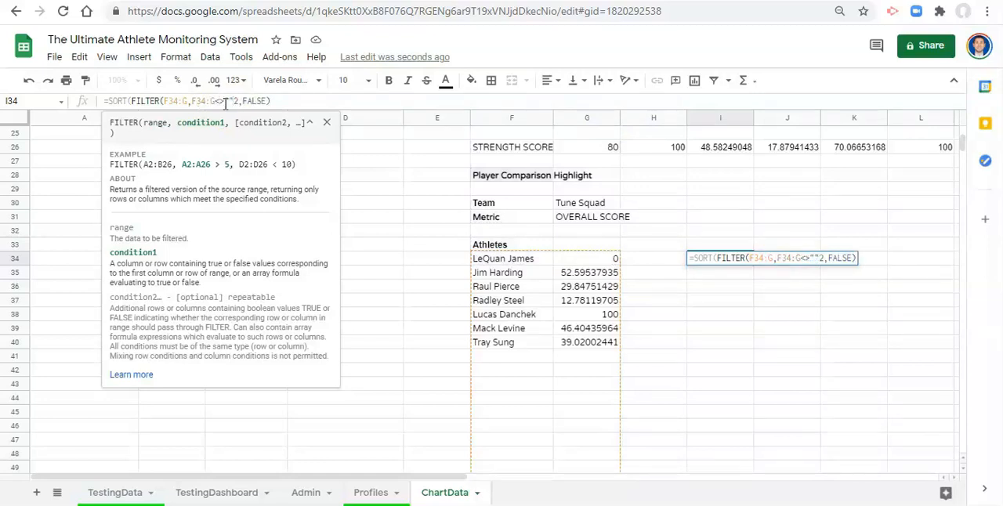
pyautogui.write(')')
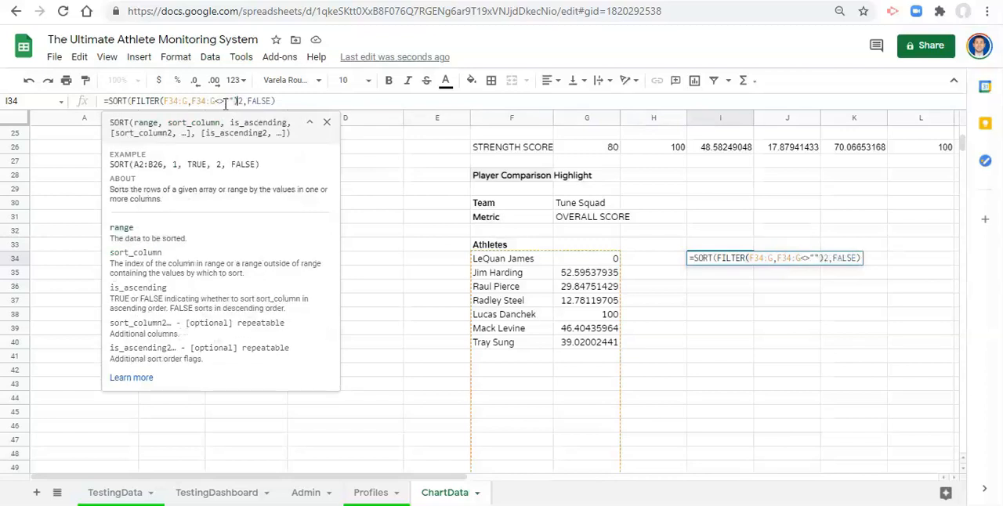
pyautogui.write(',')
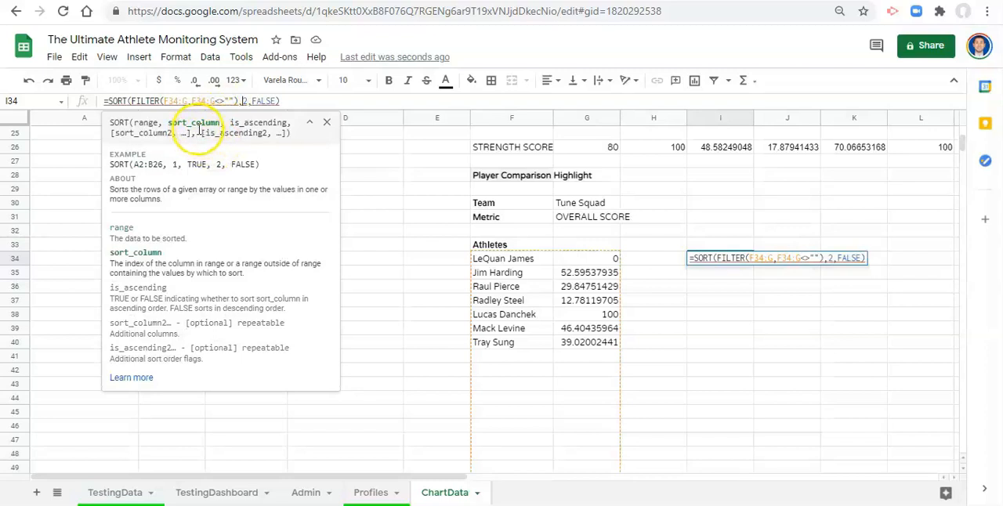
# - Change the FILTER condition range in I34 to the single column F34:F and commit the formula
pyautogui.click(207, 101)
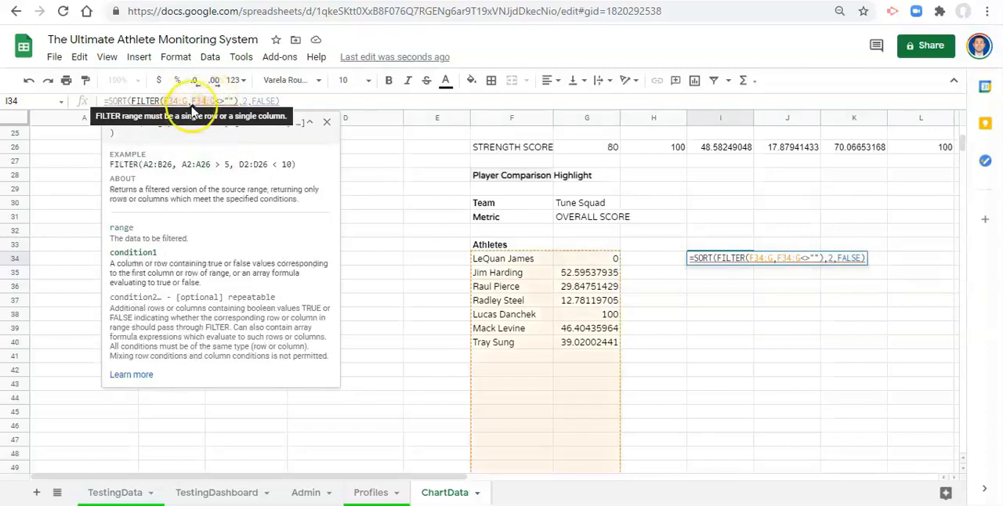
pyautogui.moveTo(192, 101); pyautogui.dragTo(217, 101)
pyautogui.click(223, 101)
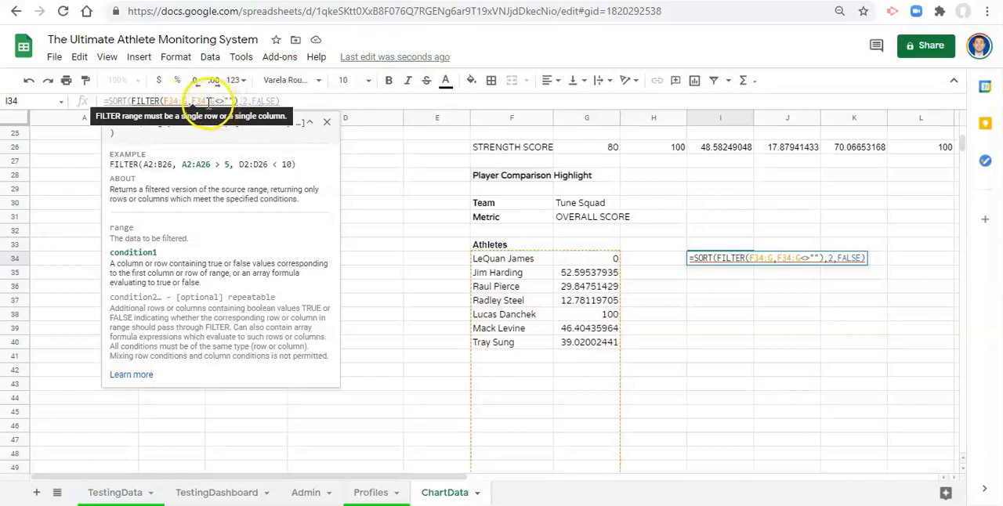
pyautogui.click(214, 100)
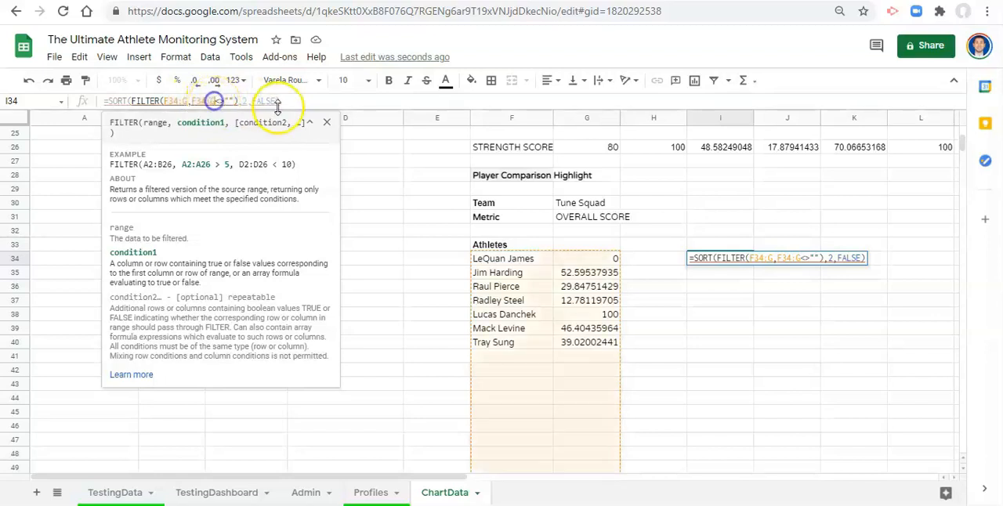
pyautogui.press('BackSpace')
pyautogui.write('F')
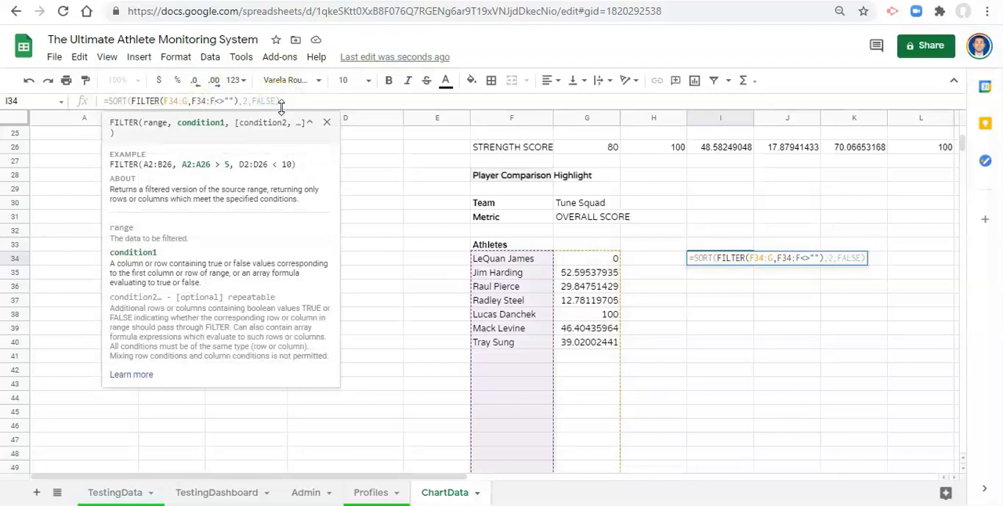
pyautogui.press('Return')
pyautogui.press('Up')
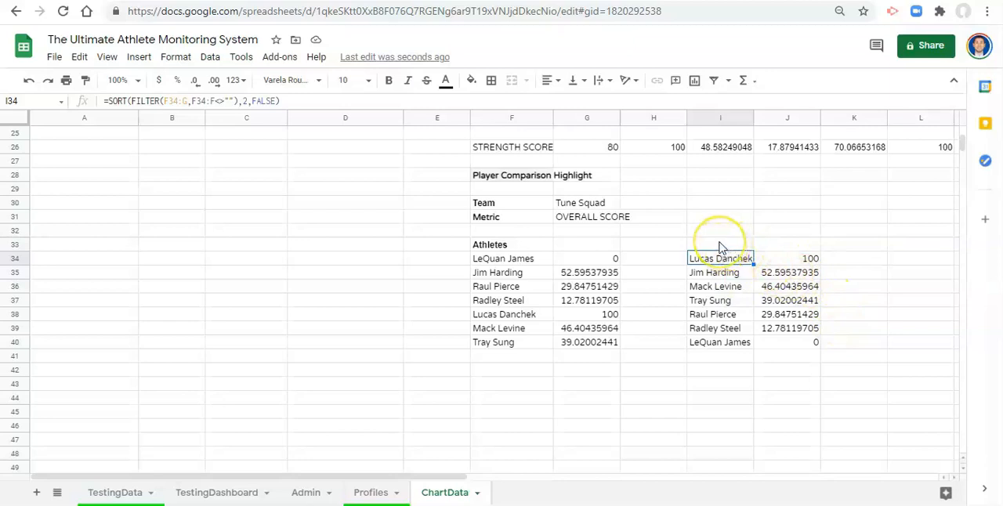
# - Begin an IF formula in K34 testing whether I34 equals the selected player cell, referenced absolutely as $A$4
pyautogui.click(864, 266)
pyautogui.write('=IF(')
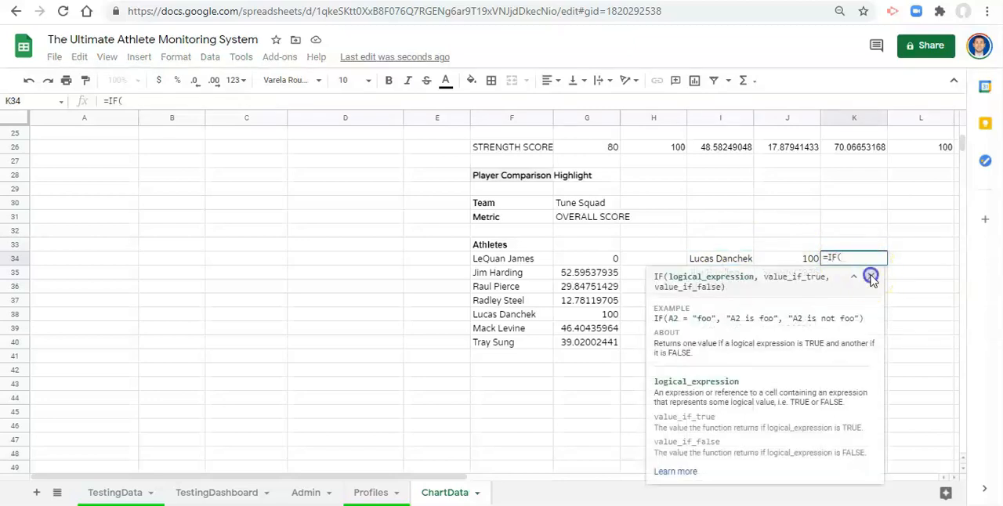
pyautogui.click(871, 276)
pyautogui.click(729, 260)
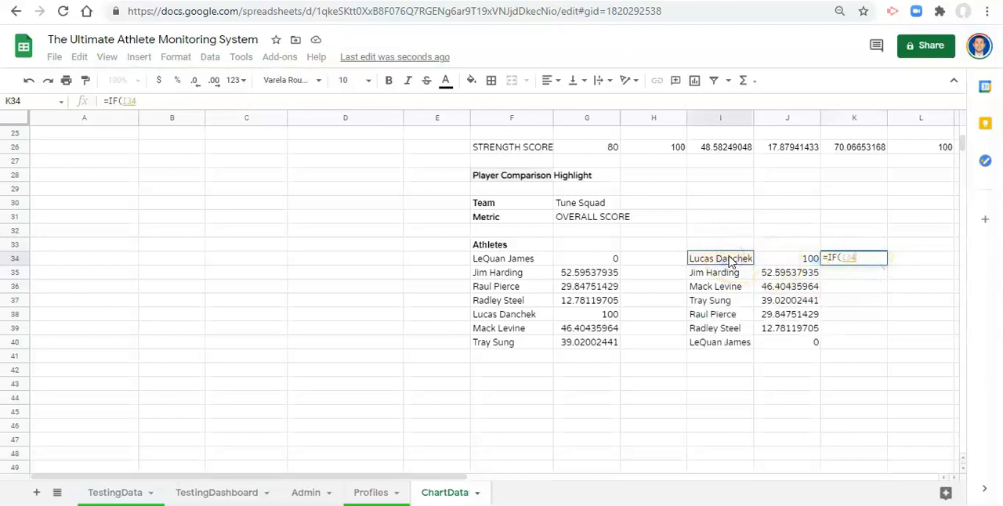
pyautogui.write('=')
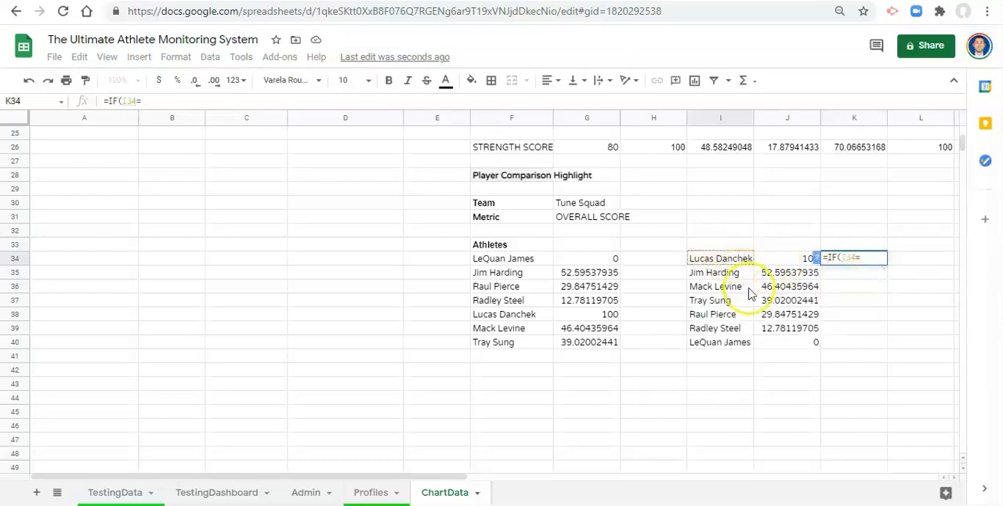
pyautogui.scroll(6, 682, 384)
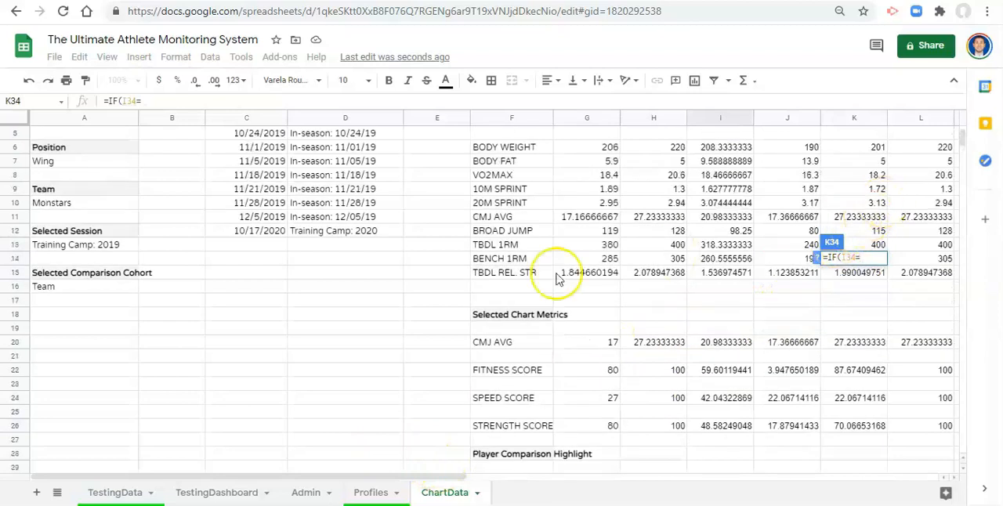
pyautogui.click(68, 194)
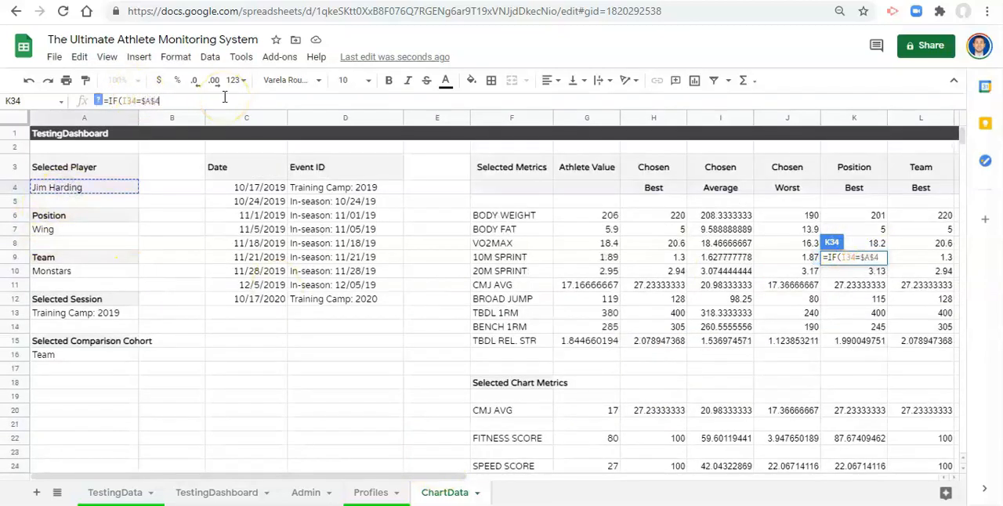
pyautogui.scroll(-6, 656, 300)
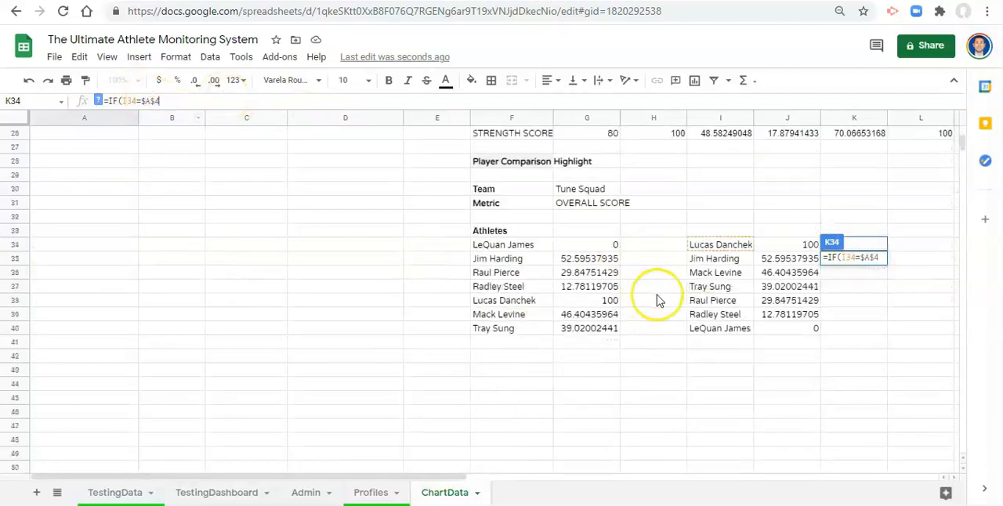
pyautogui.scroll(2, 596, 227)
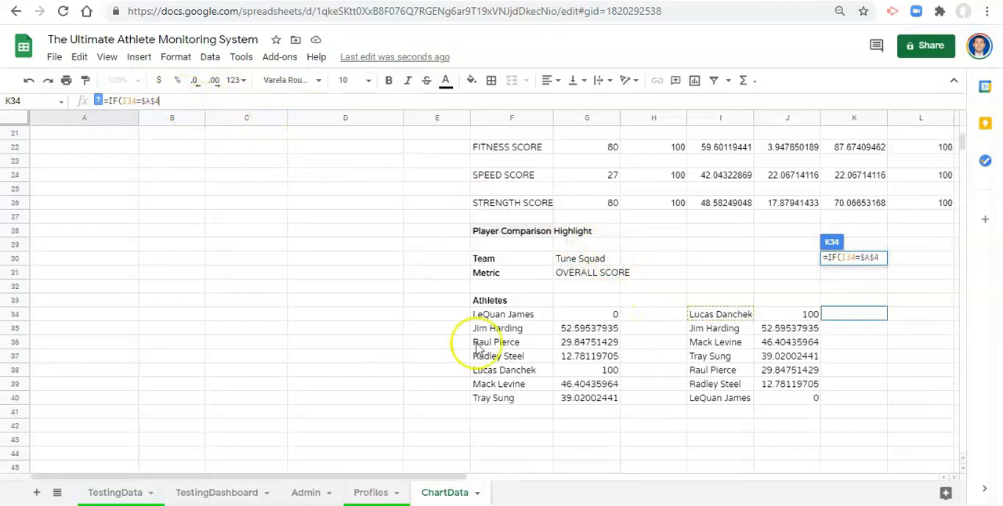
# - Complete the K34 IF formula to return "" when the names match and J34 otherwise, and commit it
pyautogui.write(',')
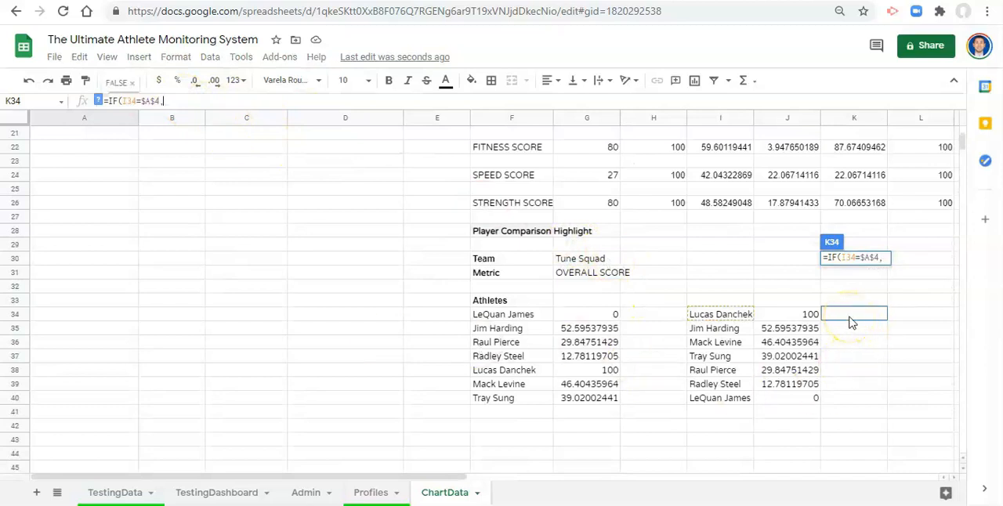
pyautogui.write('""')
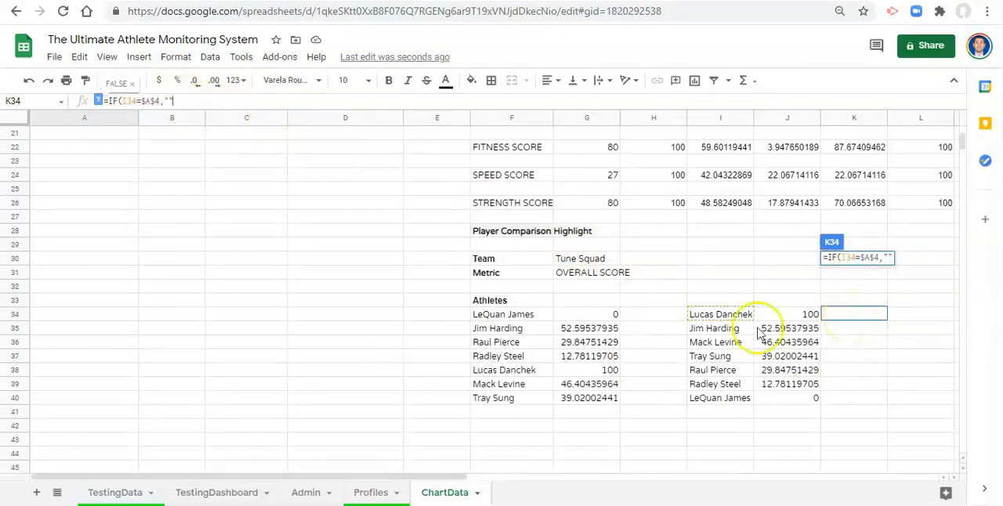
pyautogui.click(100, 101)
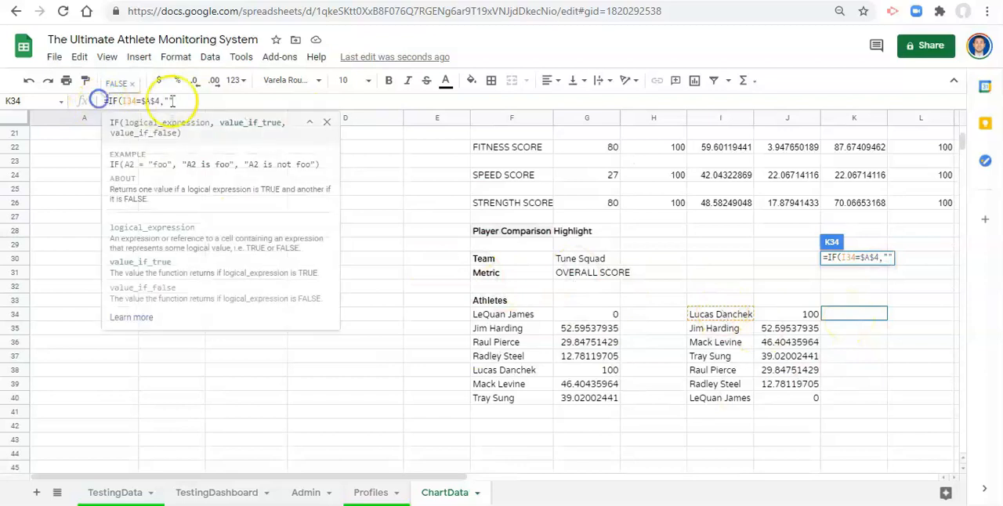
pyautogui.write(',')
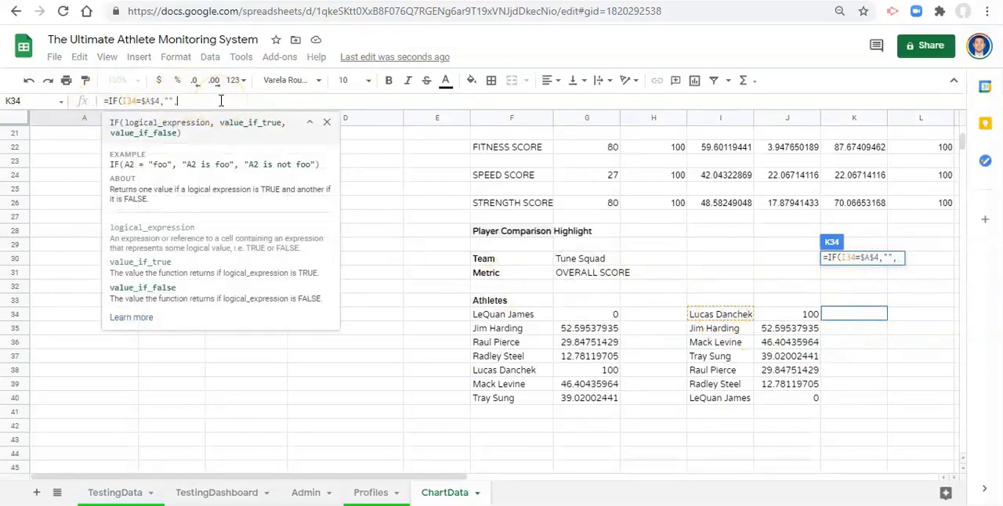
pyautogui.click(795, 317)
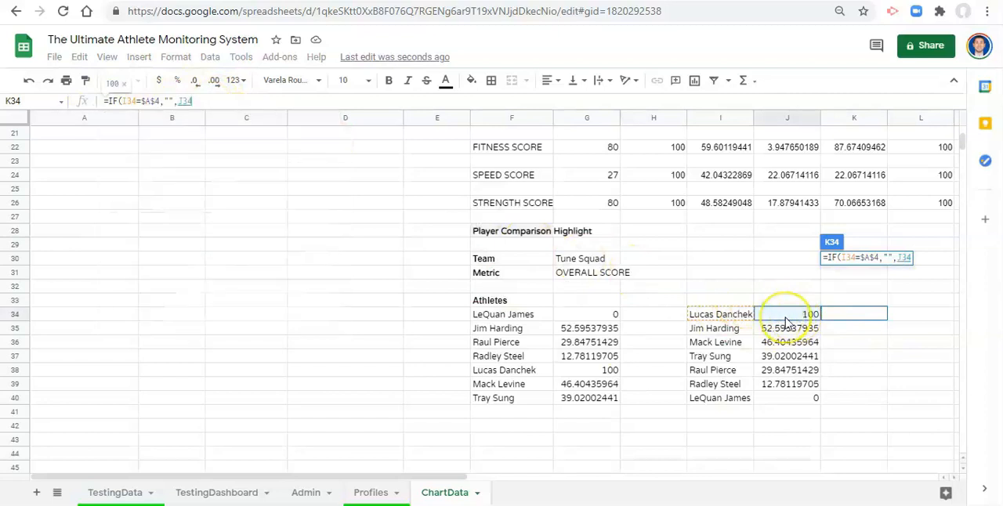
pyautogui.write(')')
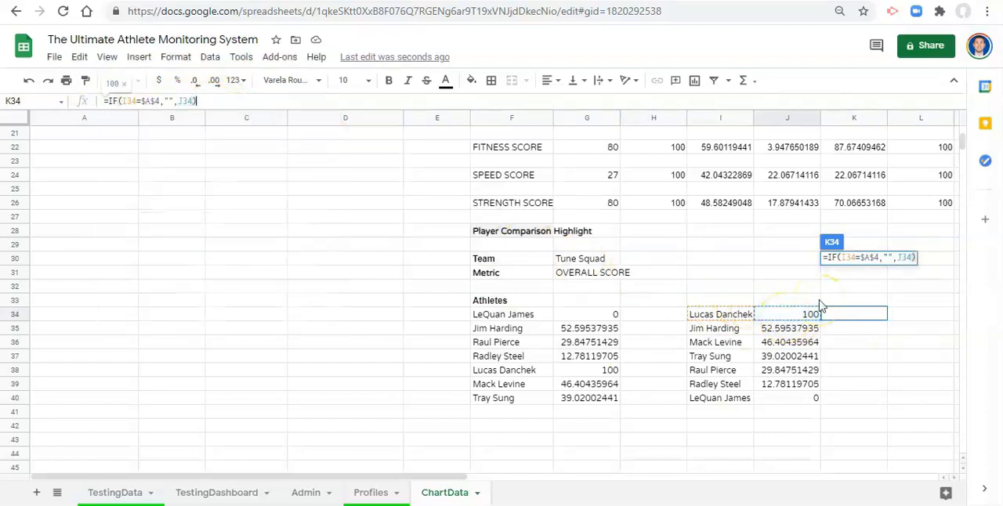
pyautogui.press('Return')
pyautogui.press('Up')
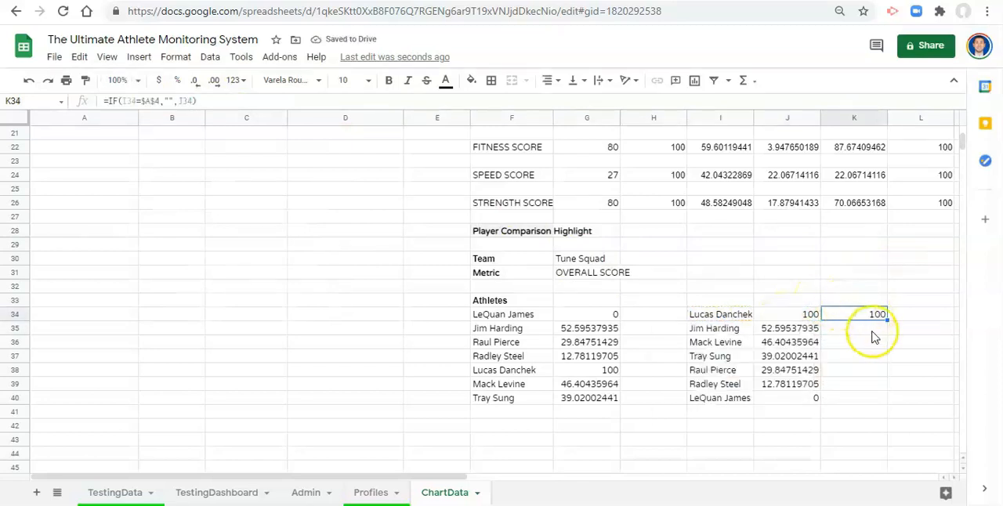
# - Wrap the K34 formula in IFERROR with "" as the error value and commit it
pyautogui.click(112, 100)
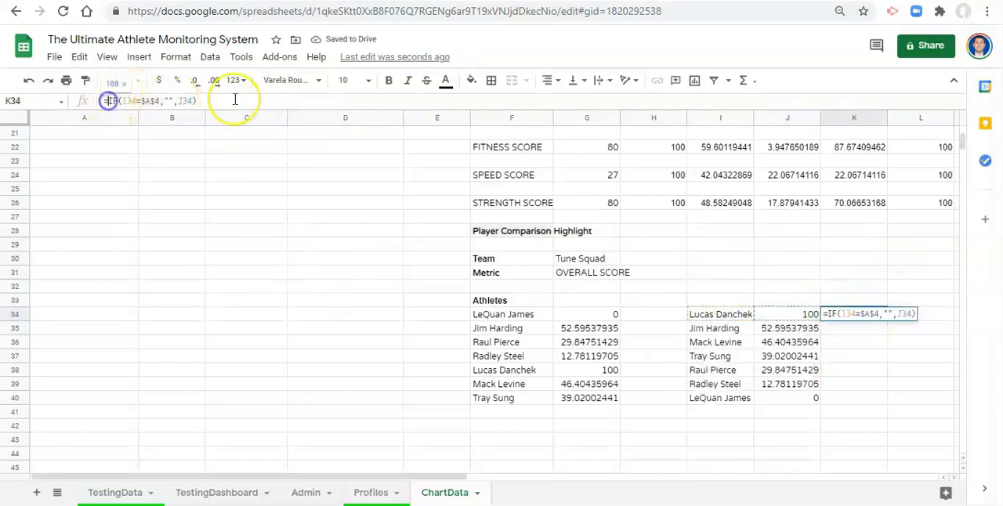
pyautogui.write('IFERROR(')
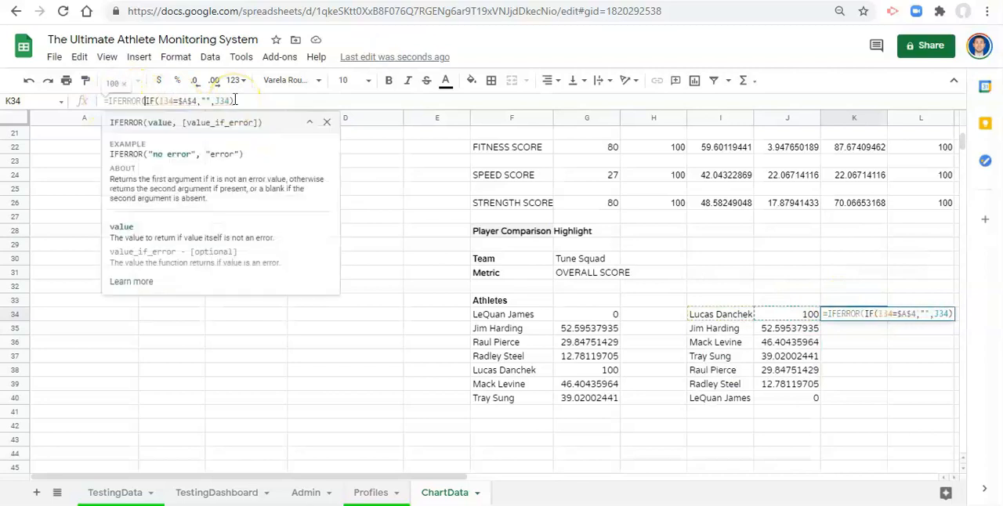
pyautogui.moveTo(146, 100); pyautogui.dragTo(192, 100)
pyautogui.click(249, 100)
pyautogui.write(',')
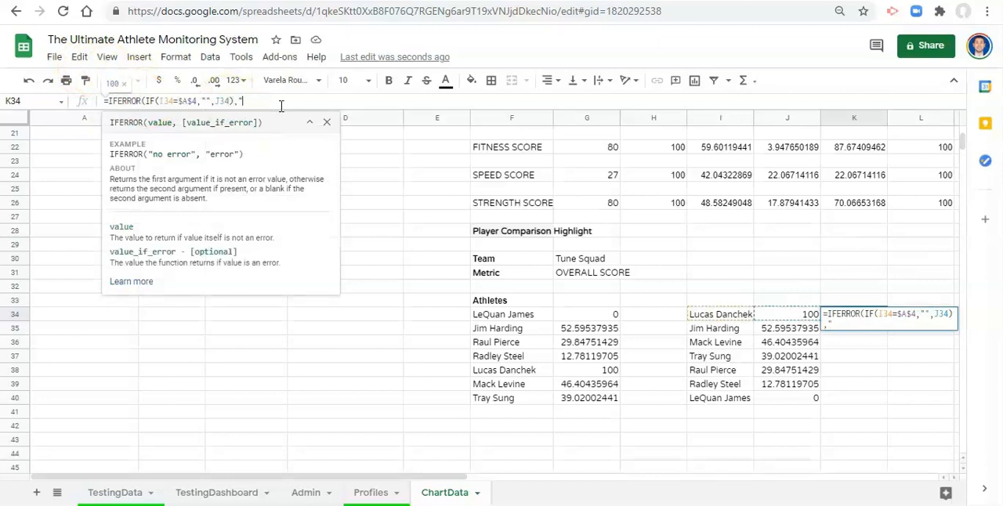
pyautogui.write('"")')
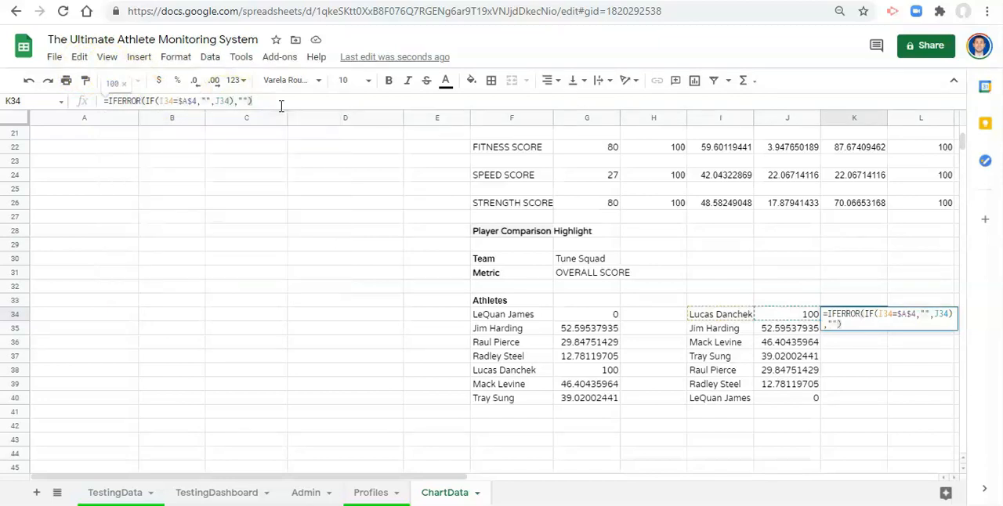
pyautogui.press('Return')
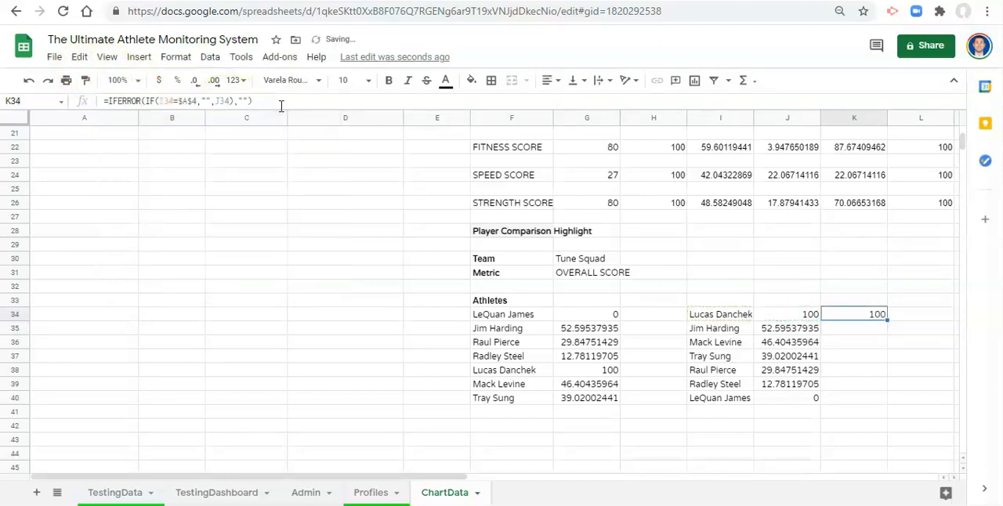
# - Fill the K34 formula down column K through row 1000 and return to the athlete rows
pyautogui.hotkey('ctrl', 'shift', 'Down')
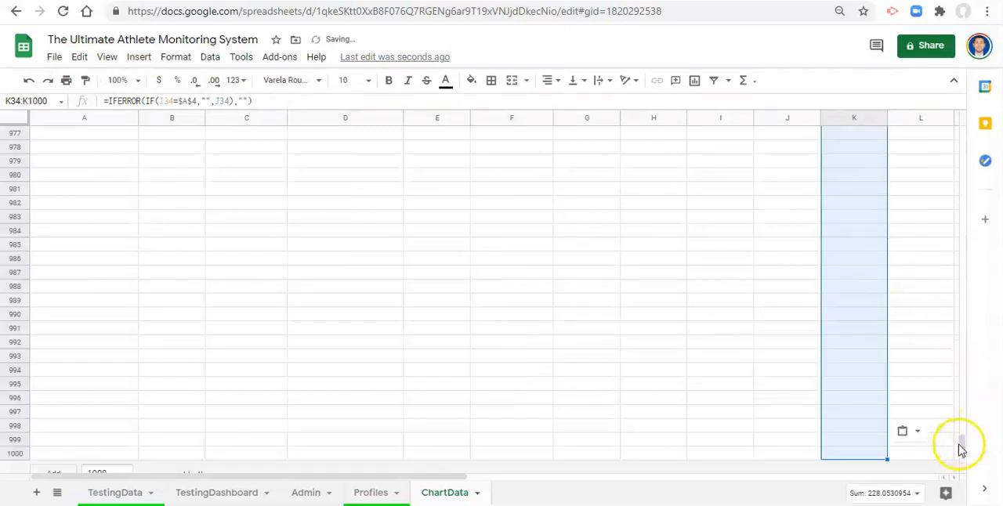
pyautogui.moveTo(963, 443); pyautogui.dragTo(964, 147)
pyautogui.click(852, 232)
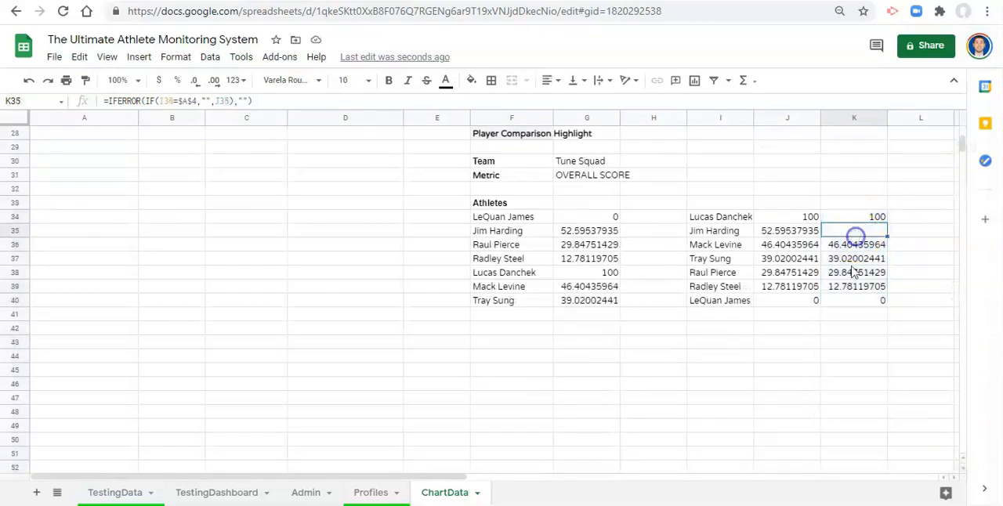
# - Check the filled column K values against the sorted athletes, especially the selected player's row
pyautogui.scroll(1, 843, 294)
pyautogui.click(847, 320)
pyautogui.click(850, 245)
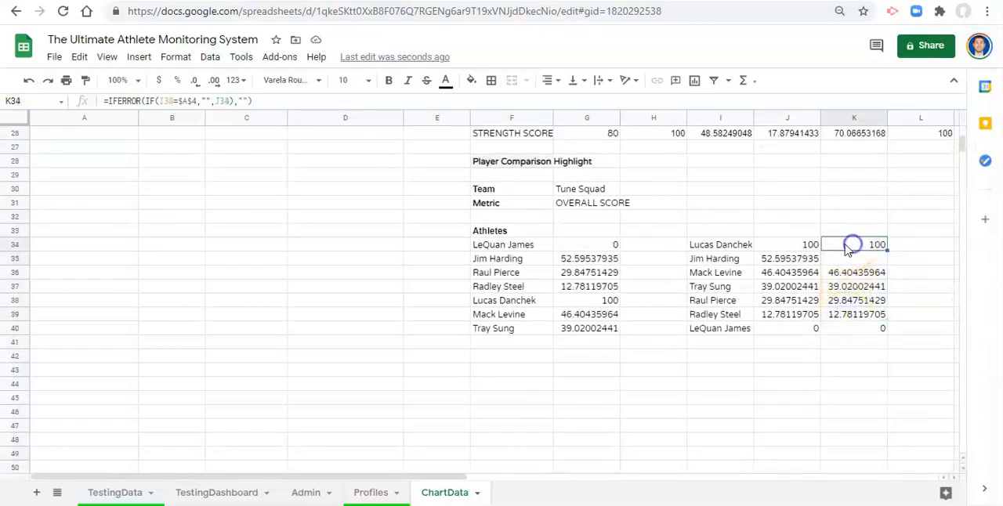
pyautogui.click(707, 266)
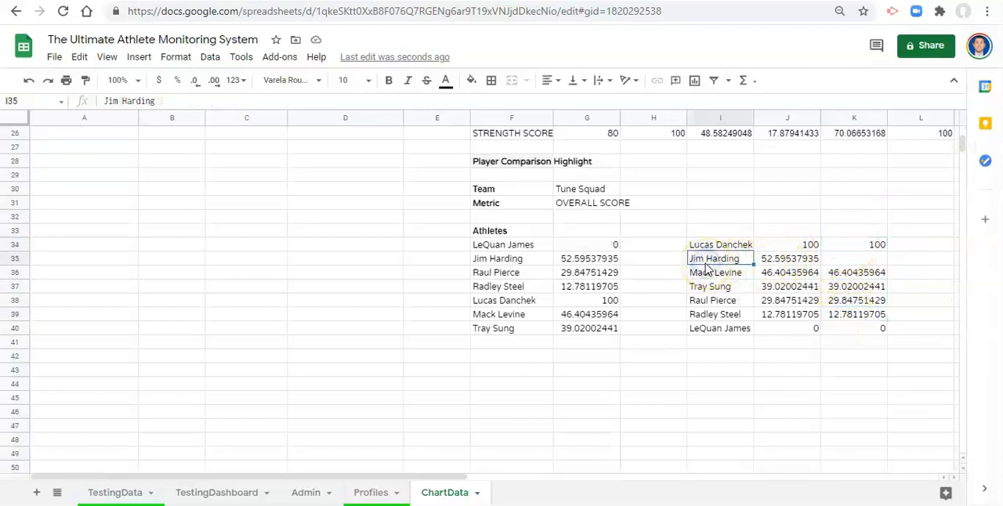
pyautogui.click(856, 261)
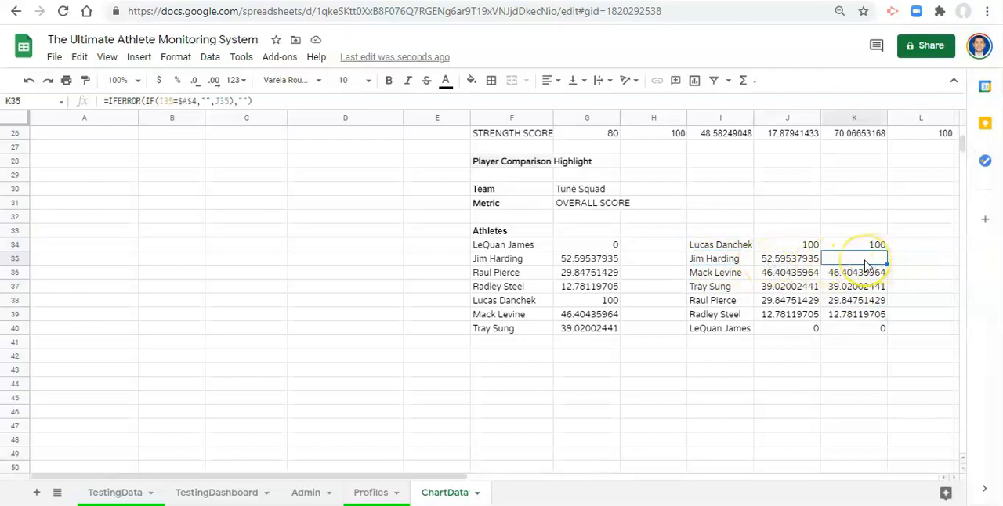
pyautogui.click(899, 265)
pyautogui.moveTo(913, 279); pyautogui.dragTo(674, 287)
pyautogui.click(547, 247)
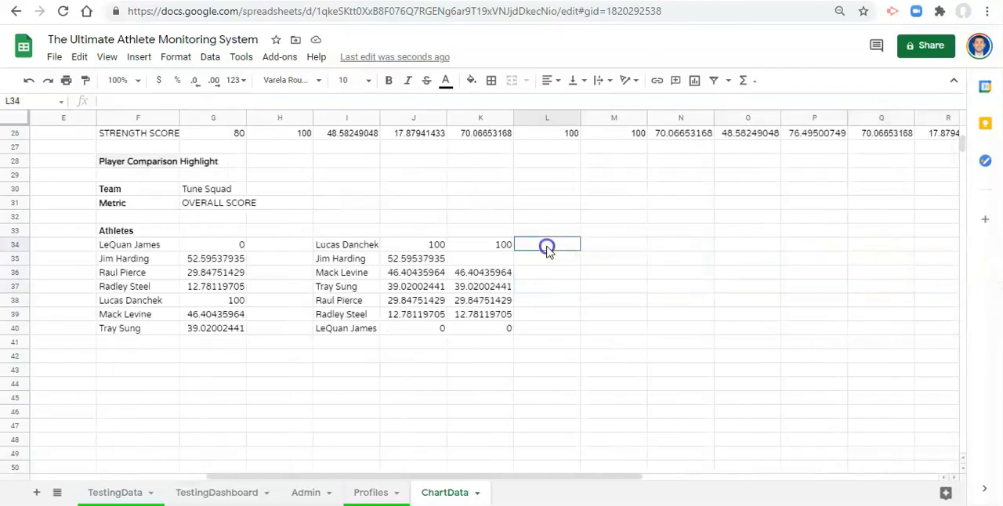
# - Add the bold headers "Player Values" in K33 and "Highlight" in L33
pyautogui.click(481, 230)
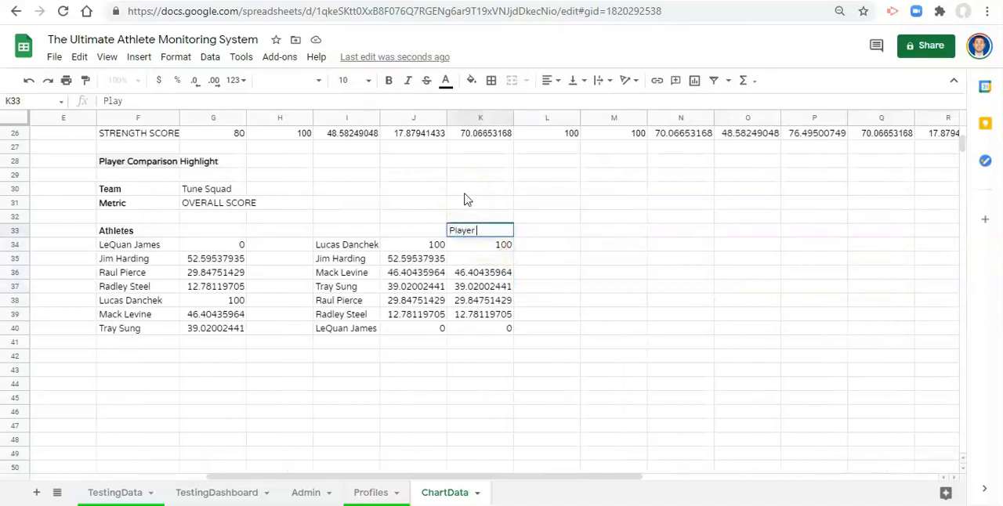
pyautogui.press('Tab')
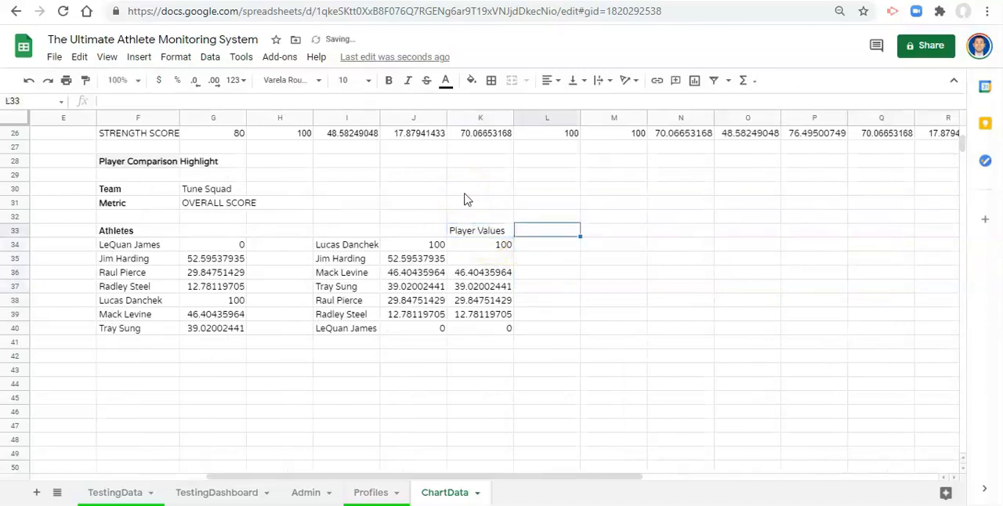
pyautogui.write('Highlight')
pyautogui.press('Return')
pyautogui.press('Up')
pyautogui.hotkey('shift', 'Right')
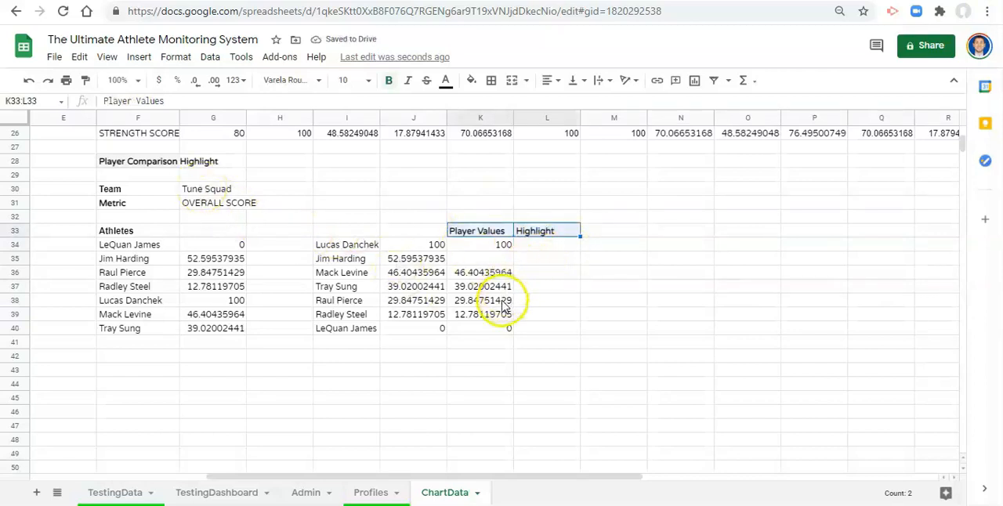
# - Start an IF formula in L34 that tests whether I34 equals the selected player in $A$4
pyautogui.click(542, 245)
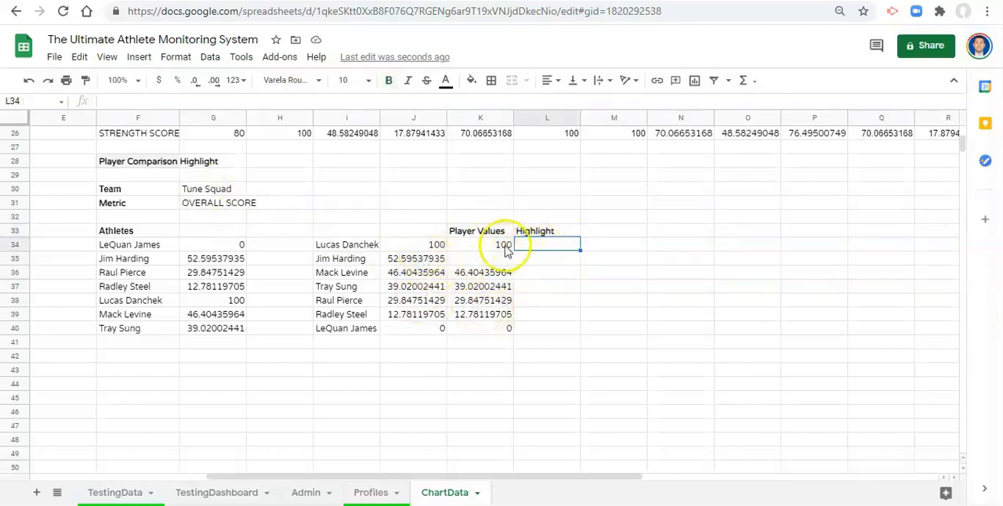
pyautogui.write('=if')
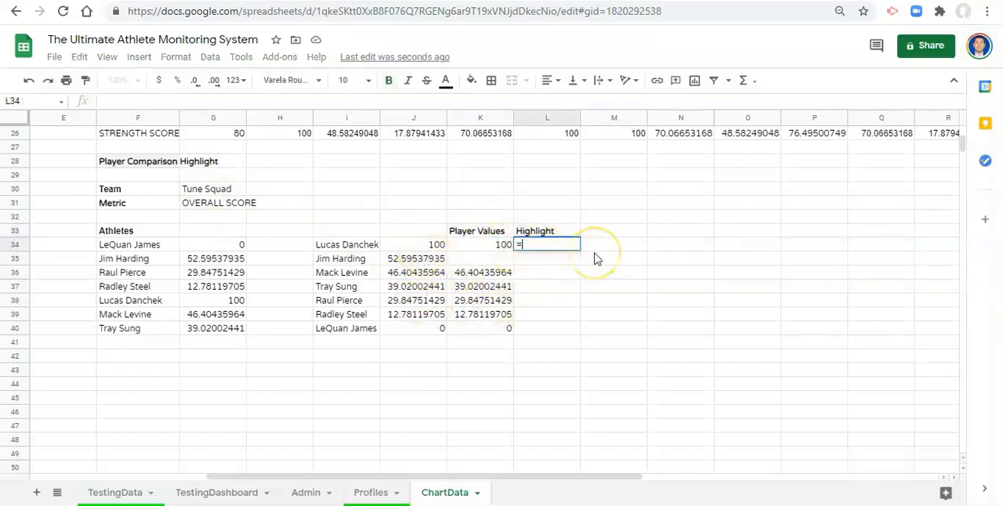
pyautogui.press('BackSpace')
pyautogui.press('BackSpace')
pyautogui.write('IF(')
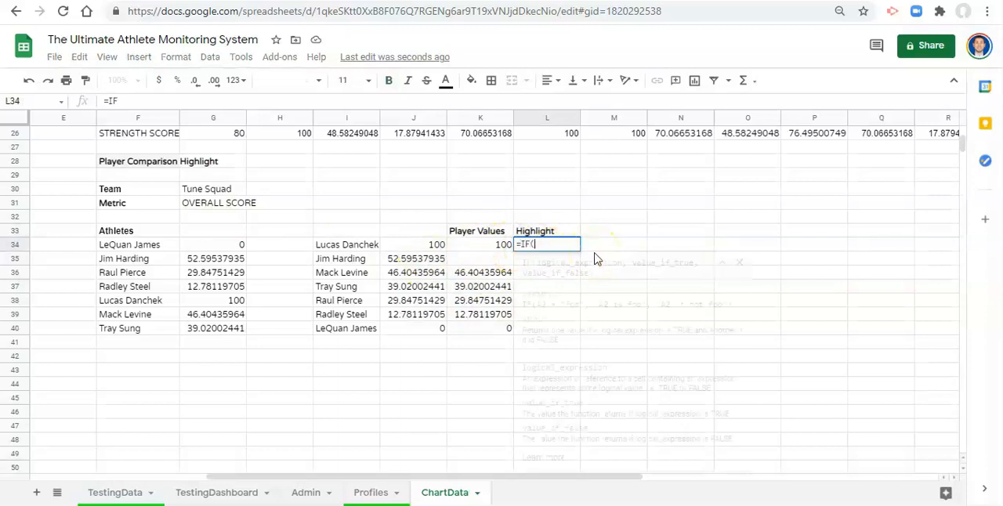
pyautogui.click(352, 245)
pyautogui.write('=')
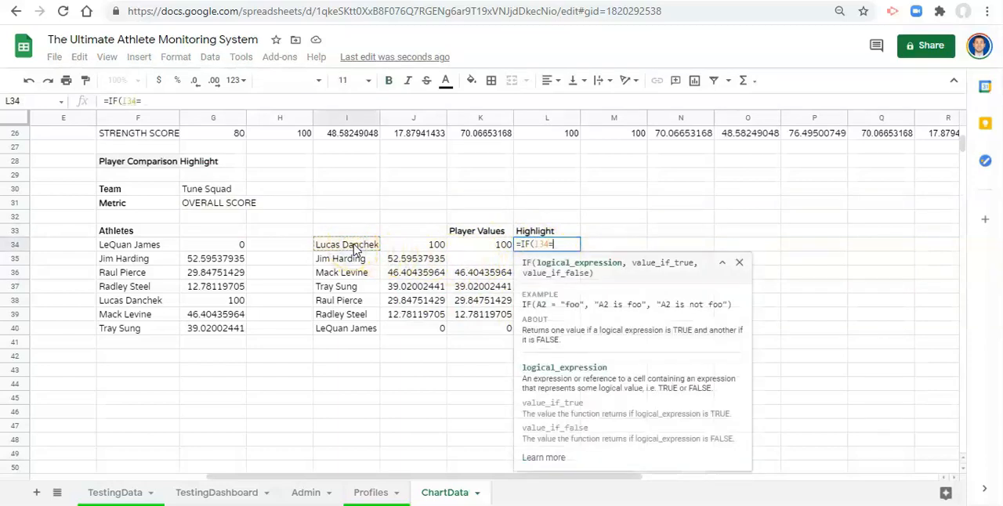
pyautogui.scroll(10, 306, 259)
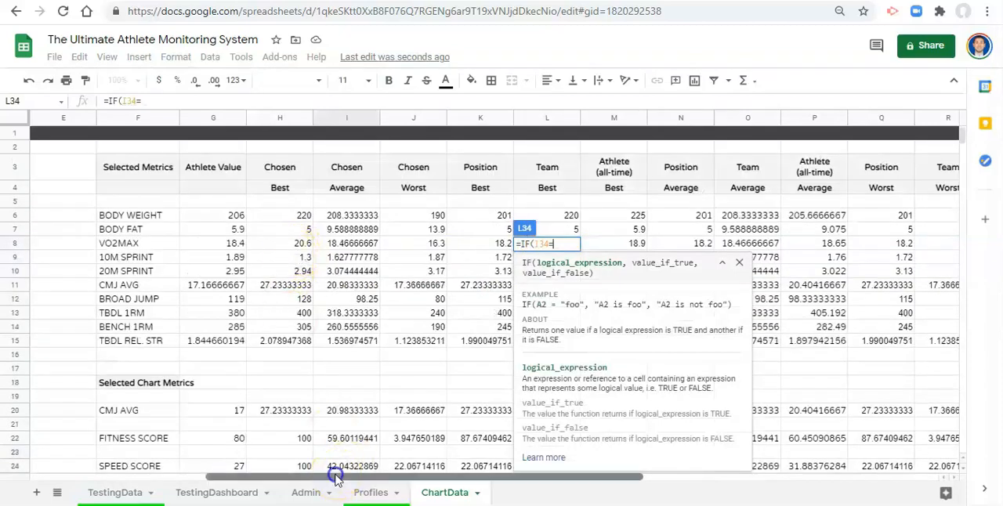
pyautogui.moveTo(273, 475); pyautogui.dragTo(203, 465)
pyautogui.click(98, 189)
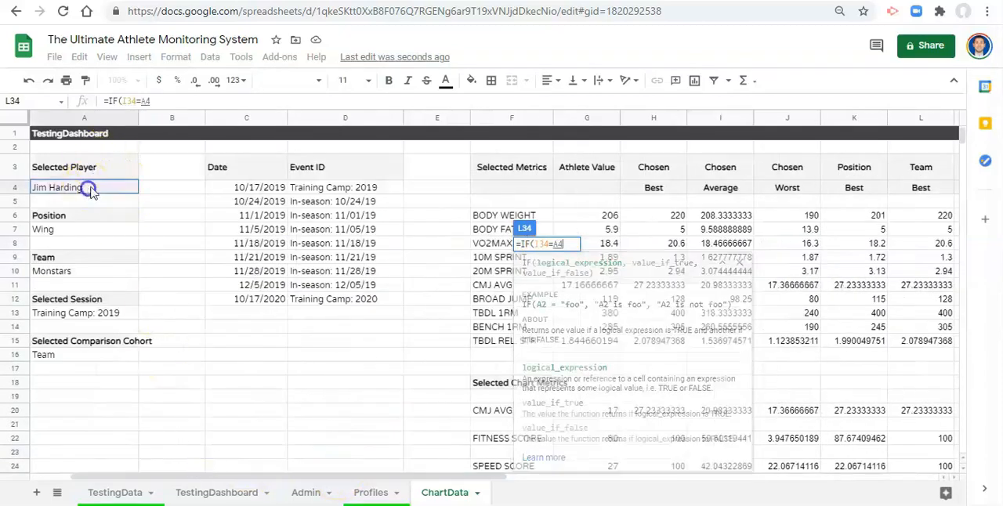
pyautogui.click(141, 102)
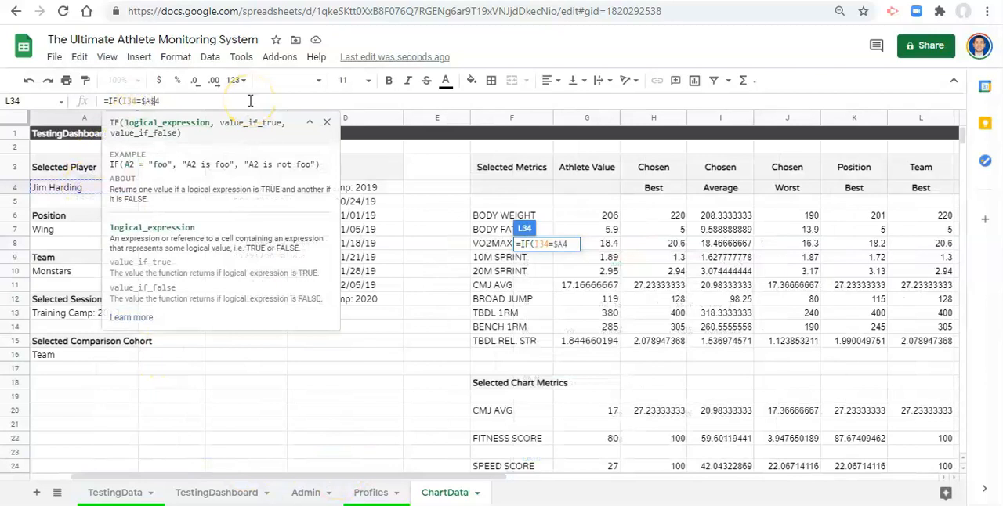
pyautogui.write(',')
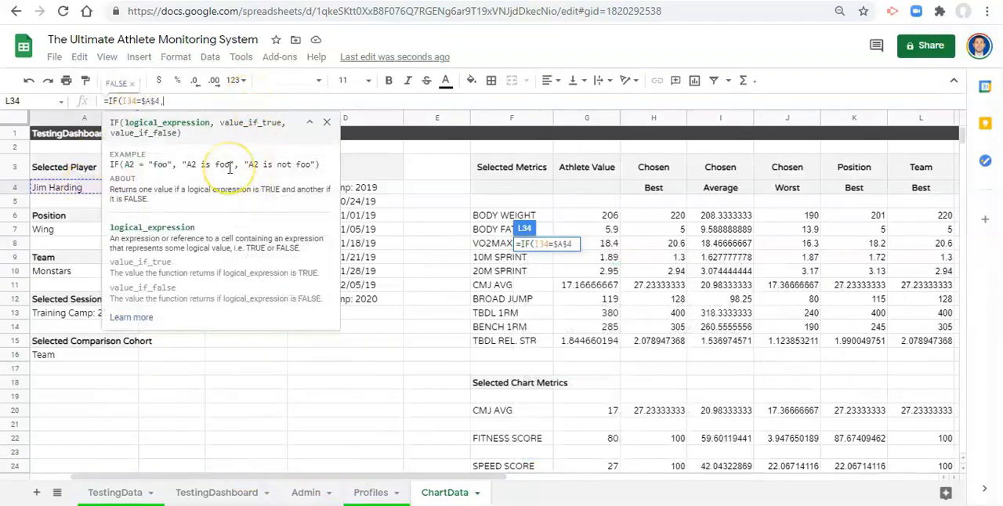
# - Complete the L34 IF formula with J34 as the true value and "" as the false value, and commit it
pyautogui.scroll(-3, 572, 322)
pyautogui.scroll(-3, 583, 343)
pyautogui.scroll(1, 679, 410)
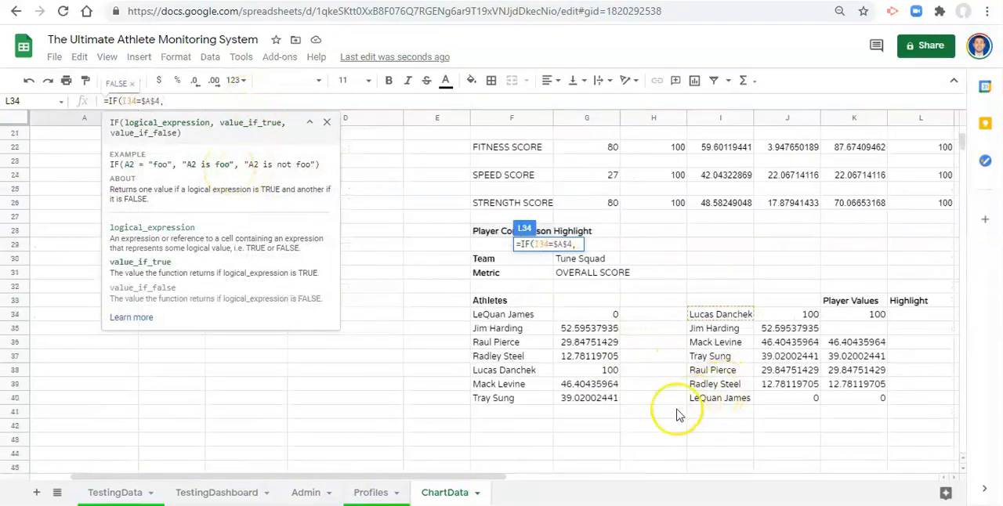
pyautogui.click(810, 315)
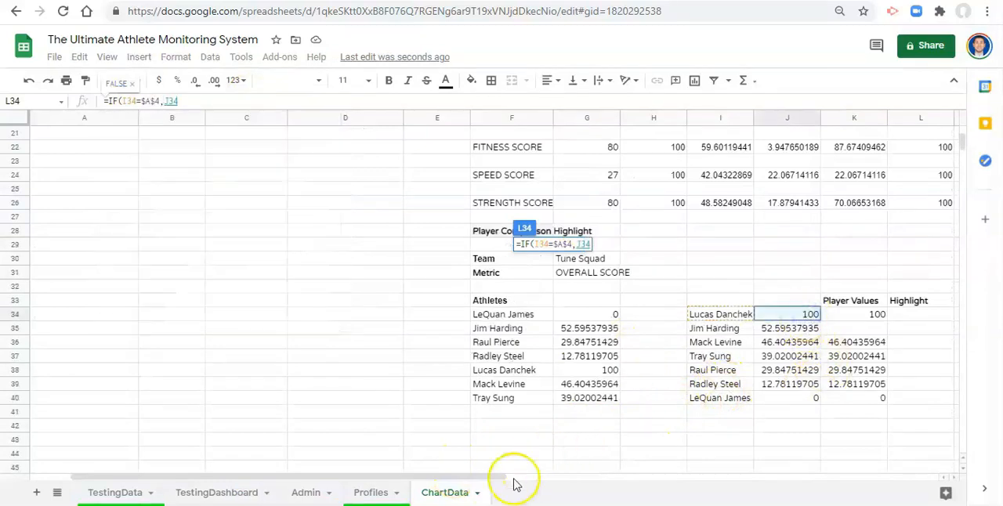
pyautogui.moveTo(480, 484); pyautogui.dragTo(588, 478)
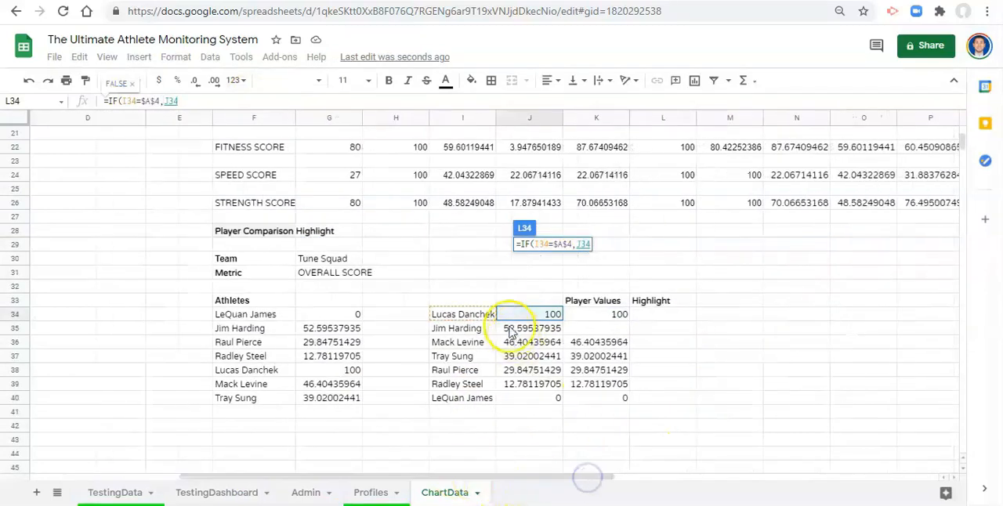
pyautogui.write(',')
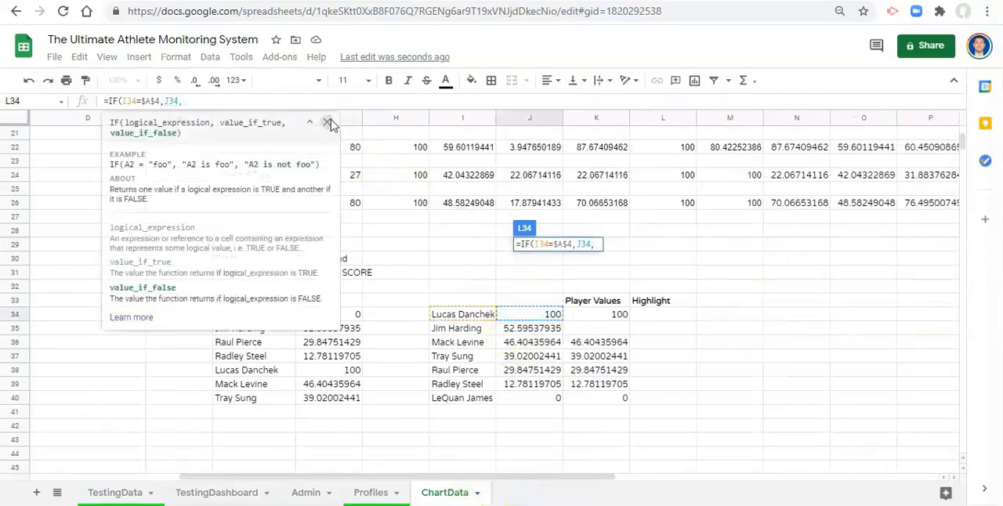
pyautogui.write('"")')
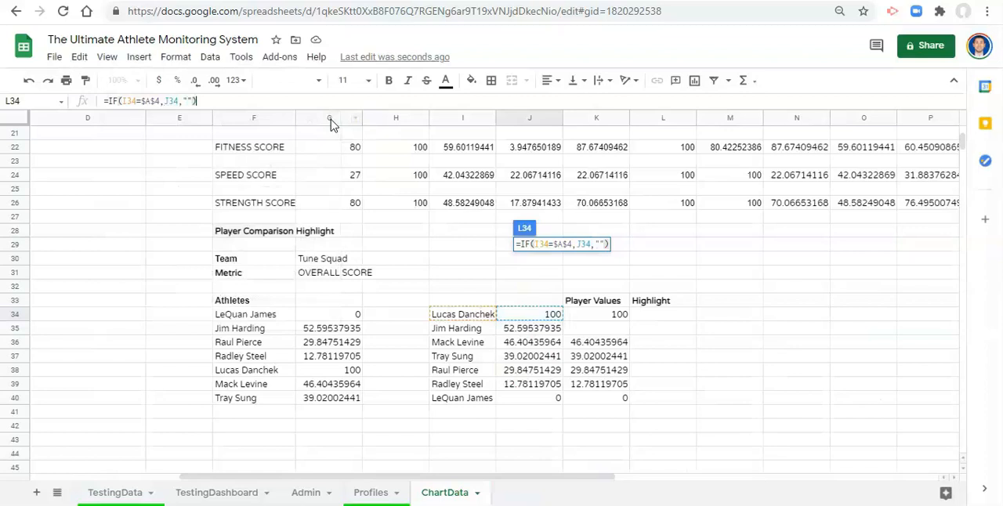
pyautogui.press('Return')
# - Wrap the L34 formula in IFERROR with "" as the error value and commit it
pyautogui.press('Up')
pyautogui.click(108, 100)
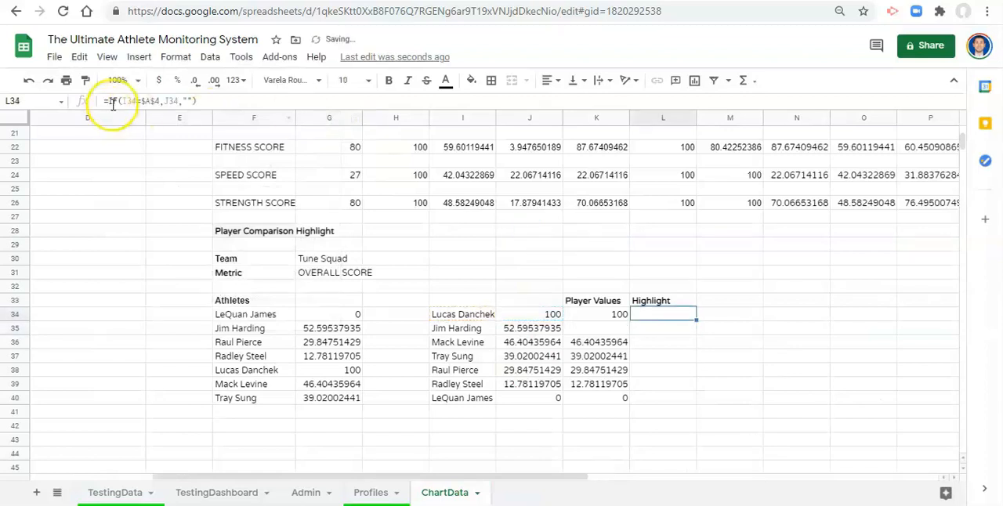
pyautogui.write('IFERROR(')
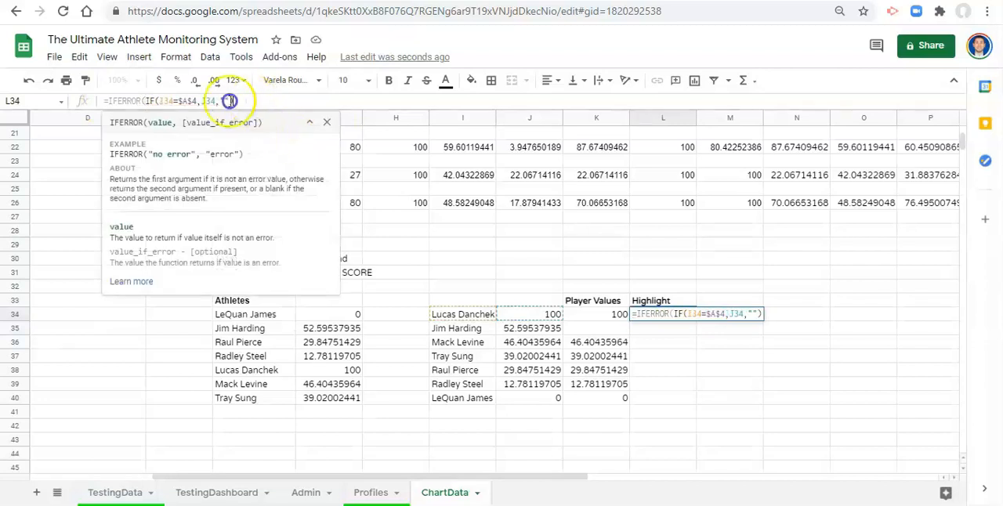
pyautogui.moveTo(229, 100); pyautogui.dragTo(151, 101)
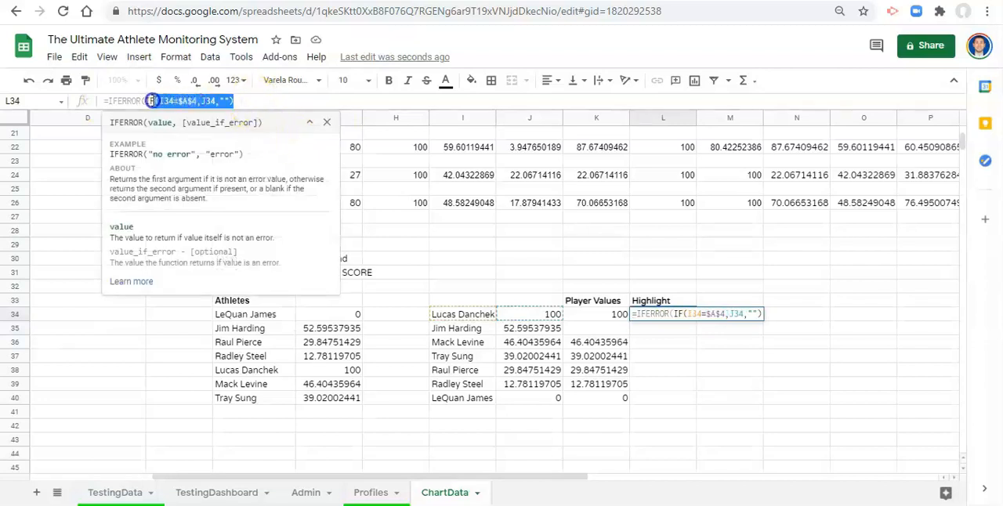
pyautogui.click(267, 101)
pyautogui.write(',"')
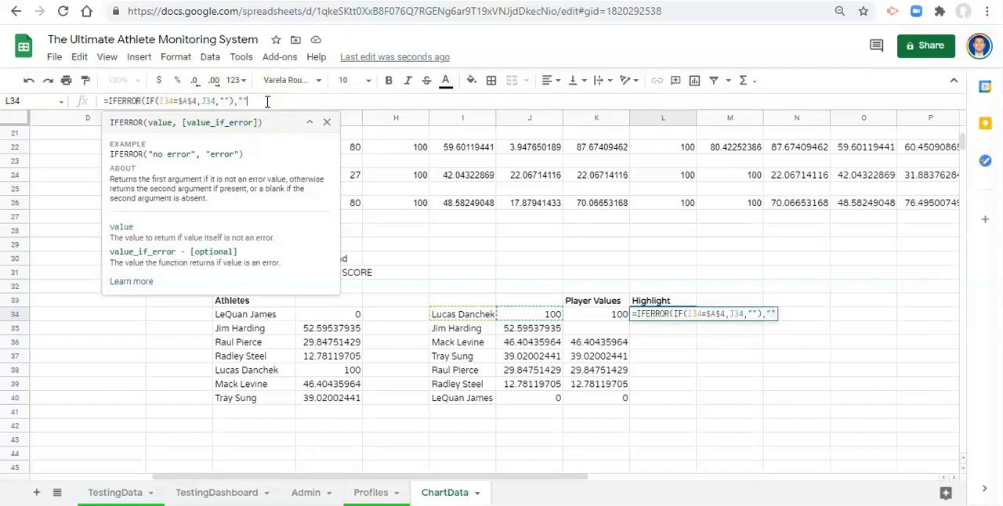
pyautogui.write('")')
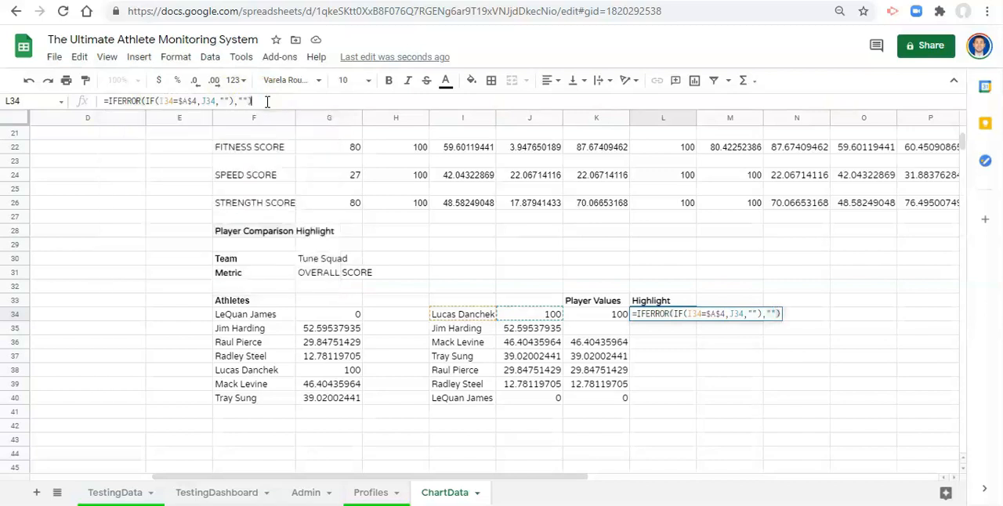
pyautogui.press('Return')
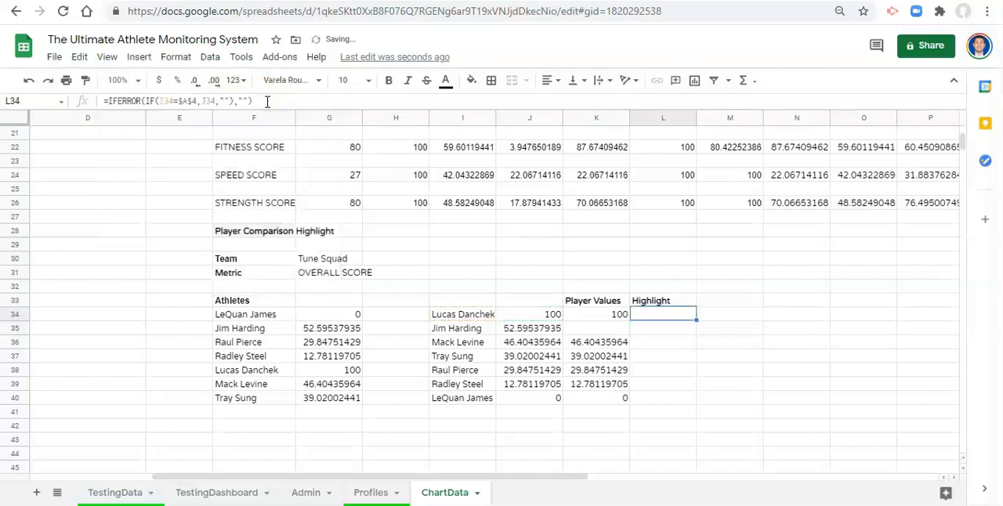
# - Fill the L34 formula down column L through row 1000 and check the selected player's row
pyautogui.hotkey('ctrl', 'shift', 'Down')
pyautogui.hotkey('ctrl', 'v')
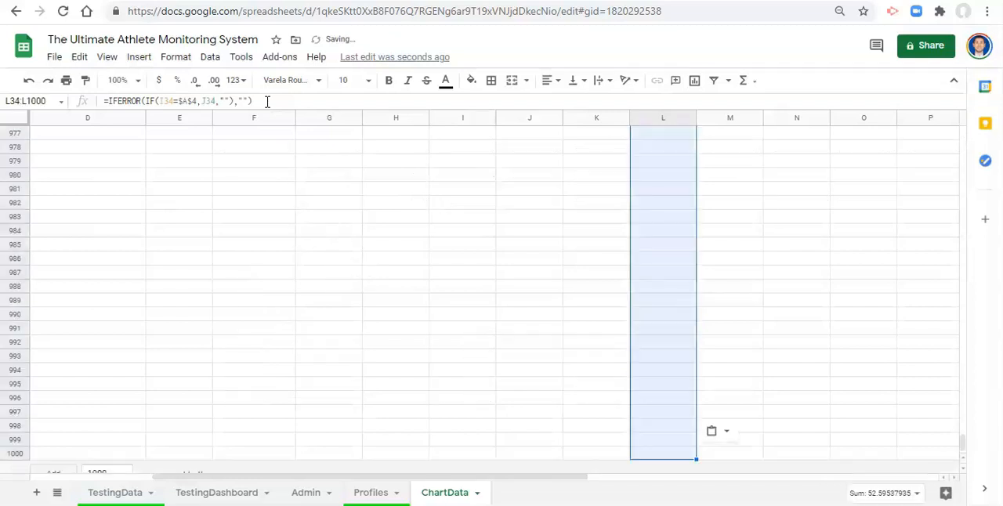
pyautogui.moveTo(963, 444); pyautogui.dragTo(970, 142)
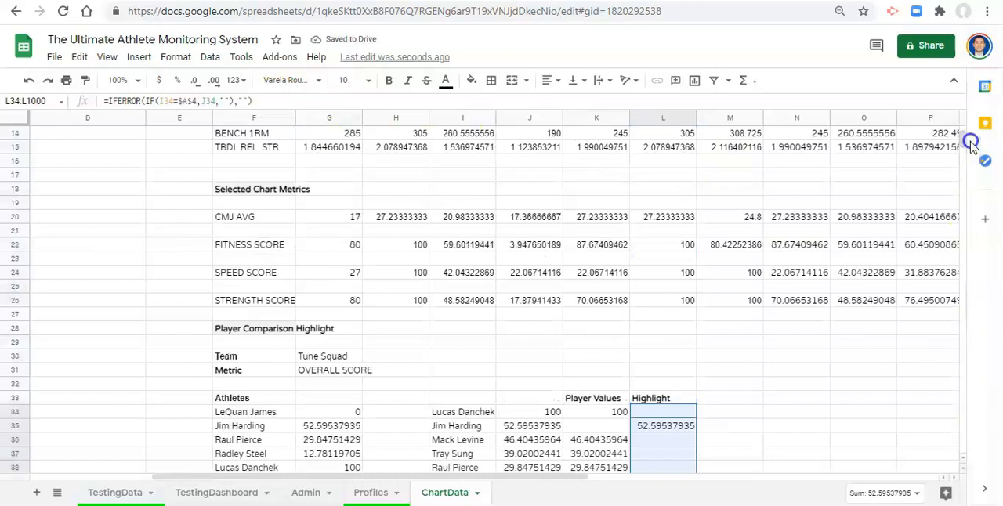
pyautogui.click(667, 373)
pyautogui.scroll(-1, 666, 373)
pyautogui.click(658, 357)
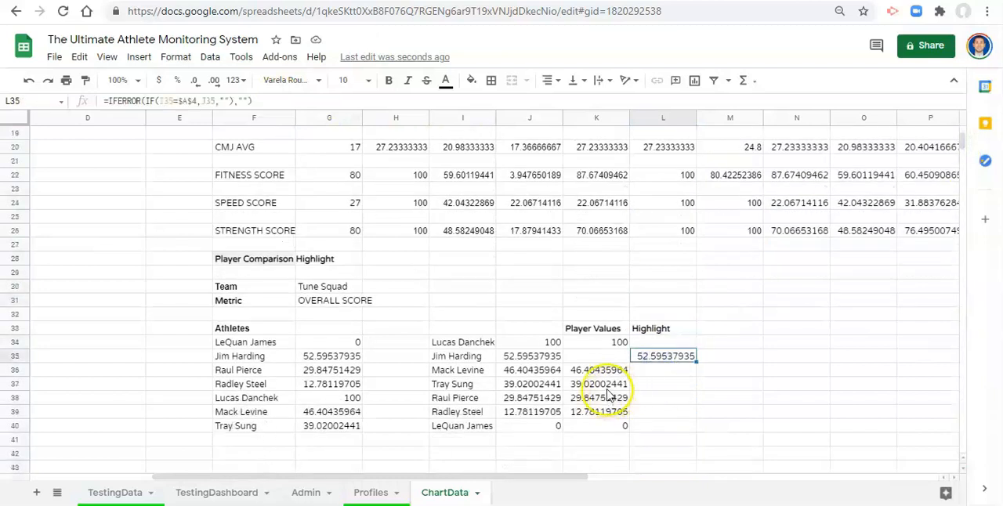
pyautogui.click(460, 359)
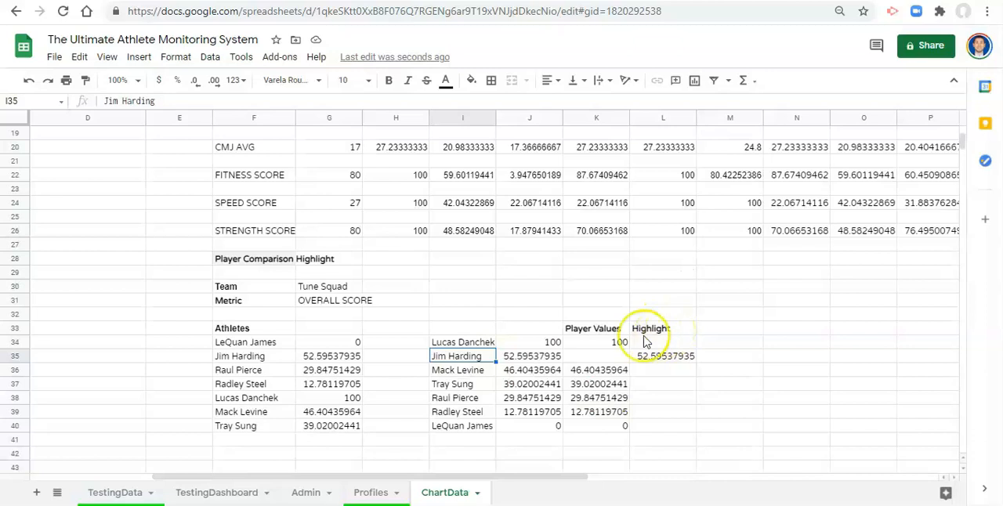
# - Insert a chart from the Player Values and Highlight columns, range K33:L1000, and close its editor
pyautogui.moveTo(594, 330); pyautogui.dragTo(681, 461)
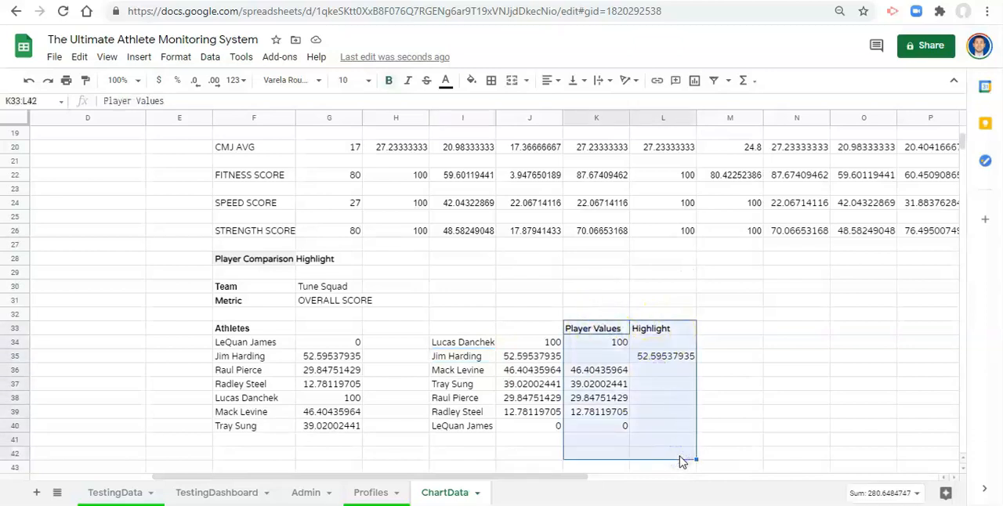
pyautogui.hotkey('ctrl', 'shift', 'Down')
pyautogui.click(139, 57)
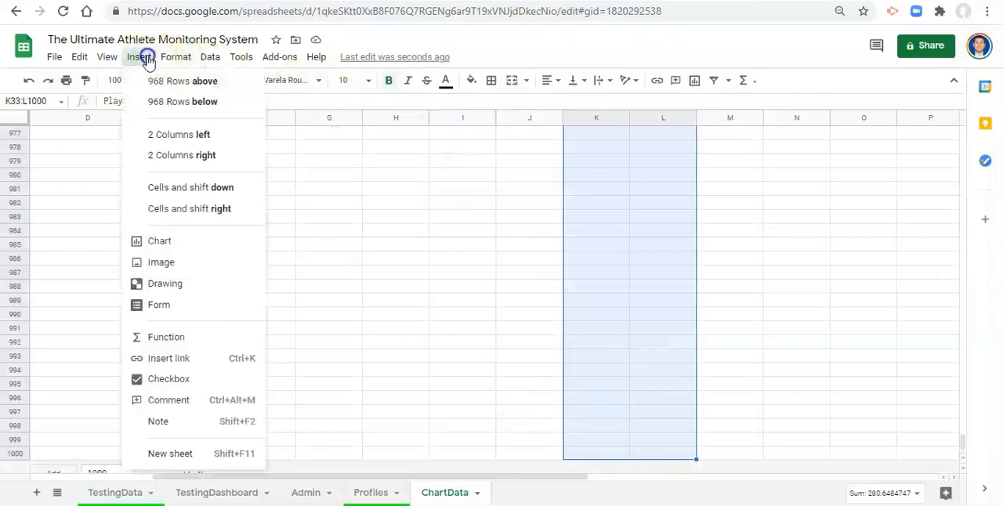
pyautogui.click(186, 242)
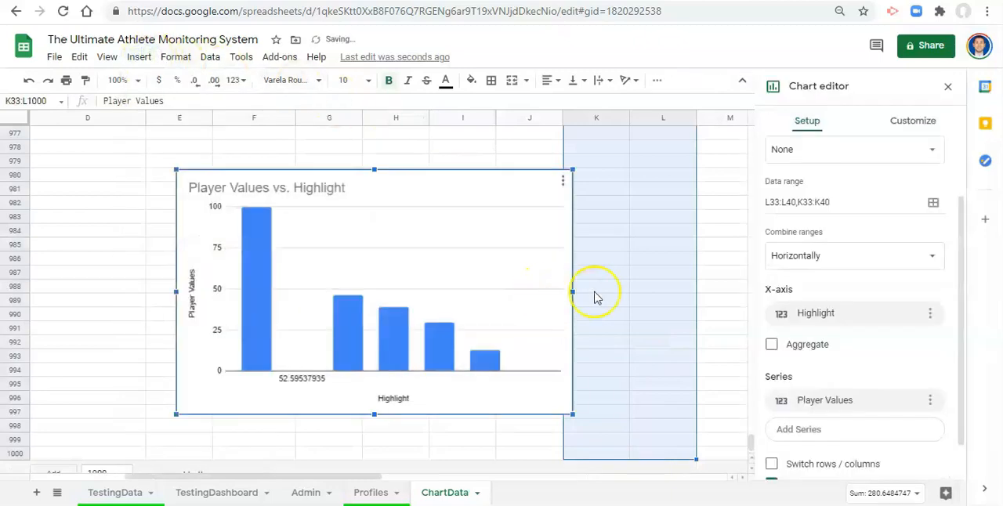
pyautogui.click(947, 86)
# - Cut the new chart from the end of the sheet and paste it at K44 below the athlete rows
pyautogui.moveTo(522, 266); pyautogui.dragTo(649, 180)
pyautogui.scroll(3, 713, 208)
pyautogui.moveTo(626, 343); pyautogui.dragTo(633, 196)
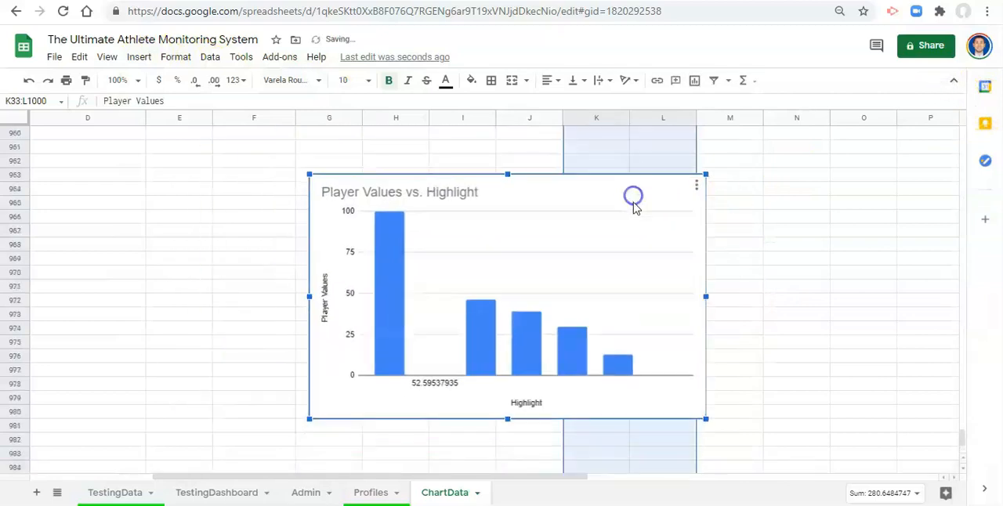
pyautogui.click(696, 185)
pyautogui.click(656, 289)
pyautogui.click(627, 225)
pyautogui.press('Delete')
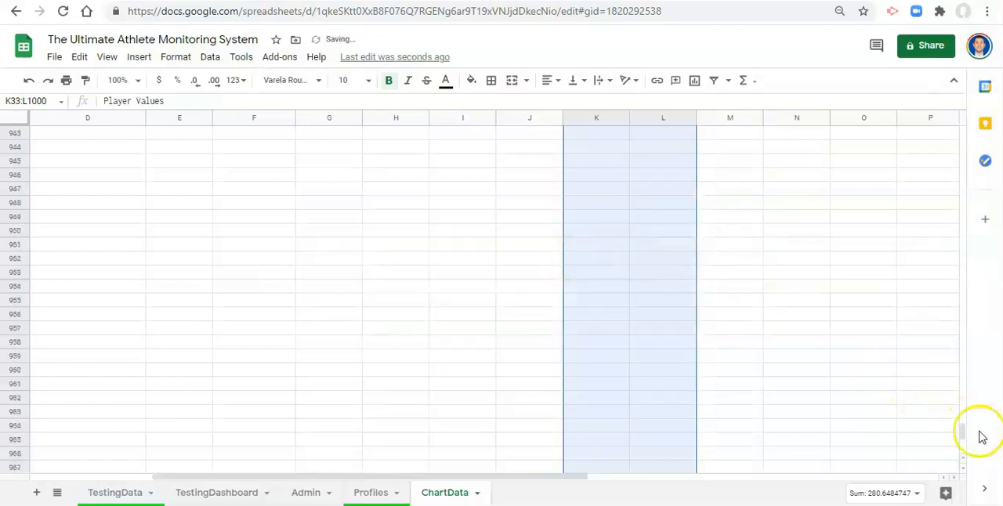
pyautogui.moveTo(964, 435); pyautogui.dragTo(954, 140)
pyautogui.scroll(-3, 611, 385)
pyautogui.click(615, 423)
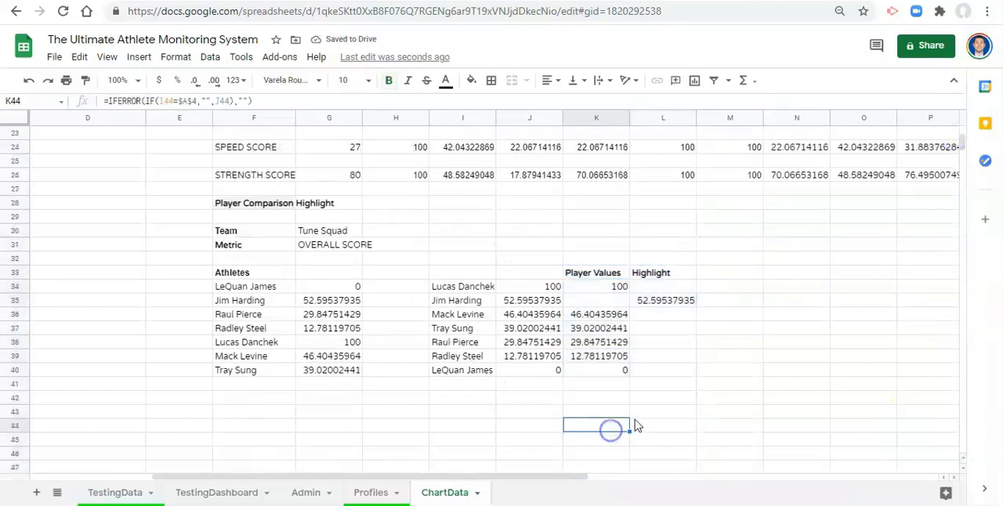
pyautogui.hotkey('ctrl', 'v')
# - Shrink the chart and place it just beneath the Player Values and Highlight columns, starting around row 41
pyautogui.moveTo(717, 313); pyautogui.dragTo(486, 266)
pyautogui.moveTo(853, 203); pyautogui.dragTo(649, 289)
pyautogui.moveTo(615, 349); pyautogui.dragTo(795, 324)
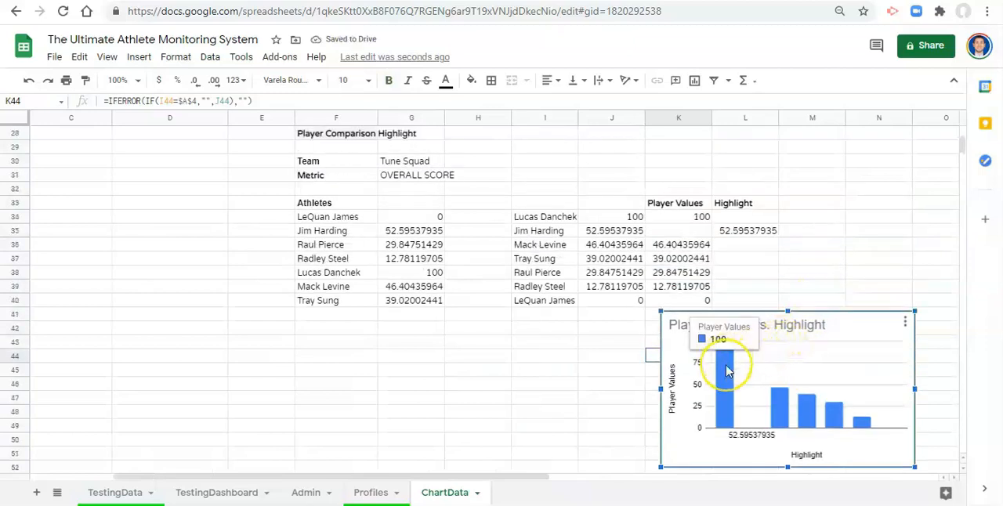
# - Add the bold header "Players" in I33 above the sorted athlete names
pyautogui.click(905, 322)
pyautogui.click(864, 342)
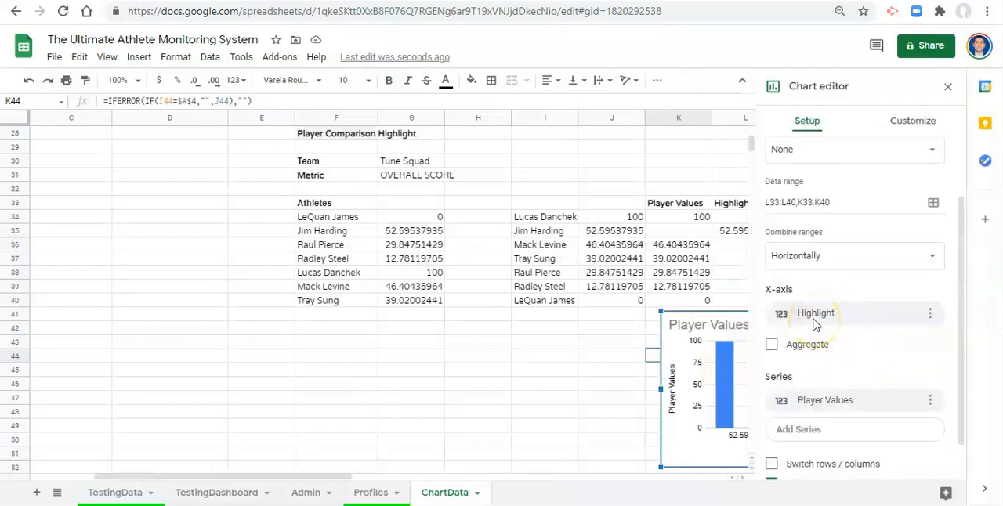
pyautogui.click(549, 206)
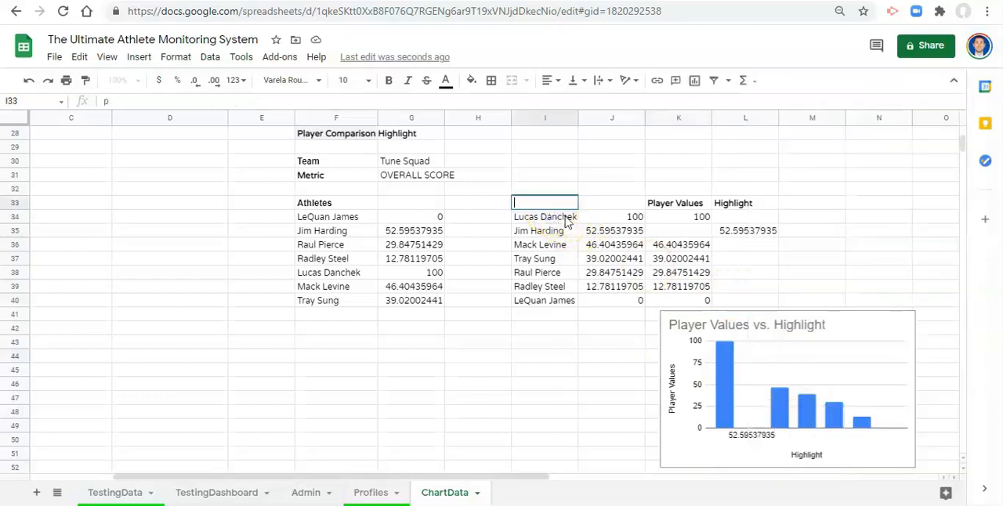
pyautogui.press('Escape')
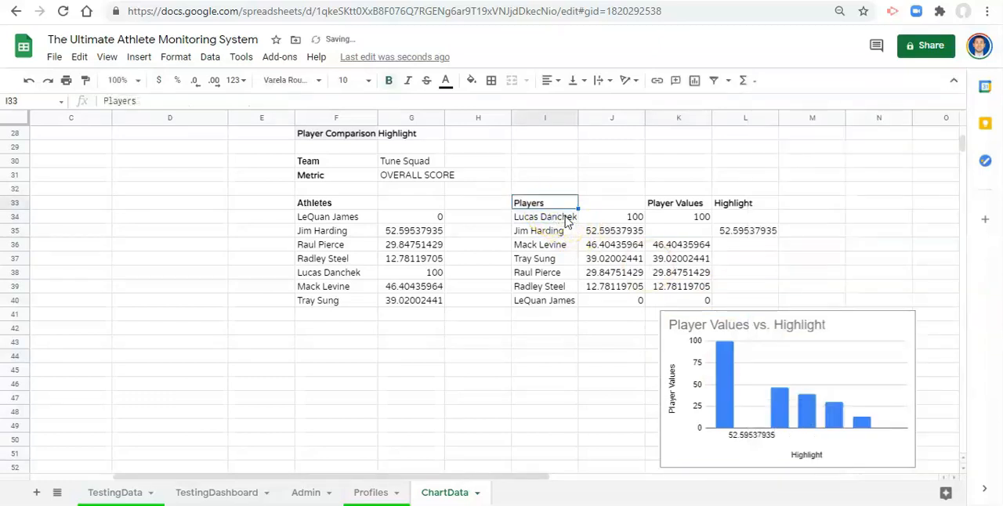
# - Edit the Player Values vs. Highlight chart and set its X-axis range to ChartData!I33:I, the Players column
pyautogui.click(902, 325)
pyautogui.click(906, 322)
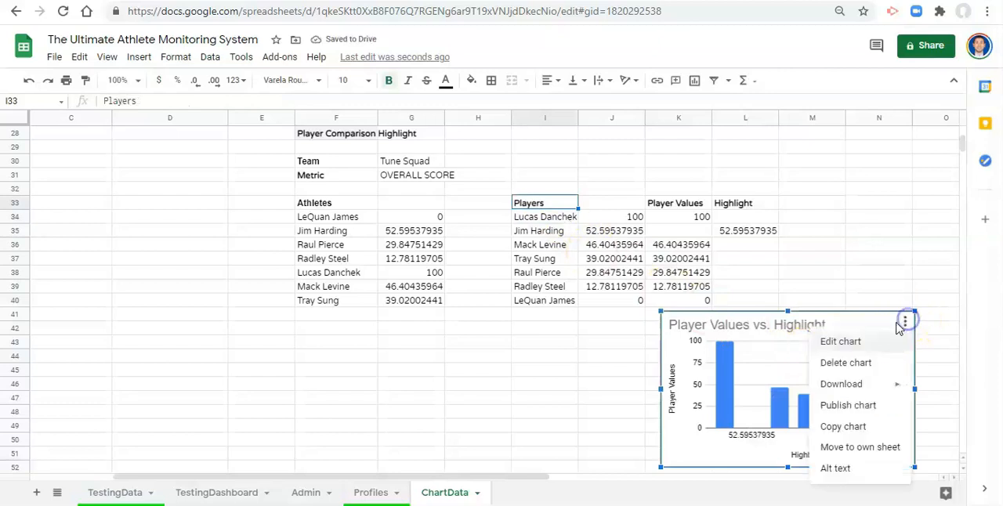
pyautogui.click(870, 342)
pyautogui.click(824, 314)
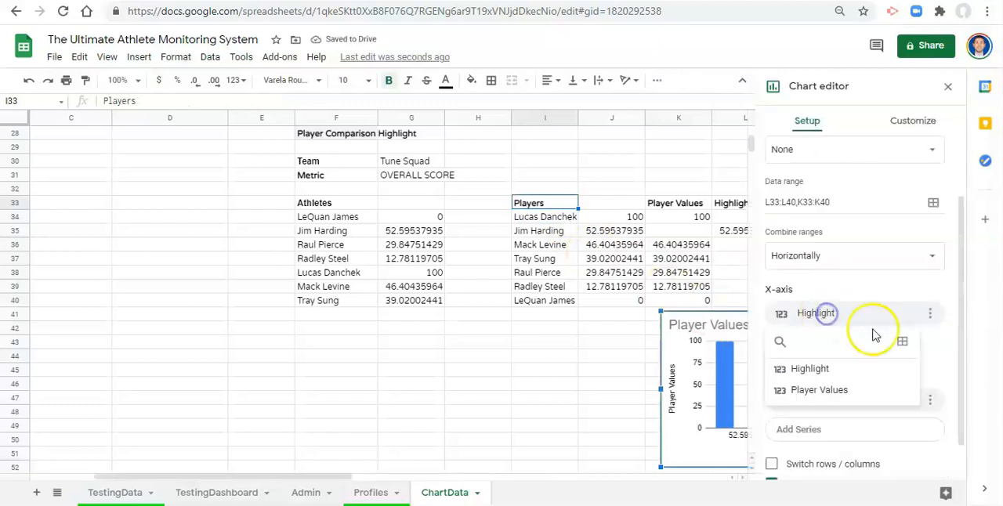
pyautogui.click(904, 341)
pyautogui.moveTo(470, 229); pyautogui.dragTo(218, 208)
pyautogui.moveTo(270, 237); pyautogui.dragTo(76, 239)
pyautogui.press('BackSpace')
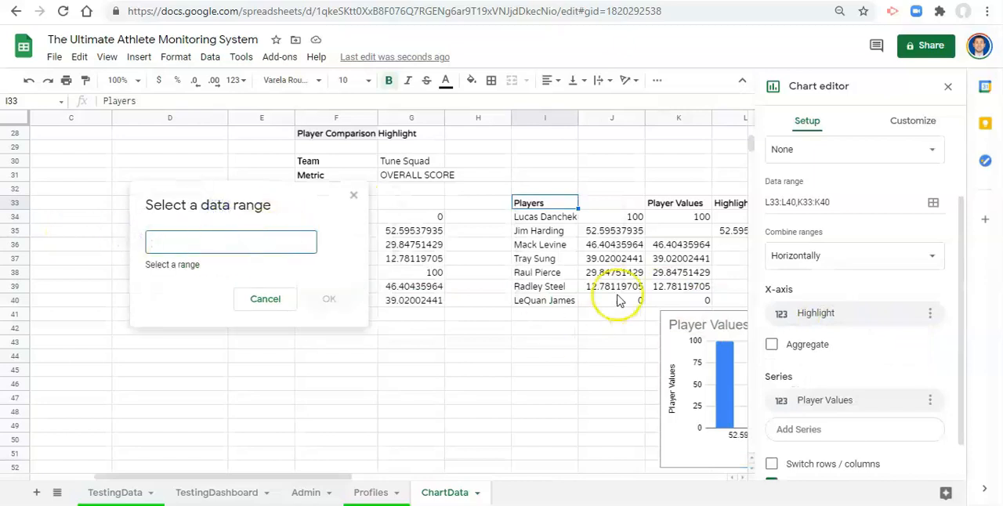
pyautogui.click(541, 208)
pyautogui.click(228, 243)
pyautogui.write(':i')
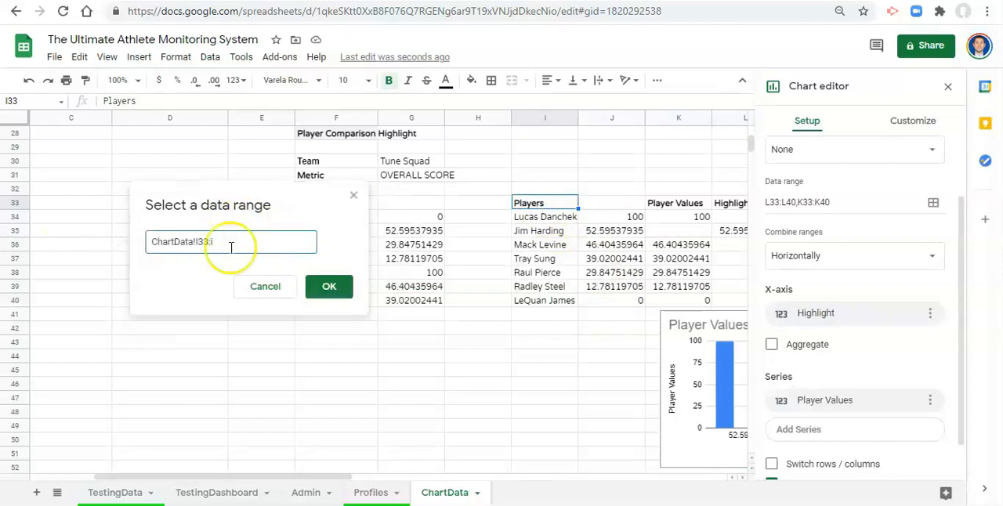
pyautogui.press('BackSpace')
pyautogui.write('I')
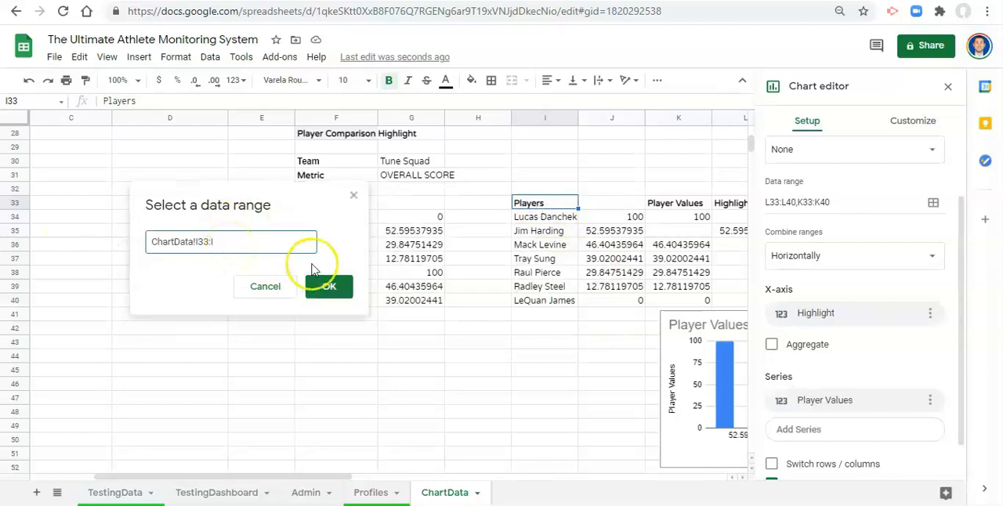
pyautogui.click(340, 288)
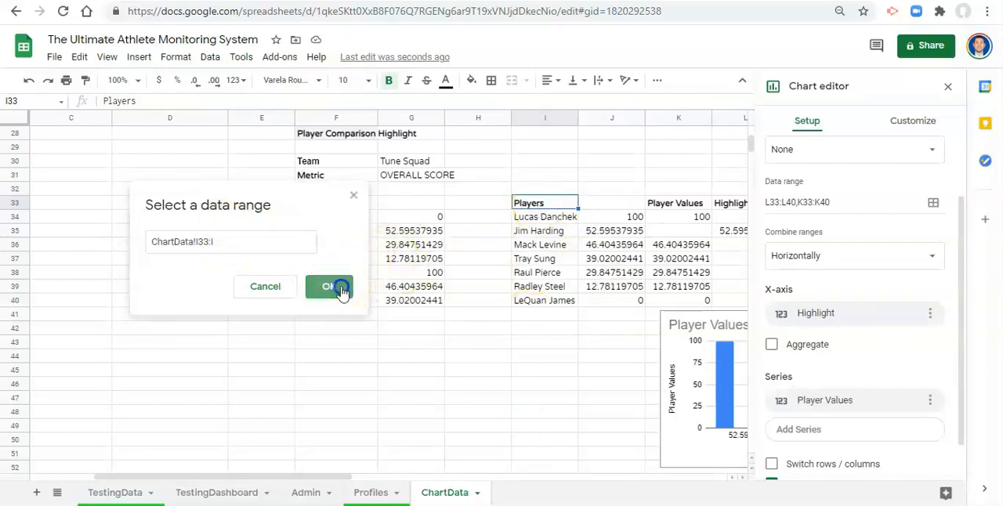
# - Extend the Player Values series range to K33:K and move the chart left to span about columns H to K below the athlete rows
pyautogui.moveTo(676, 357); pyautogui.dragTo(557, 365)
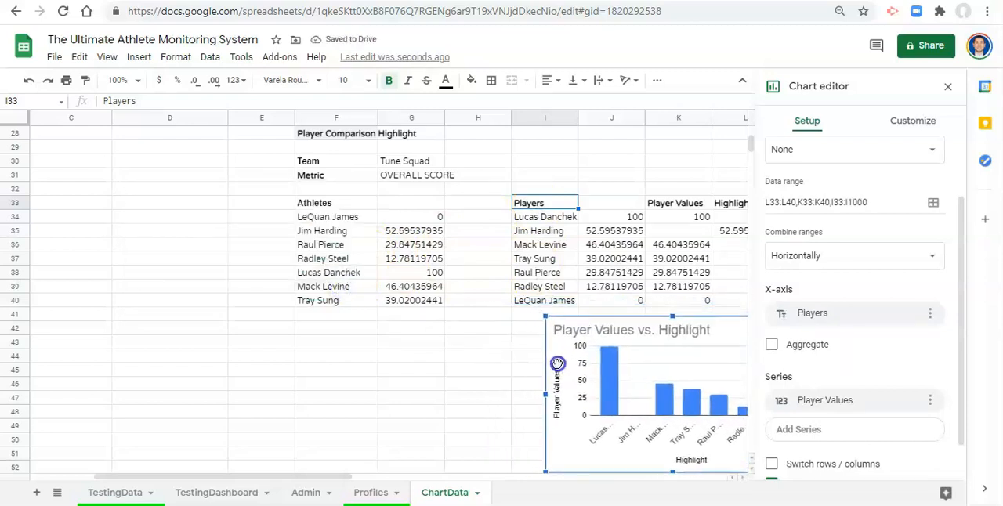
pyautogui.click(815, 406)
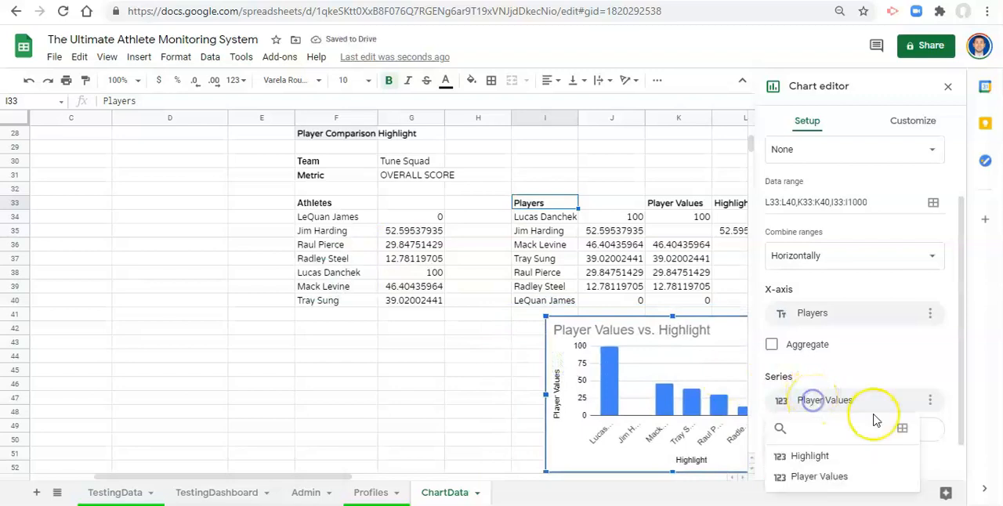
pyautogui.click(901, 428)
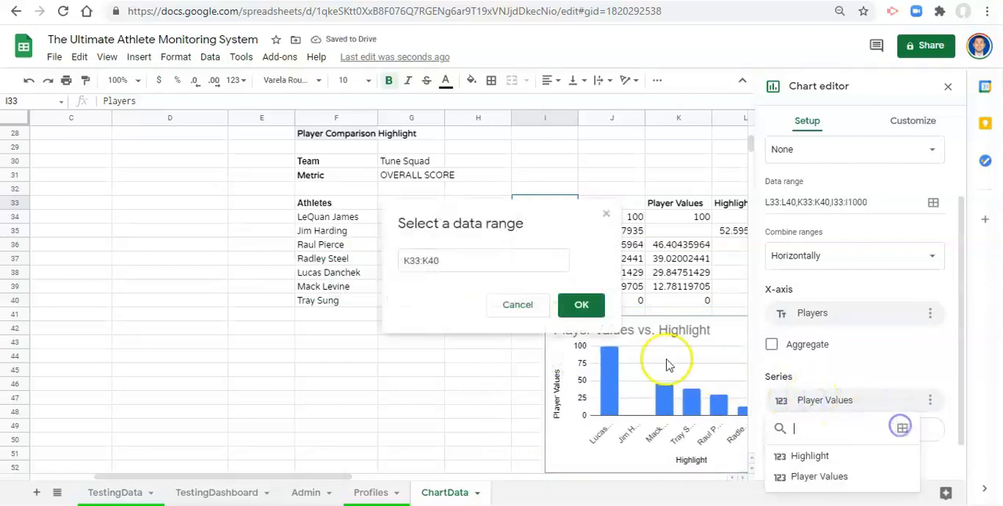
pyautogui.click(465, 261)
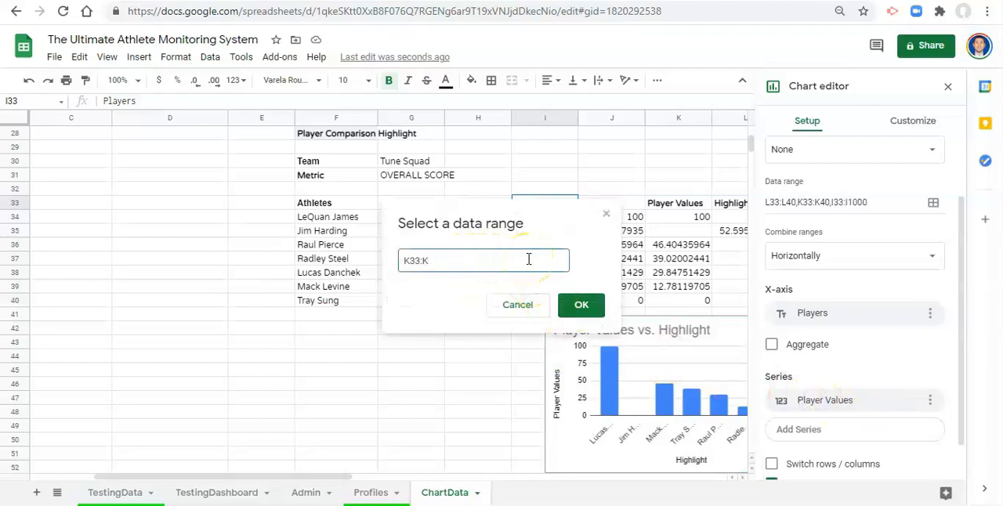
pyautogui.click(587, 309)
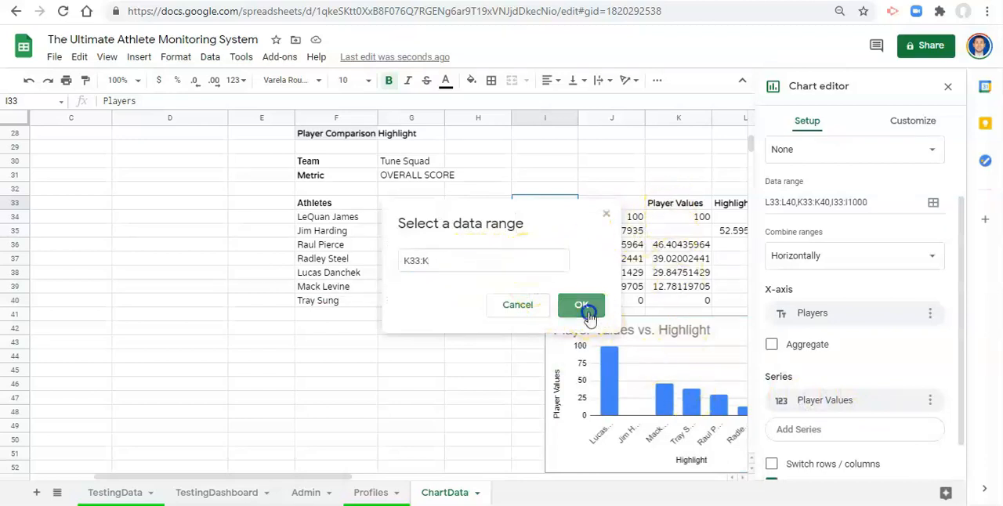
pyautogui.click(641, 347)
pyautogui.moveTo(666, 378); pyautogui.dragTo(554, 370)
pyautogui.click(638, 423)
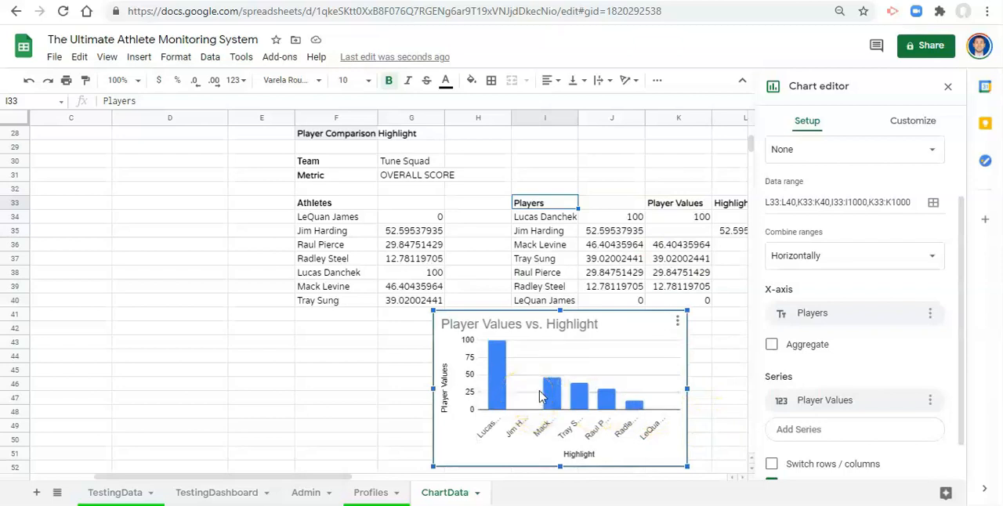
# - Add the Highlight column to the chart as a second series with the range ChartData!L33:L
pyautogui.click(810, 436)
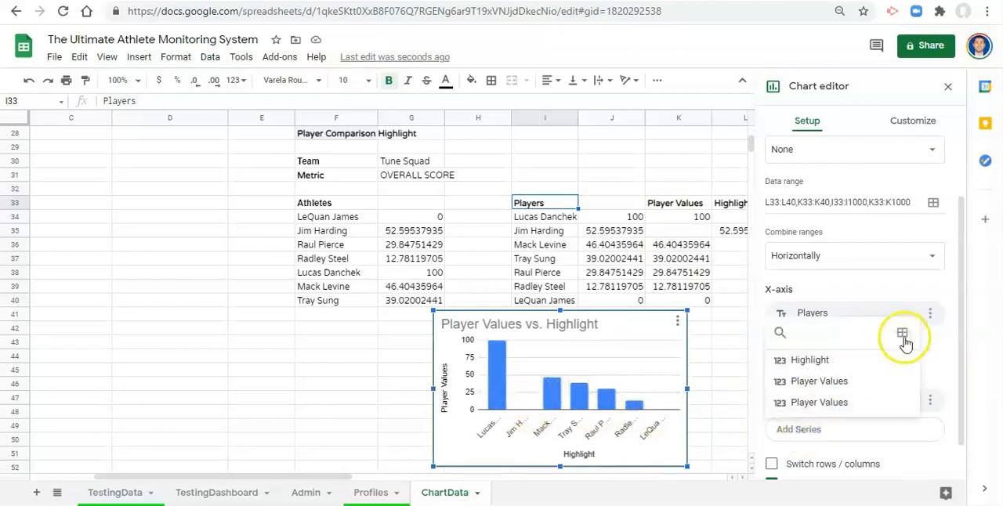
pyautogui.click(902, 333)
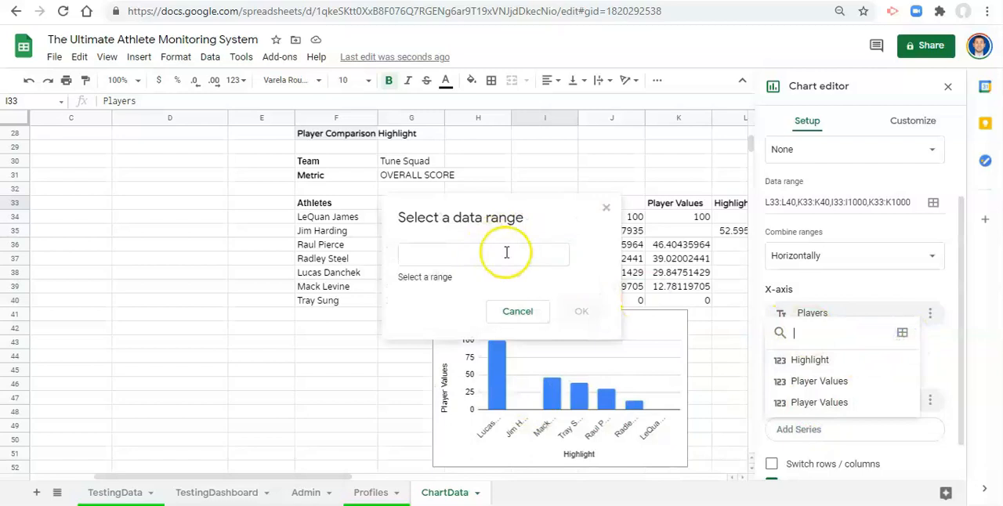
pyautogui.click(728, 206)
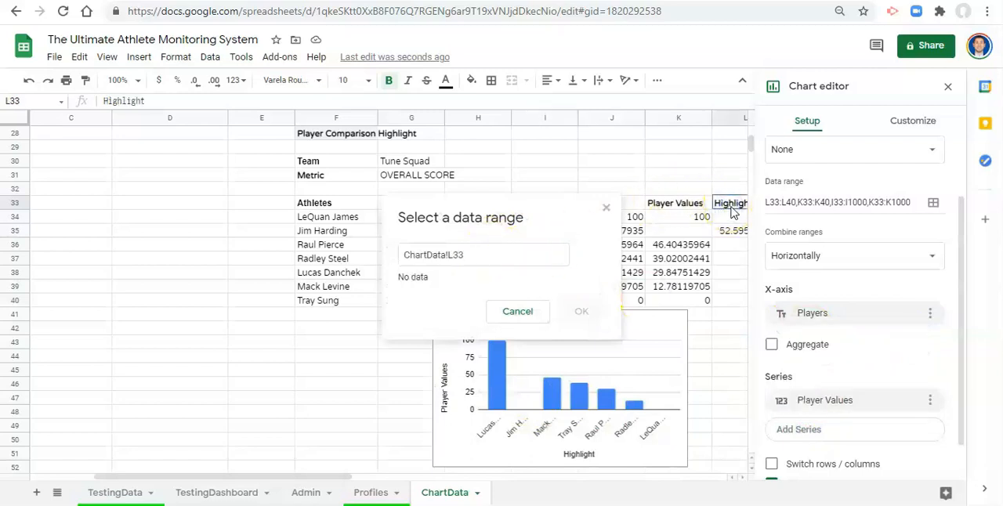
pyautogui.write(':')
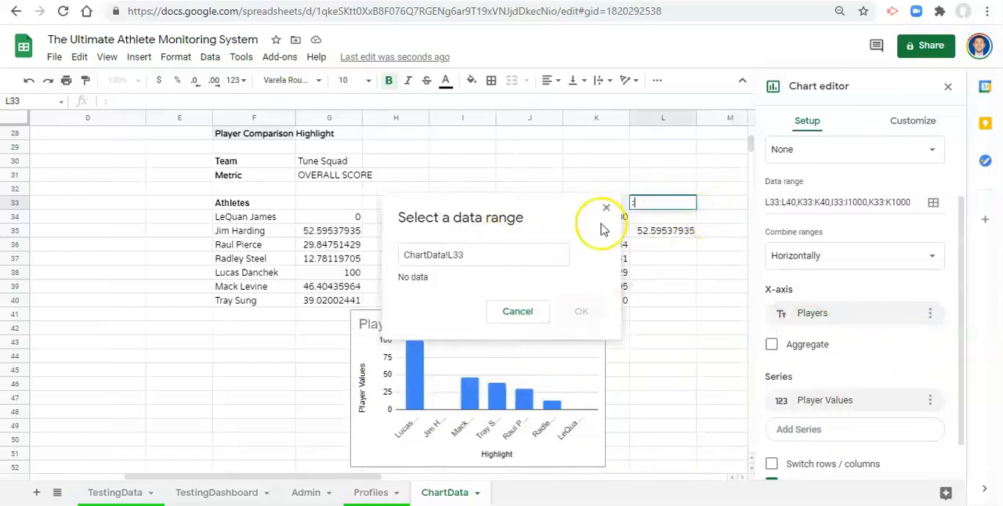
pyautogui.click(646, 208)
pyautogui.click(479, 257)
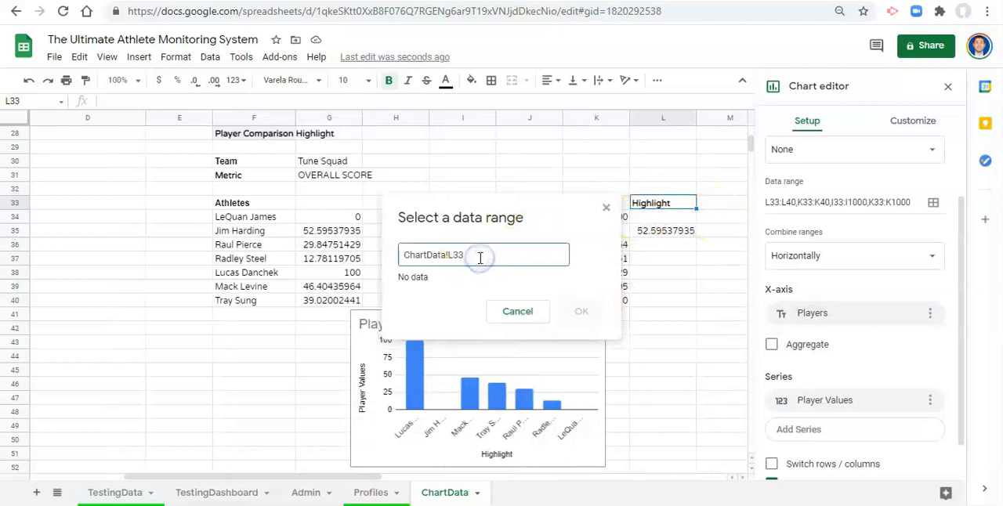
pyautogui.write(':L')
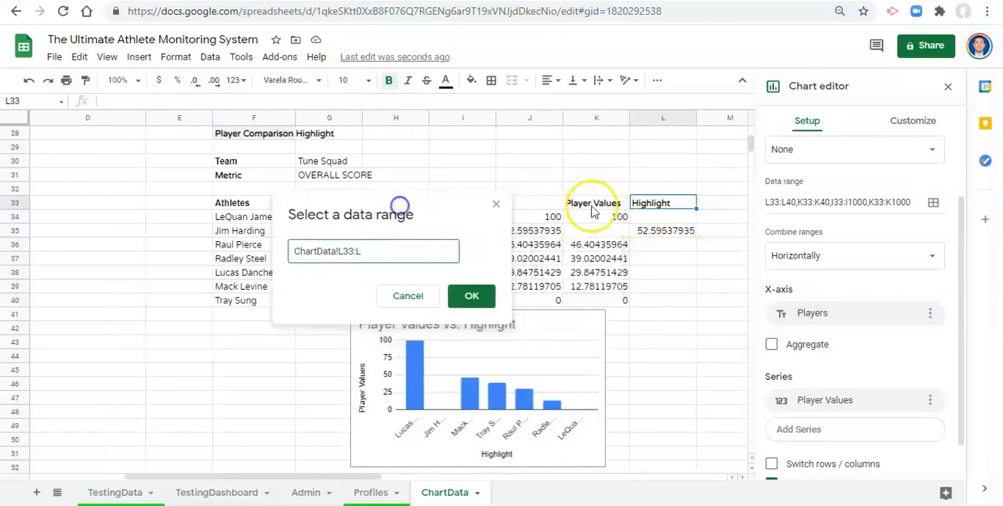
pyautogui.click(472, 298)
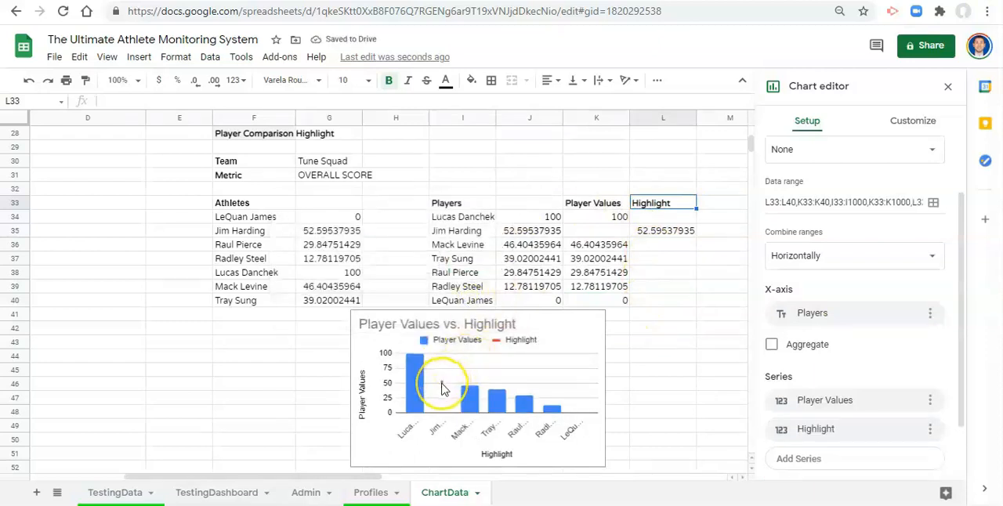
# - Change the Highlight series format type to Columns
pyautogui.click(908, 122)
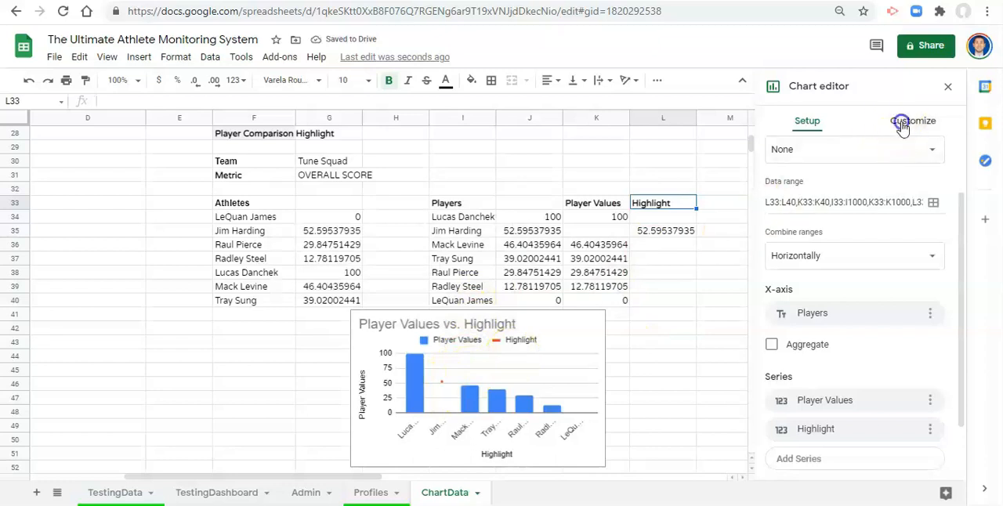
pyautogui.click(792, 235)
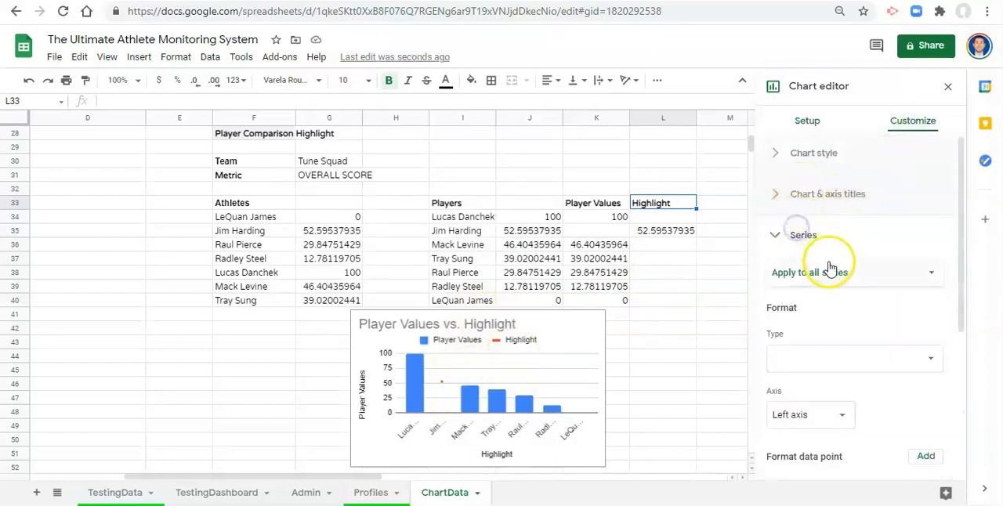
pyautogui.click(823, 271)
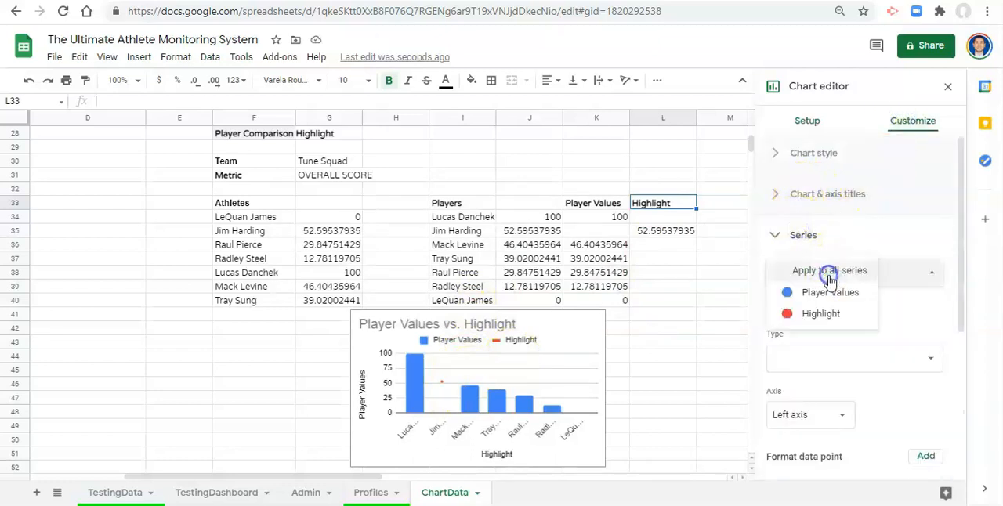
pyautogui.click(819, 316)
pyautogui.click(826, 357)
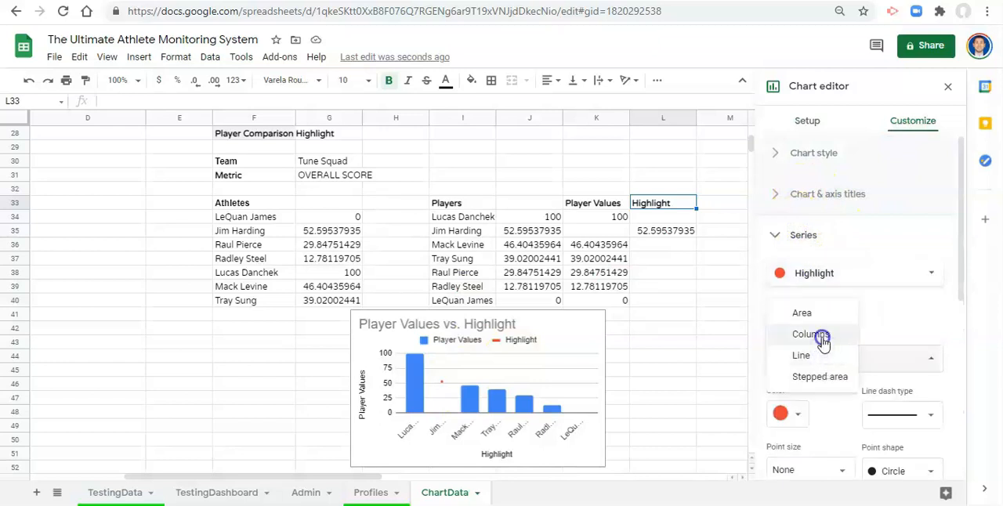
pyautogui.click(823, 337)
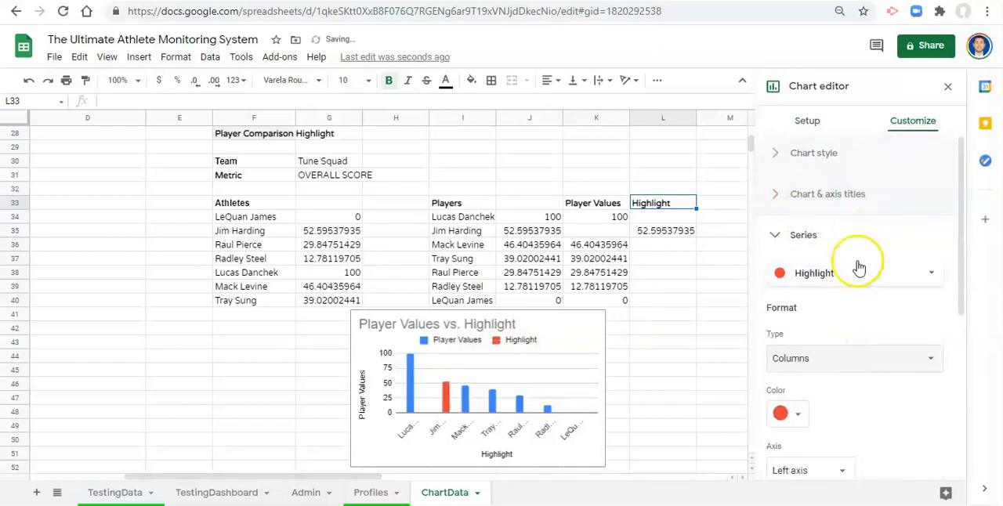
# - Set the combo chart's stacking to Standard
pyautogui.click(807, 154)
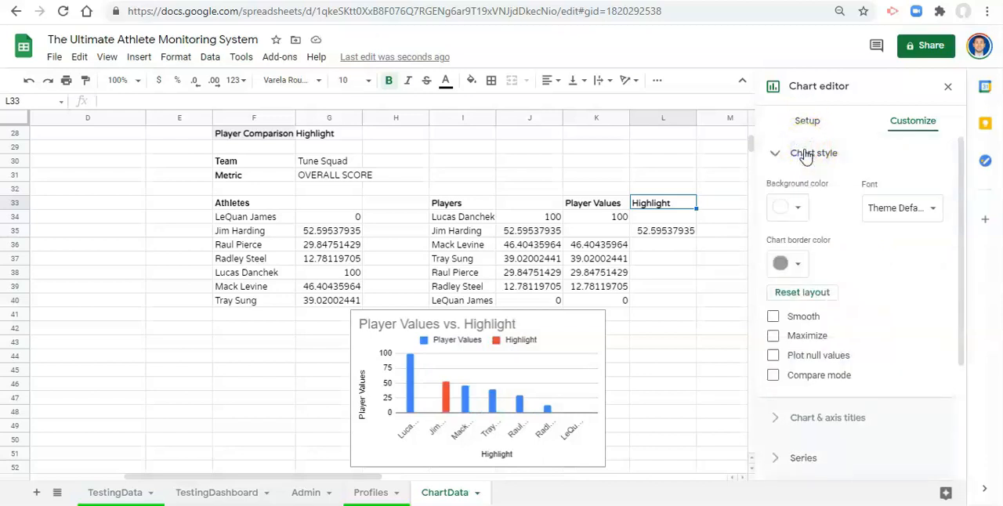
pyautogui.click(808, 121)
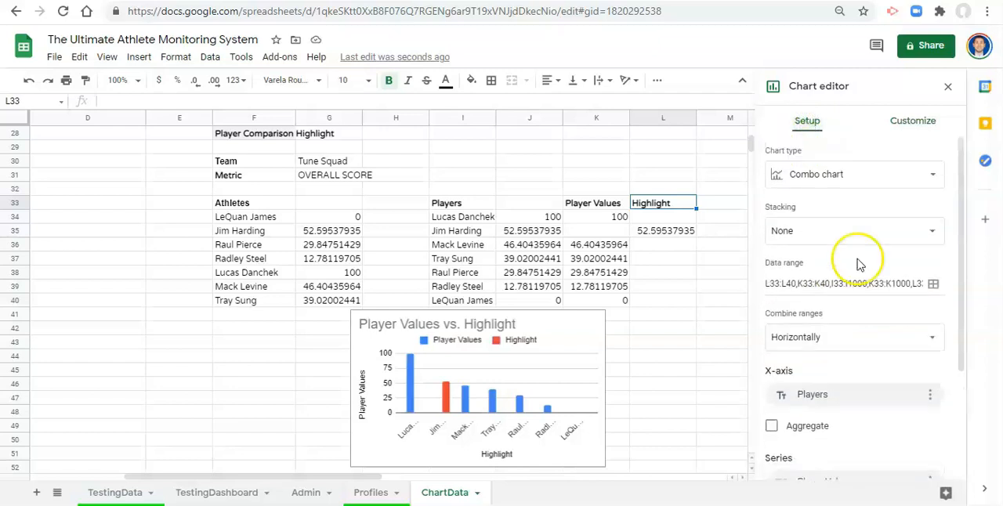
pyautogui.click(827, 238)
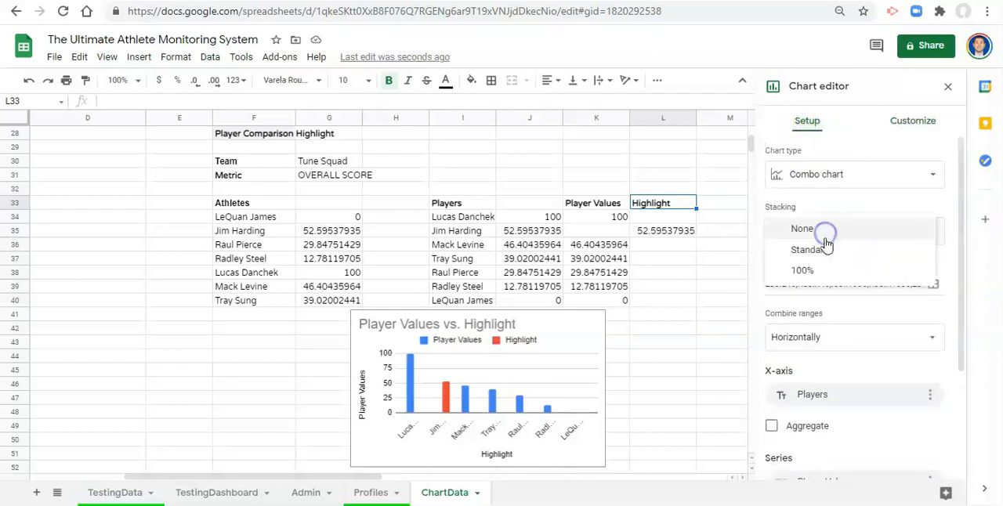
pyautogui.click(827, 254)
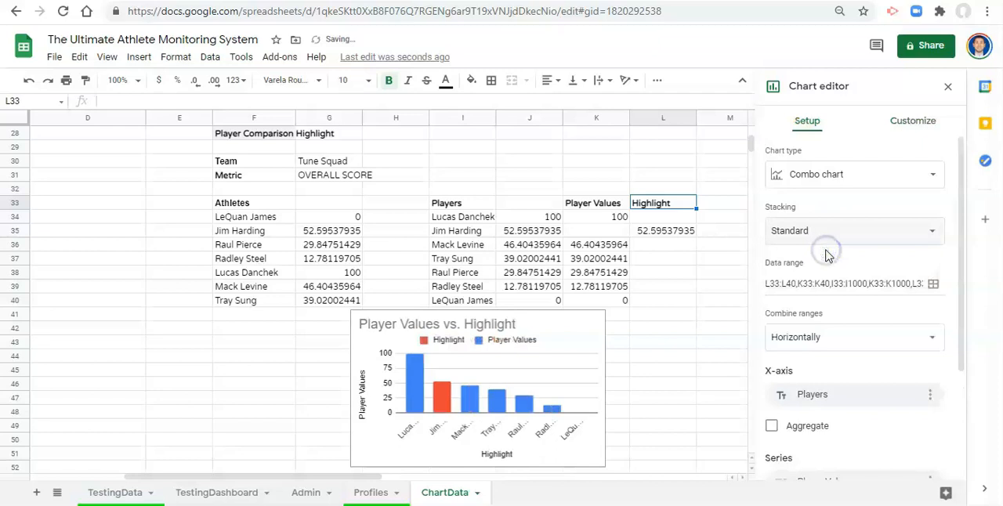
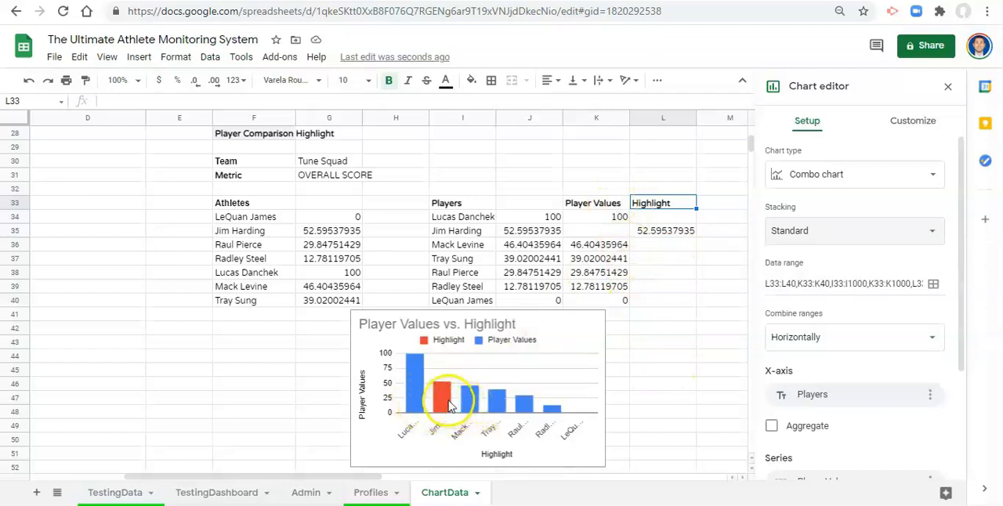
# - Turn on data labels for the Highlight series in the chart
pyautogui.click(445, 402)
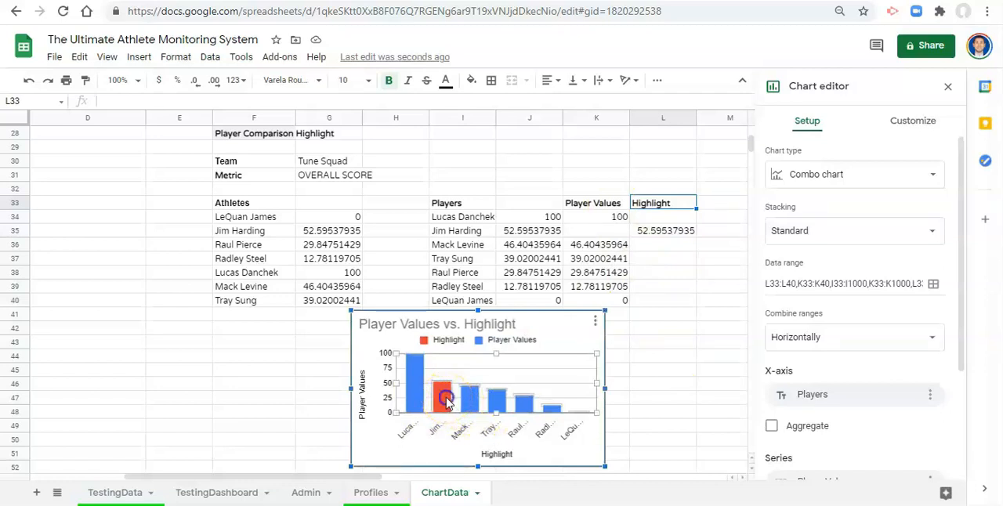
pyautogui.click(445, 402)
pyautogui.scroll(-3, 815, 407)
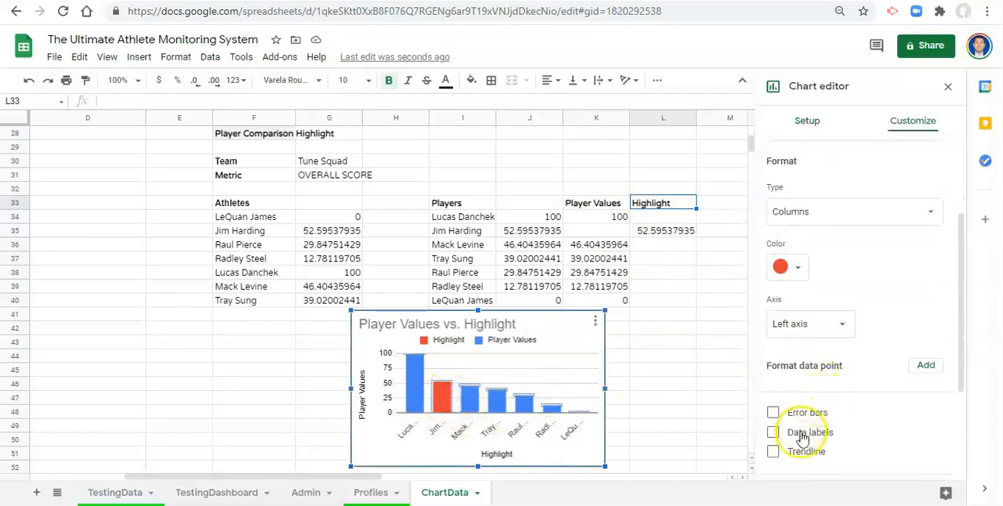
pyautogui.click(803, 435)
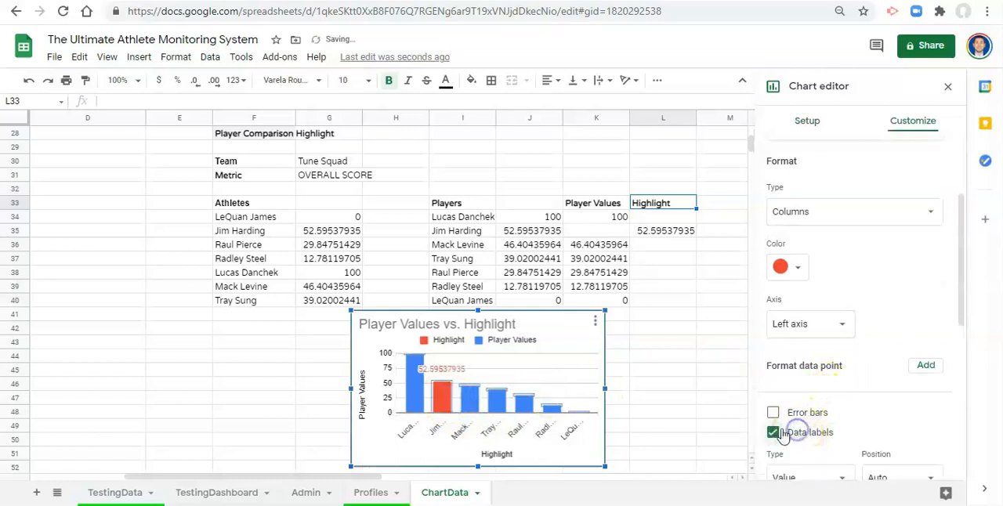
pyautogui.click(443, 376)
# - Format the values in J34:L1000 to display without decimal places
pyautogui.moveTo(532, 221); pyautogui.dragTo(690, 229)
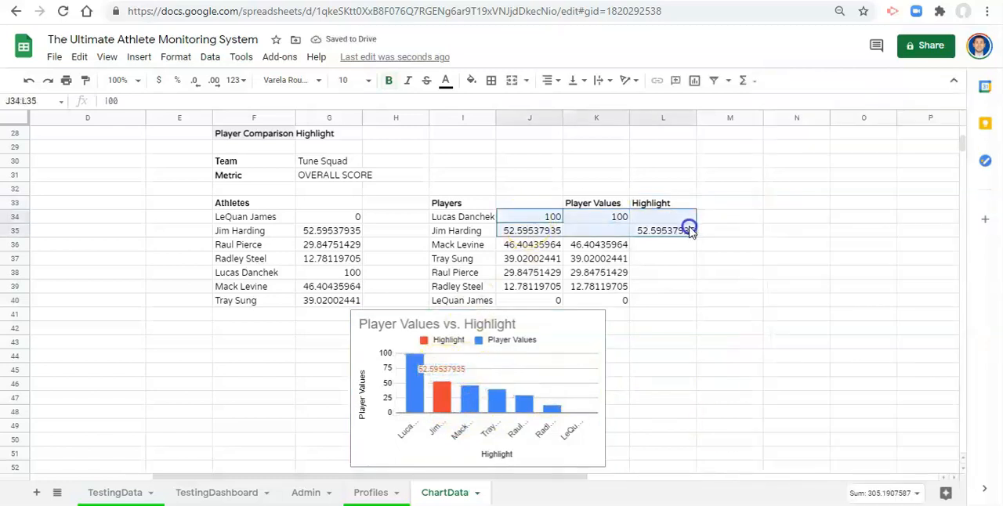
pyautogui.hotkey('ctrl', 'shift', 'Down')
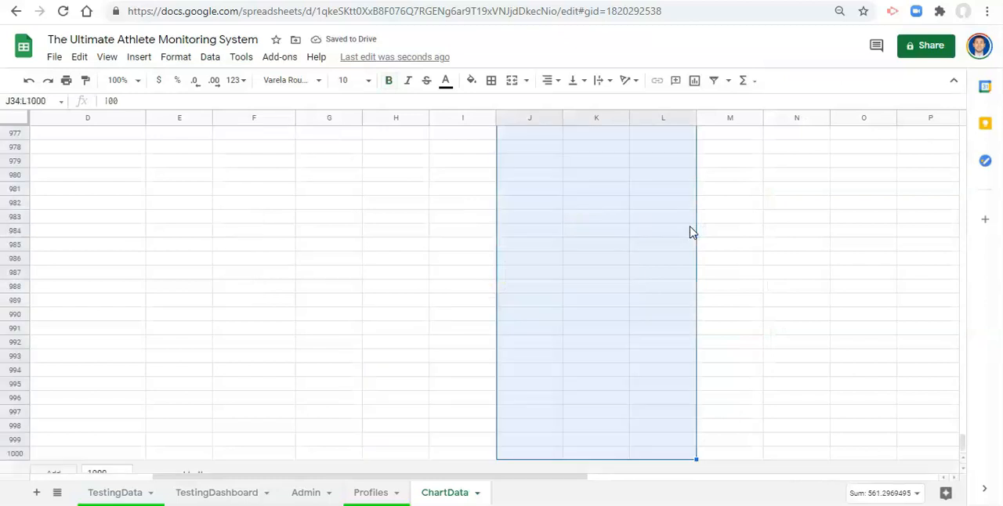
pyautogui.click(203, 81)
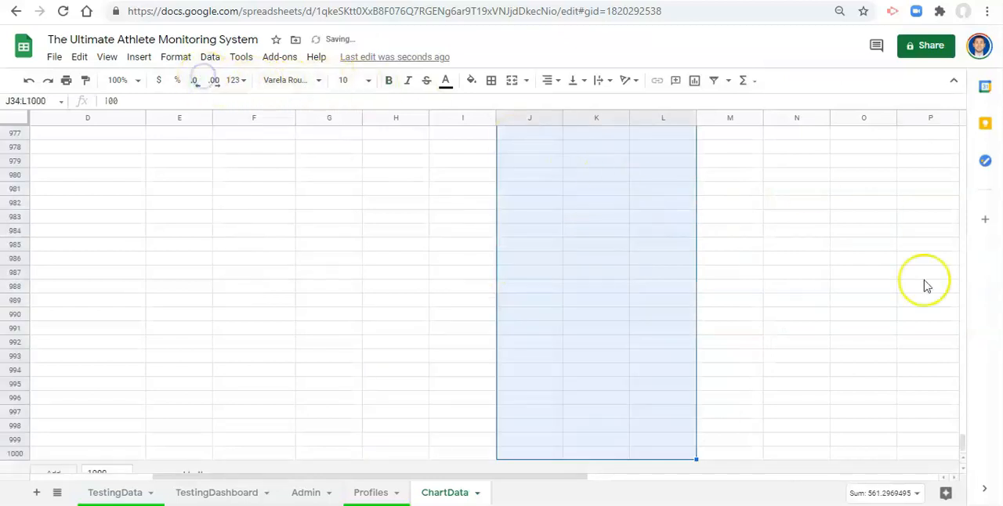
pyautogui.moveTo(963, 439); pyautogui.dragTo(968, 149)
pyautogui.scroll(2, 643, 235)
# - Delete the title of the player comparison chart
pyautogui.click(571, 243)
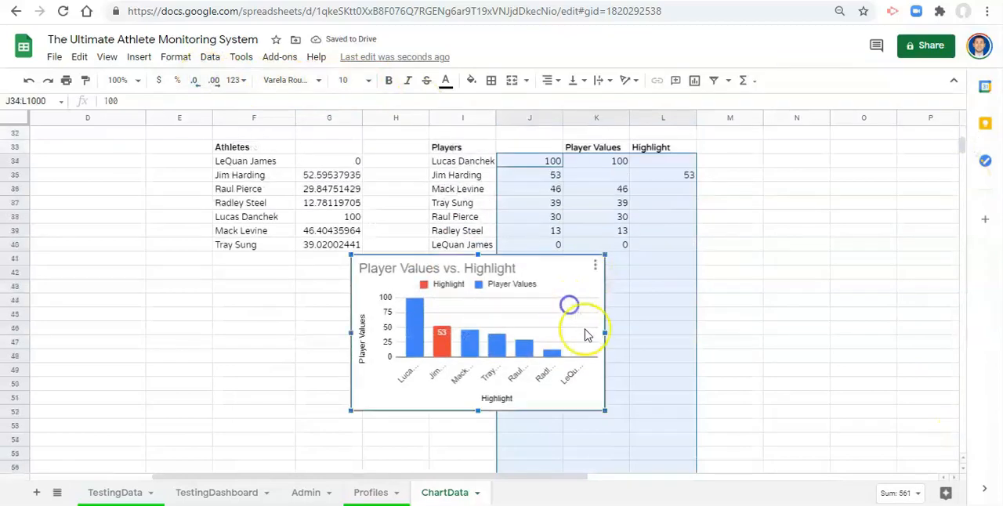
pyautogui.click(449, 269)
pyautogui.click(449, 268)
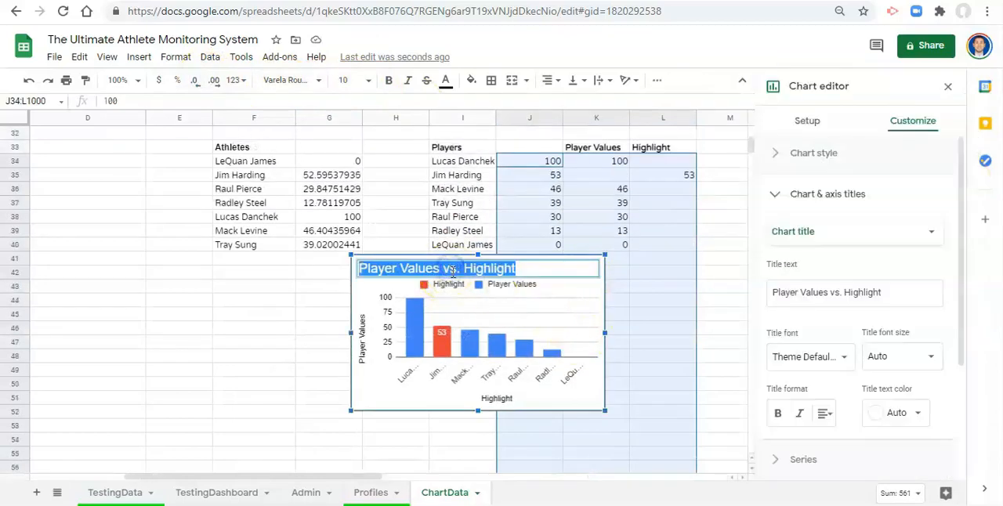
pyautogui.press('BackSpace')
pyautogui.click(492, 330)
# - Delete the chart's vertical axis title and horizontal axis title
pyautogui.click(365, 333)
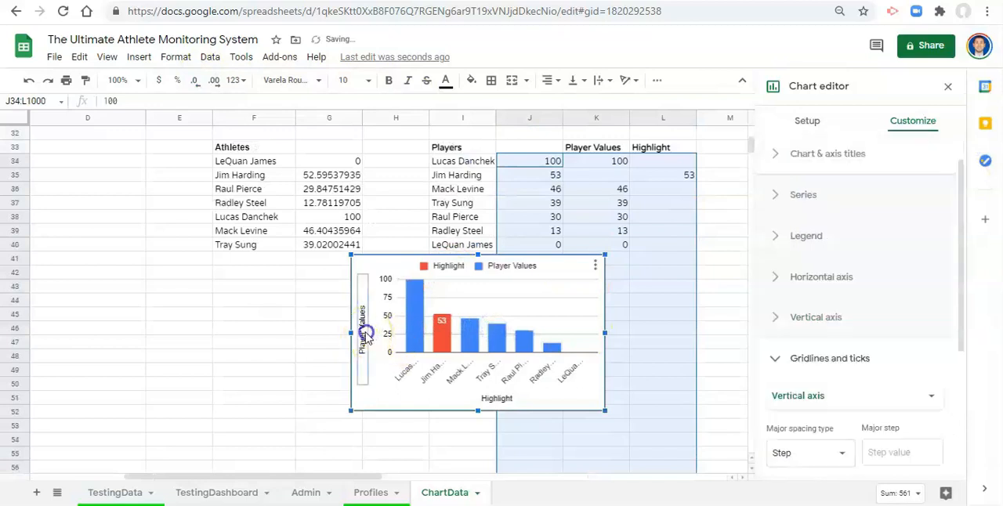
pyautogui.click(365, 333)
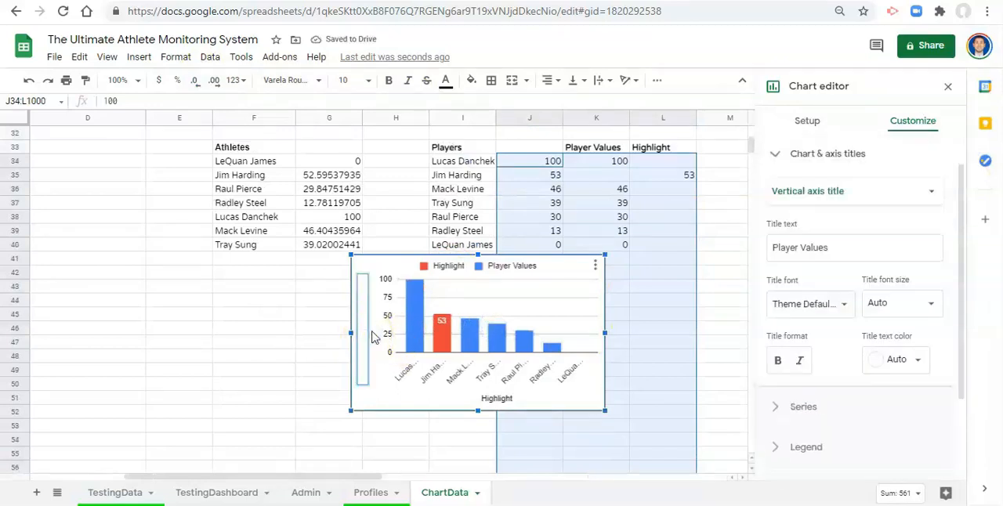
pyautogui.click(497, 400)
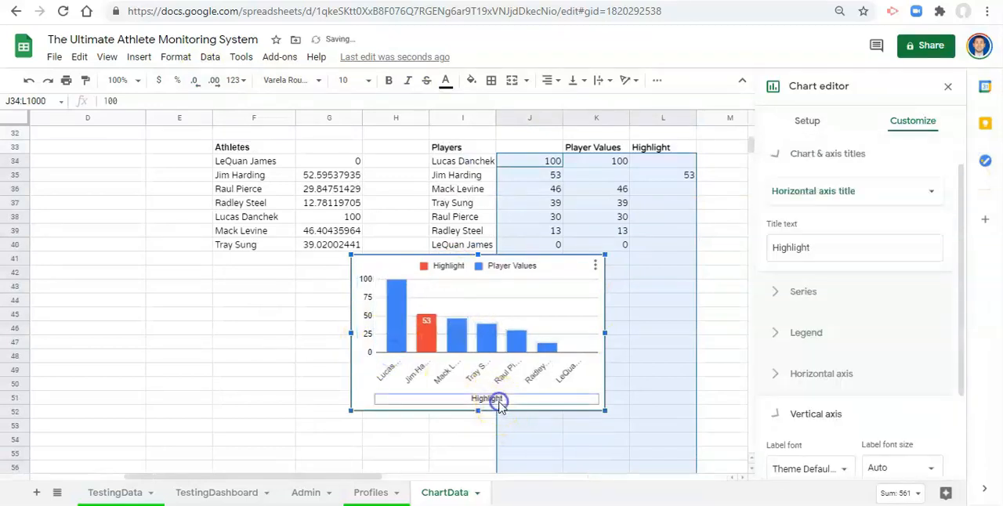
pyautogui.click(498, 399)
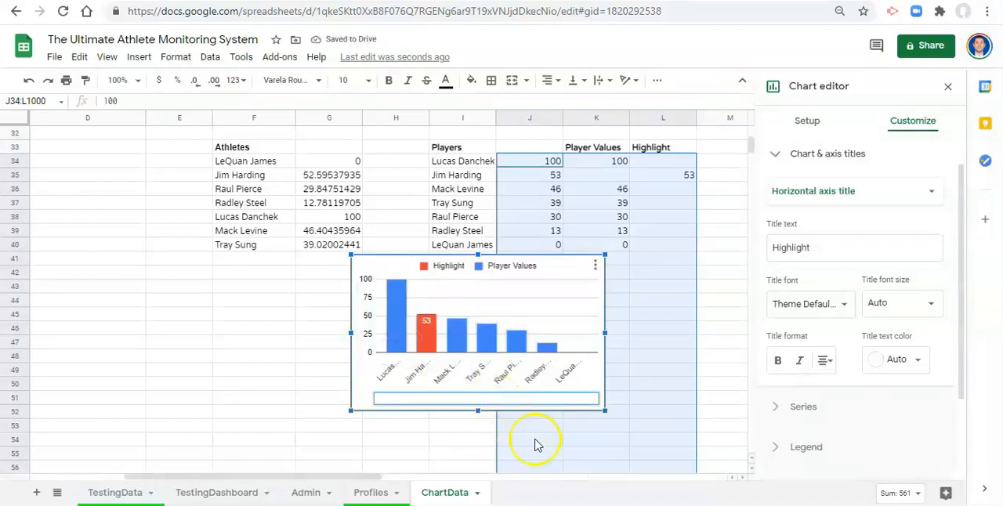
pyautogui.click(522, 345)
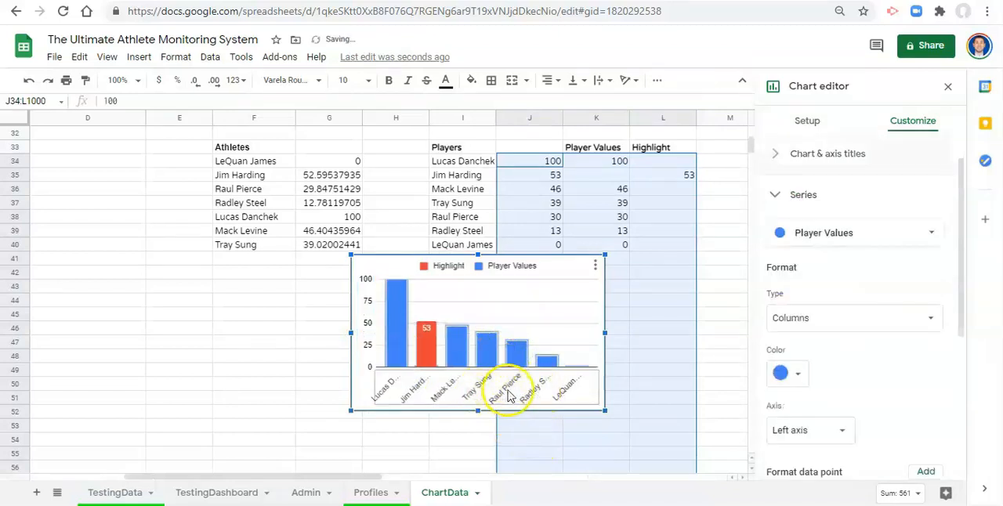
# - Set the horizontal axis label font size to 10 so the player names fit under the columns
pyautogui.click(508, 396)
pyautogui.click(896, 284)
pyautogui.click(901, 229)
pyautogui.click(902, 223)
pyautogui.click(902, 277)
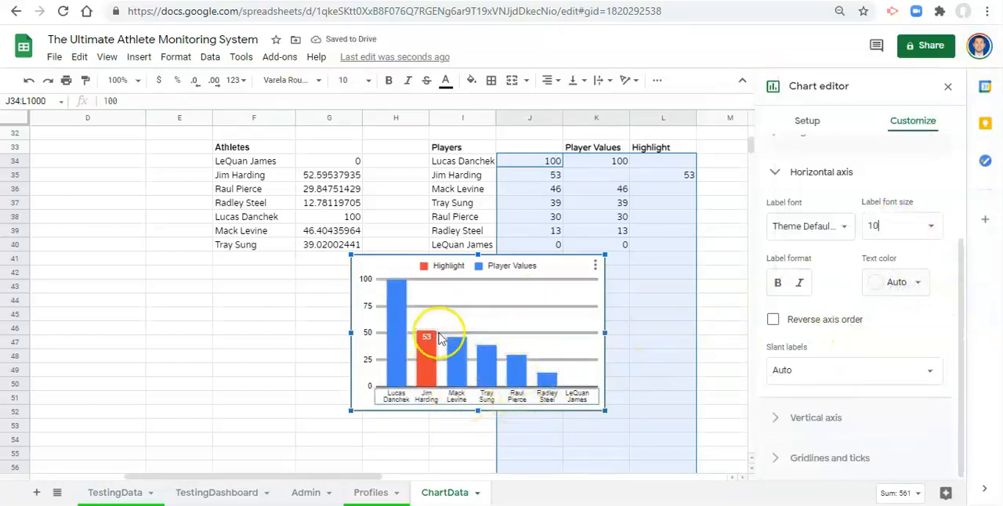
# - Change the Highlight series color to the custom gold
pyautogui.click(428, 363)
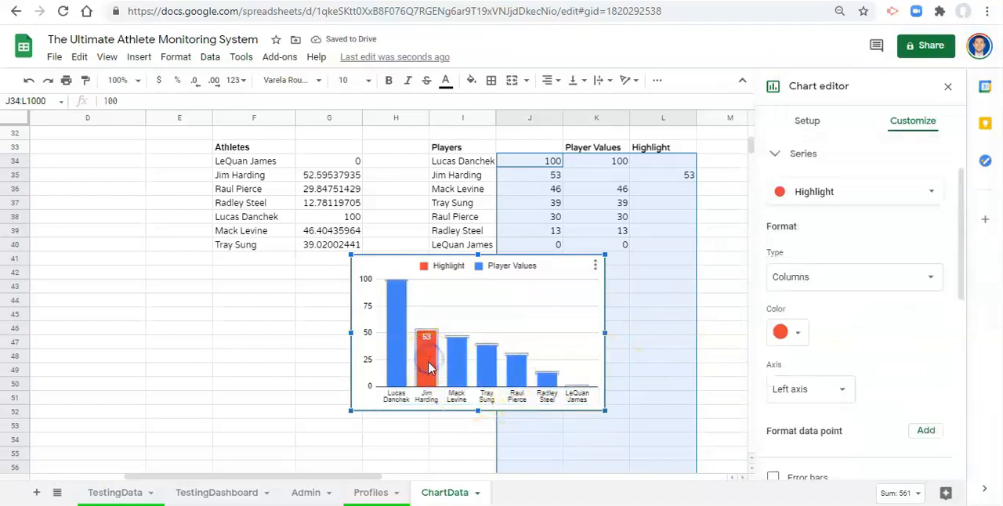
pyautogui.click(783, 334)
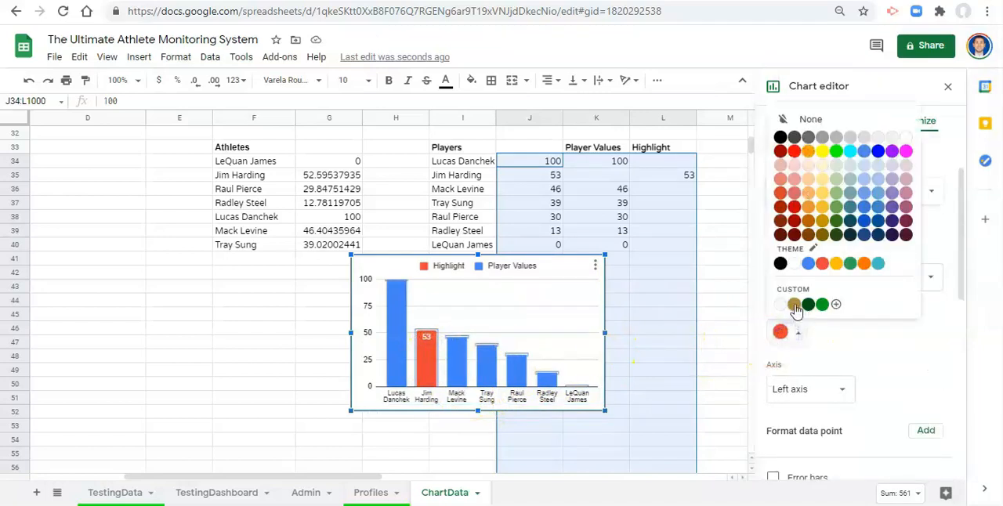
pyautogui.click(795, 306)
# - Recolor the Player Values series, trying the custom dark green first and settling on dark gray
pyautogui.click(460, 365)
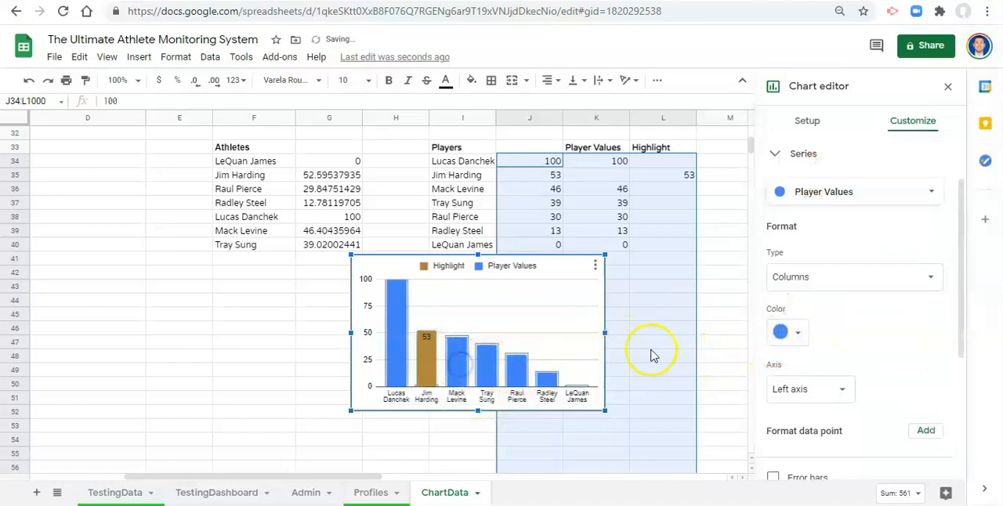
pyautogui.click(785, 332)
pyautogui.click(809, 306)
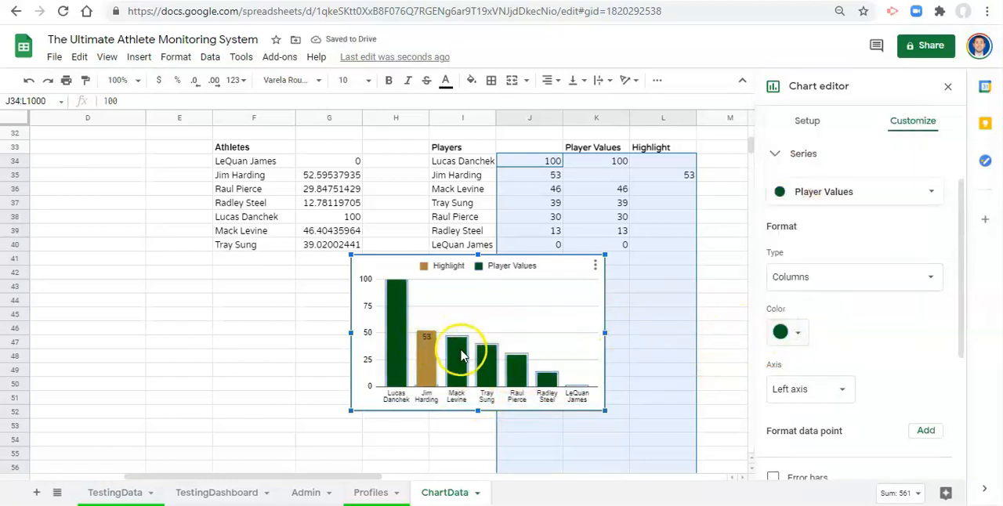
pyautogui.click(791, 332)
pyautogui.click(796, 138)
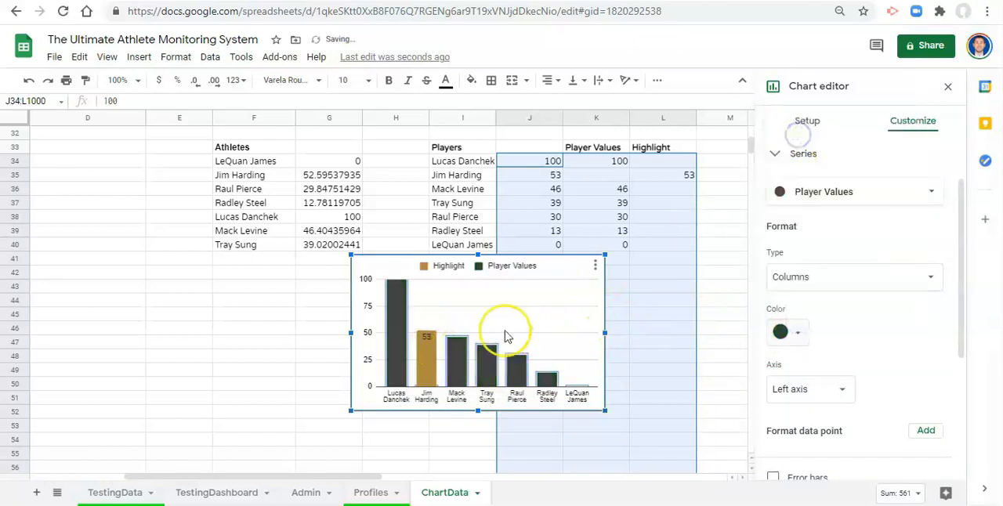
# - Format the Highlight series data label as bold with white text
pyautogui.click(430, 337)
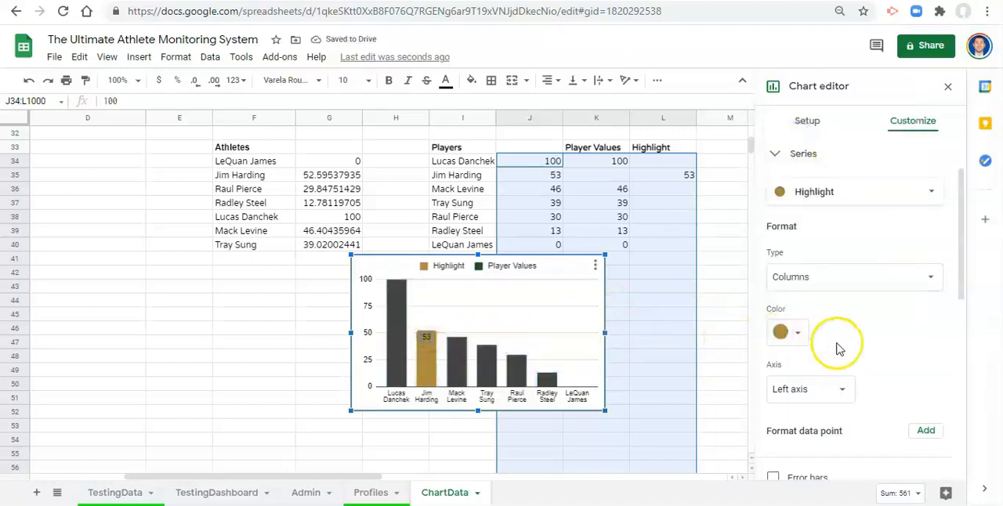
pyautogui.scroll(-2, 846, 344)
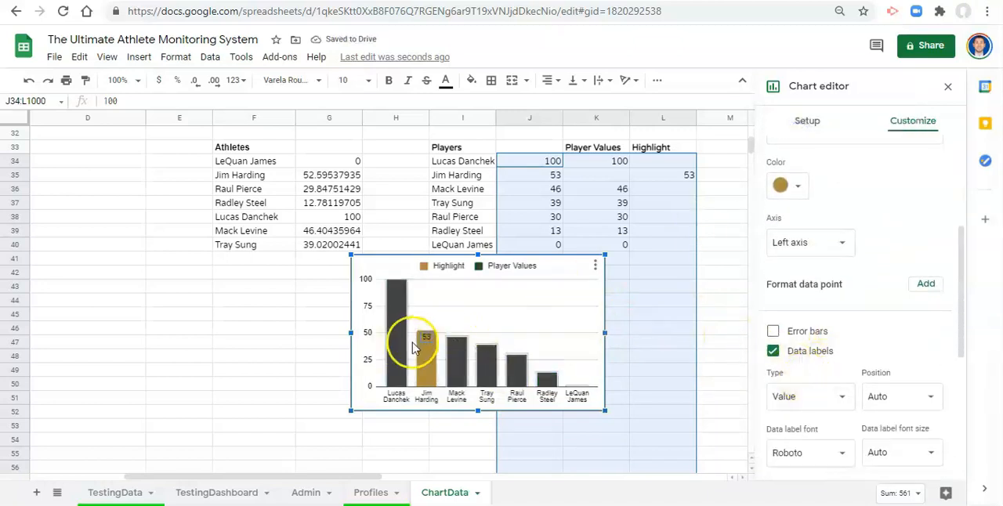
pyautogui.scroll(-1, 828, 369)
pyautogui.click(908, 434)
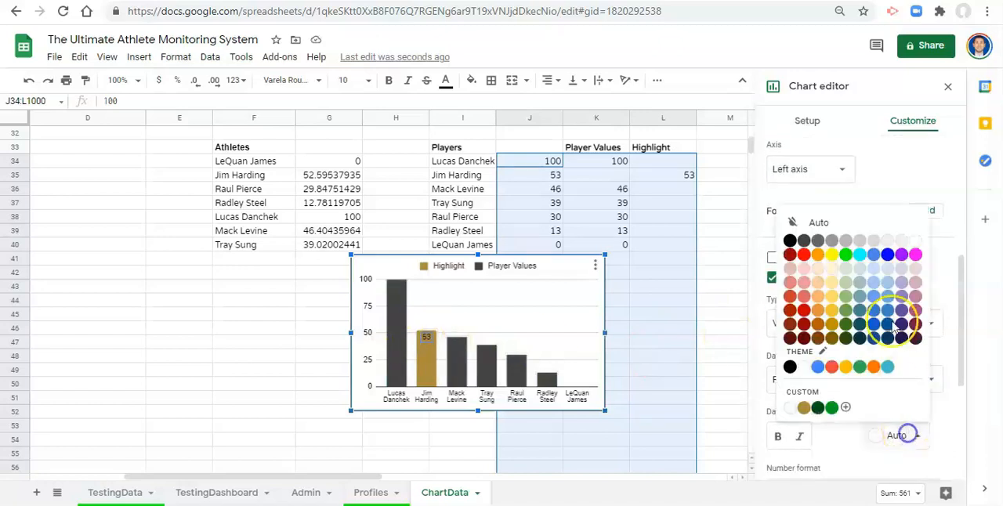
pyautogui.click(917, 240)
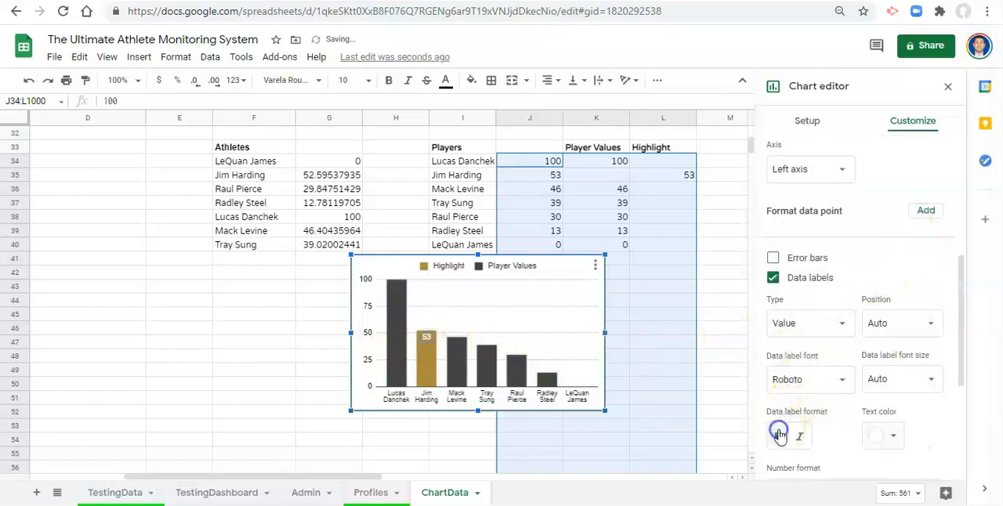
pyautogui.click(559, 313)
# - Hide the chart legend by setting its position to None
pyautogui.click(553, 275)
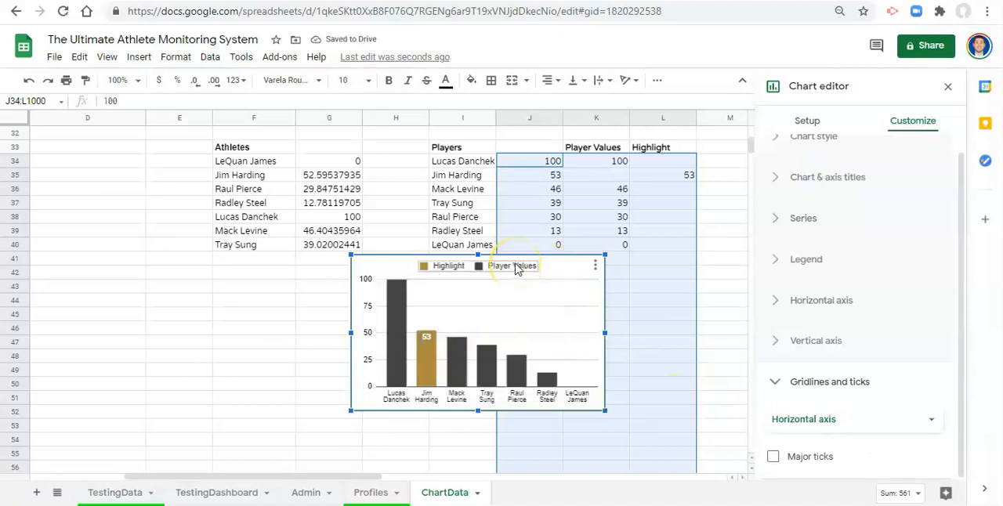
pyautogui.click(822, 260)
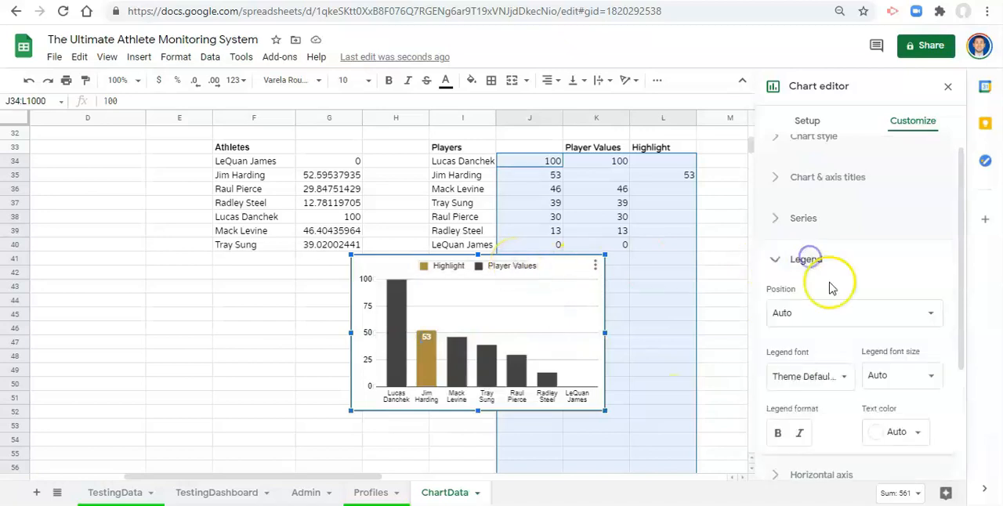
pyautogui.click(832, 312)
pyautogui.click(829, 162)
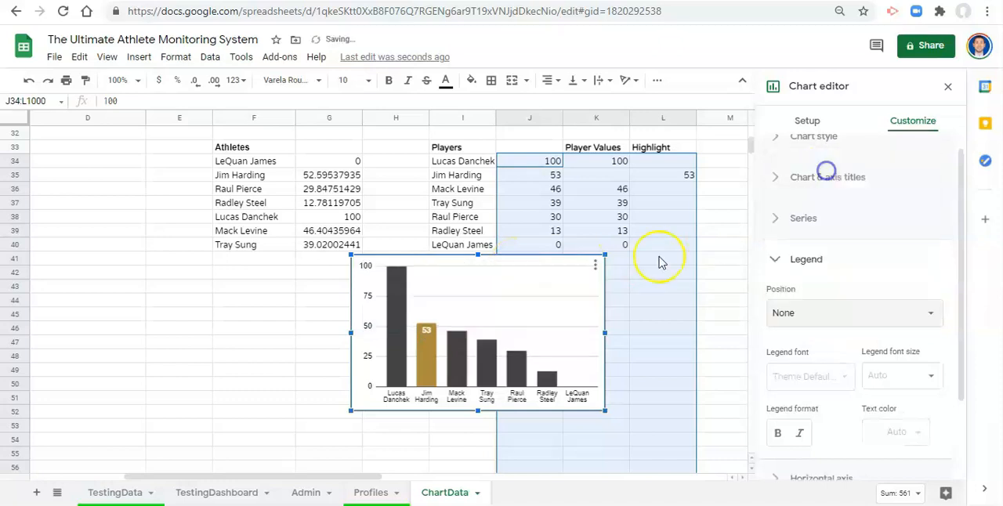
# - Set the vertical axis major gridline color to white
pyautogui.click(537, 298)
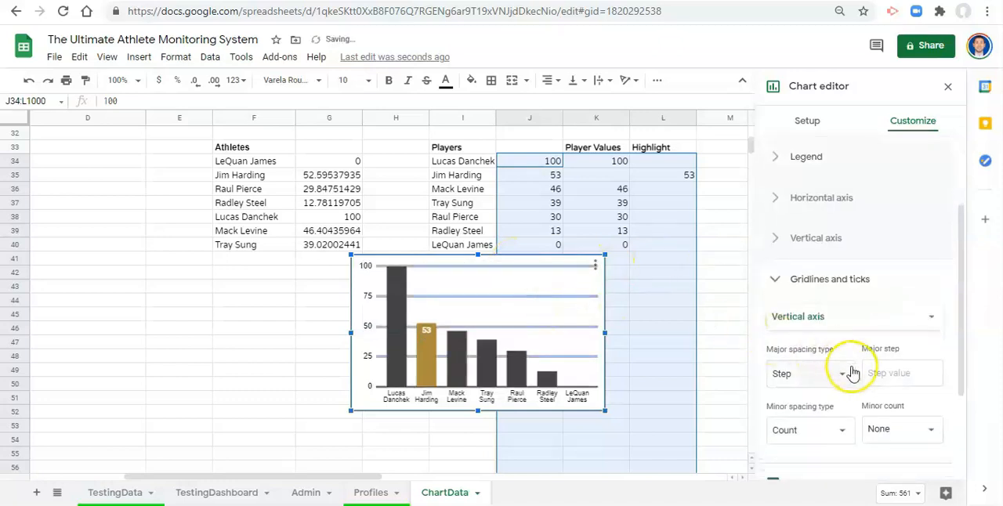
pyautogui.scroll(-2, 849, 368)
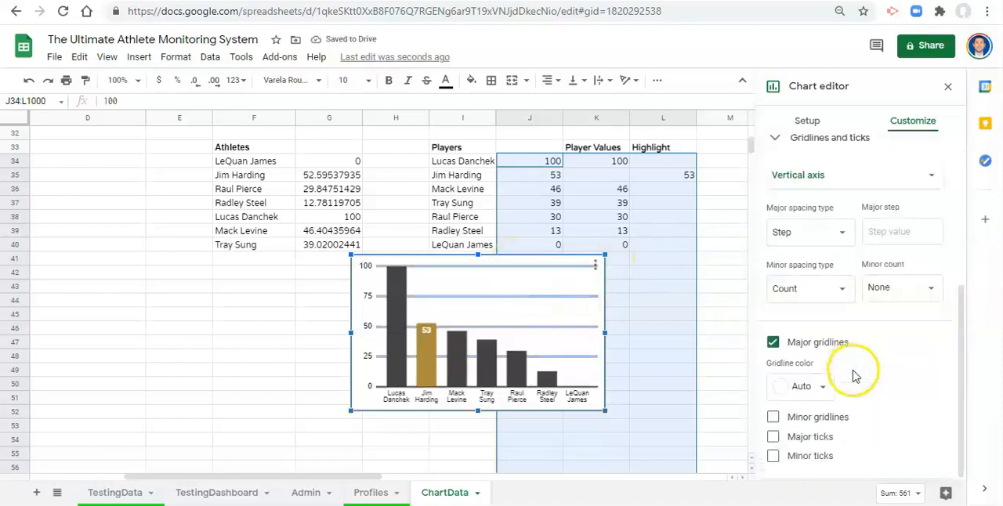
pyautogui.click(802, 386)
pyautogui.click(904, 192)
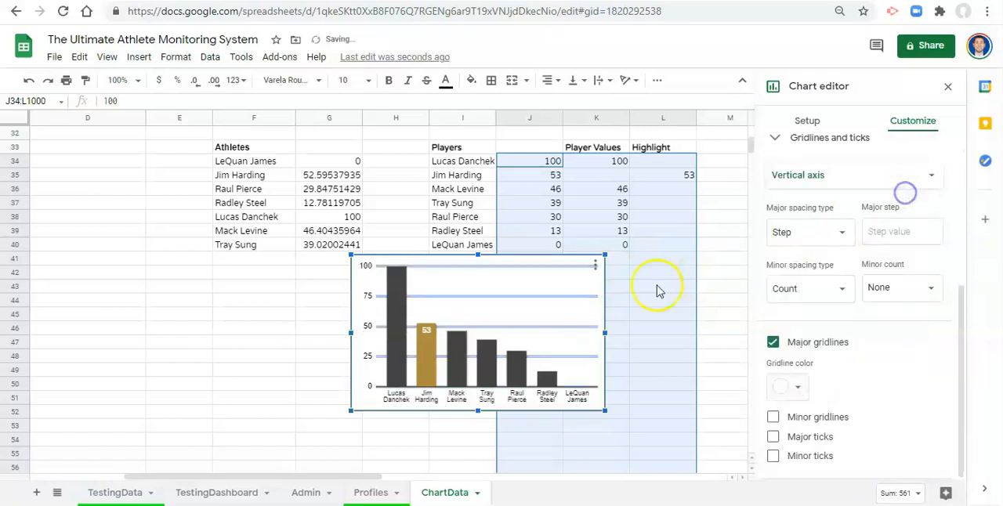
# - Set the chart's background color and border color to None and close the chart editor
pyautogui.click(596, 269)
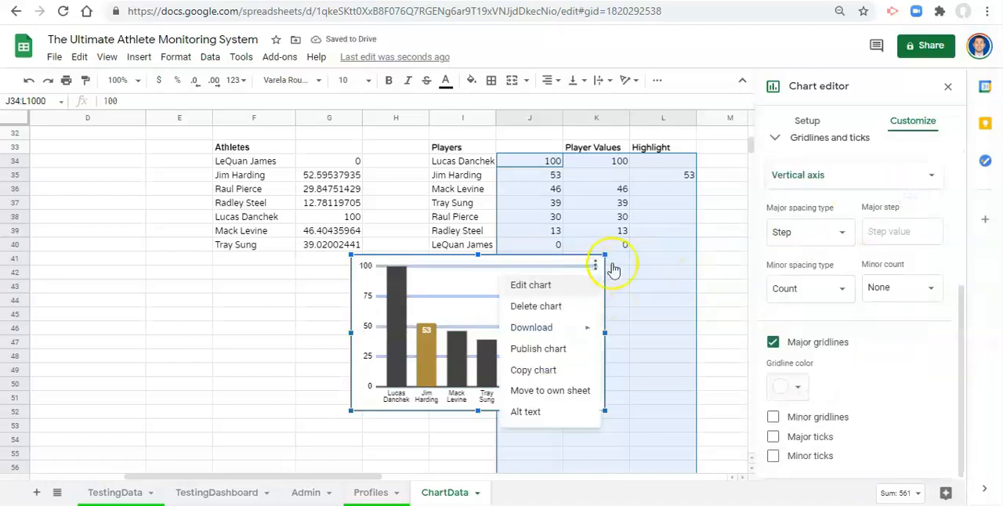
pyautogui.scroll(4, 864, 201)
pyautogui.click(802, 155)
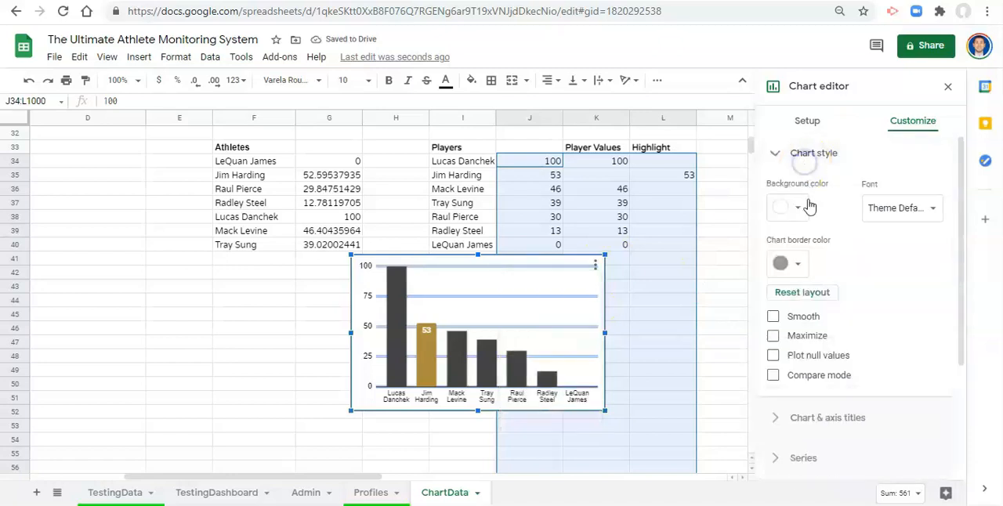
pyautogui.click(807, 206)
pyautogui.click(799, 238)
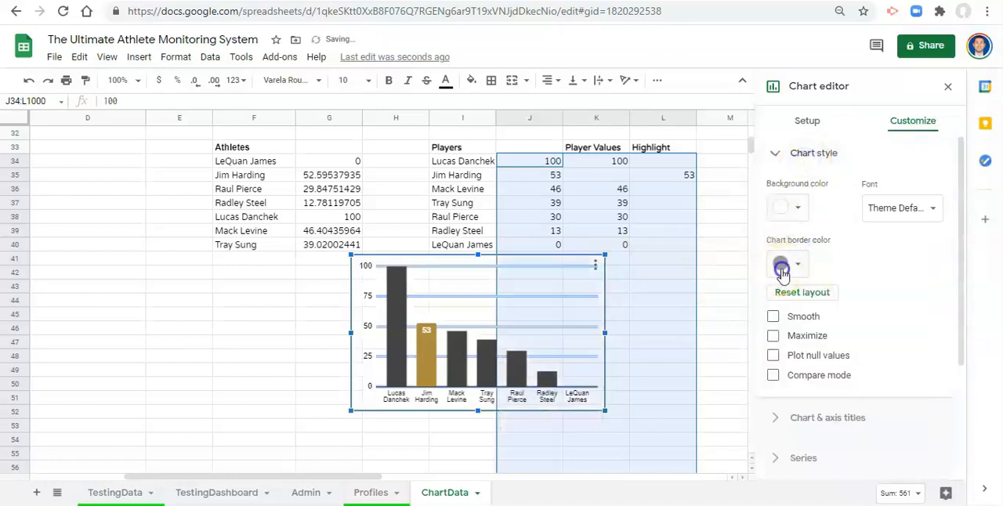
pyautogui.click(781, 268)
pyautogui.click(799, 292)
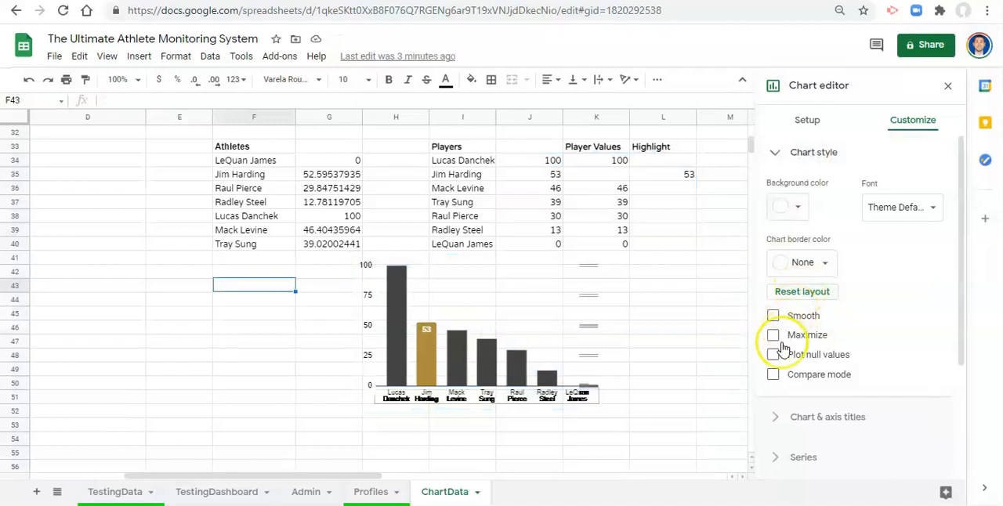
pyautogui.click(949, 85)
# - Copy the finished player comparison chart and delete the original from ChartData
pyautogui.click(559, 333)
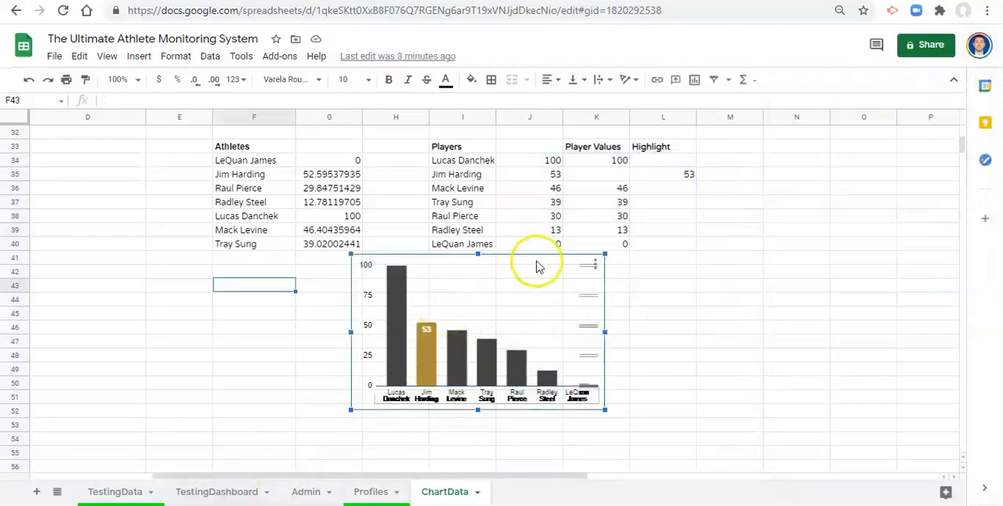
pyautogui.click(595, 265)
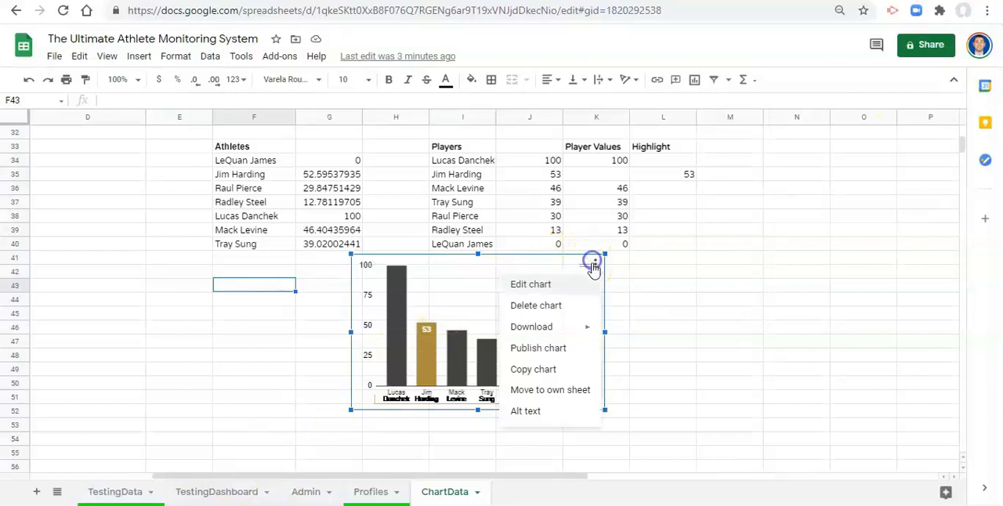
pyautogui.click(549, 368)
pyautogui.click(528, 292)
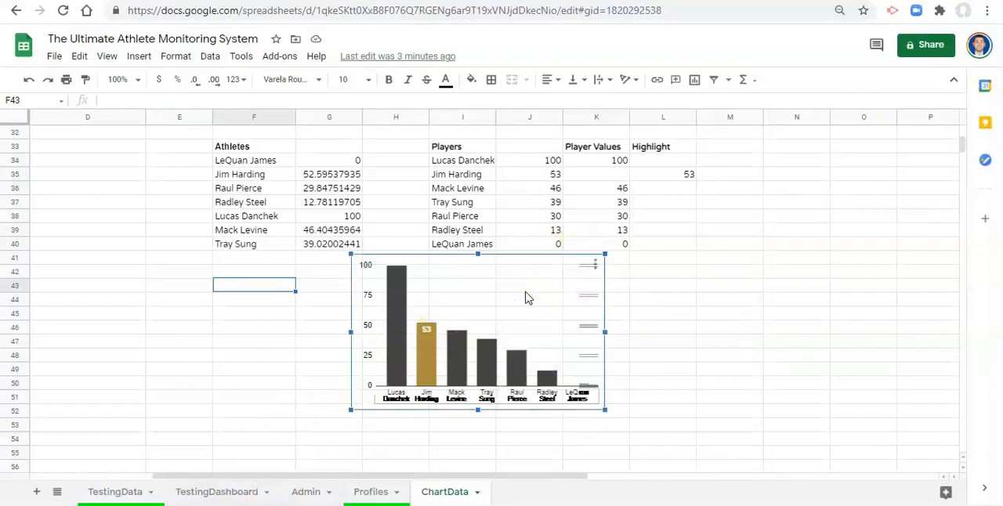
pyautogui.press('Delete')
# - Paste the copied comparison chart into the TestingDashboard sheet and position it directly beneath the two score gauges
pyautogui.scroll(3, 527, 301)
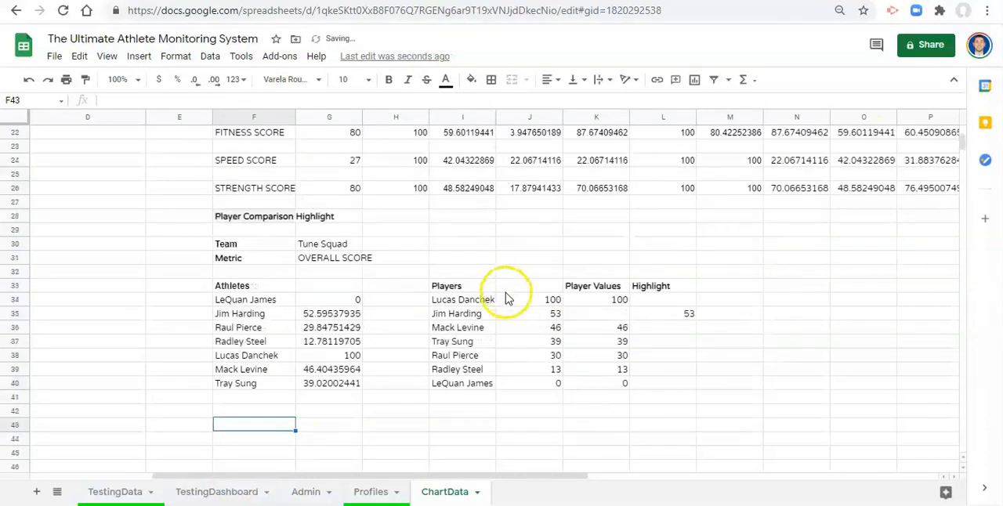
pyautogui.click(217, 492)
pyautogui.click(229, 365)
pyautogui.hotkey('ctrl', 'v')
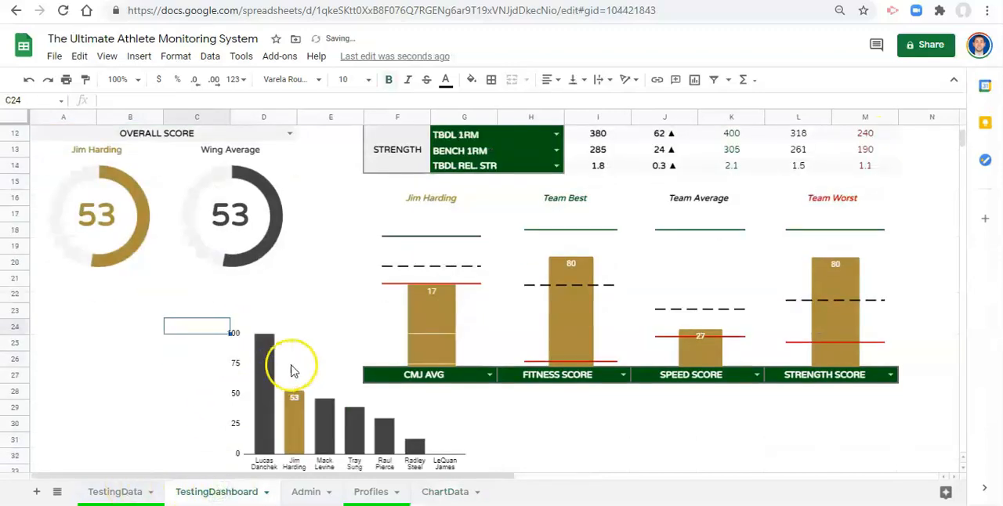
pyautogui.moveTo(306, 359); pyautogui.dragTo(111, 337)
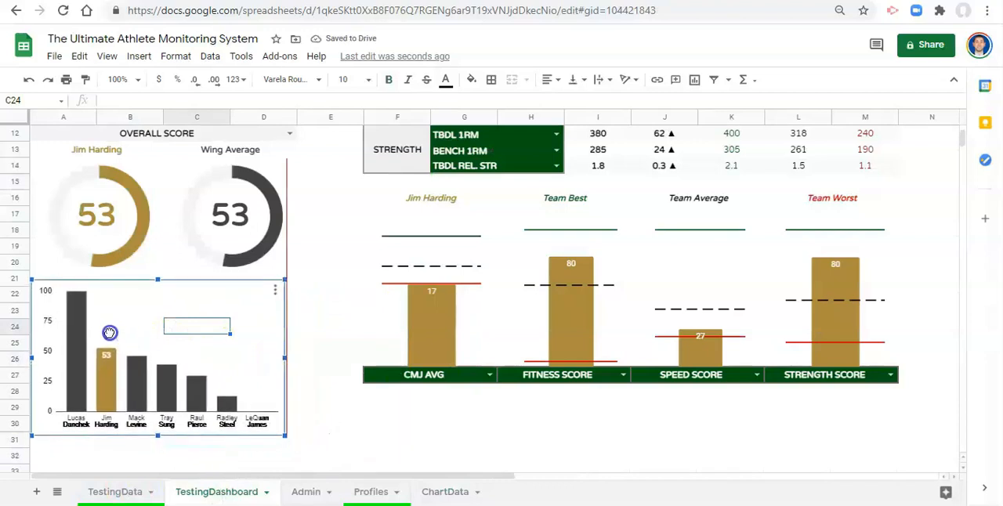
# - Widen the comparison chart to span columns A to E and reduce its height to end at row 28
pyautogui.moveTo(284, 357); pyautogui.dragTo(350, 358)
pyautogui.moveTo(190, 435); pyautogui.dragTo(196, 392)
pyautogui.click(196, 410)
# - Set the text color of the comparison chart's vertical axis labels to gray
pyautogui.doubleClick(42, 318)
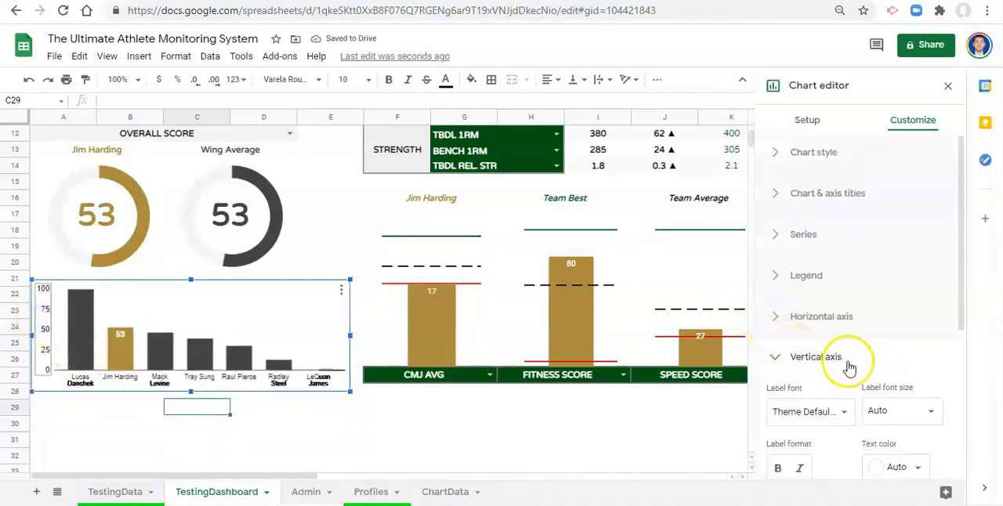
pyautogui.scroll(-2, 877, 353)
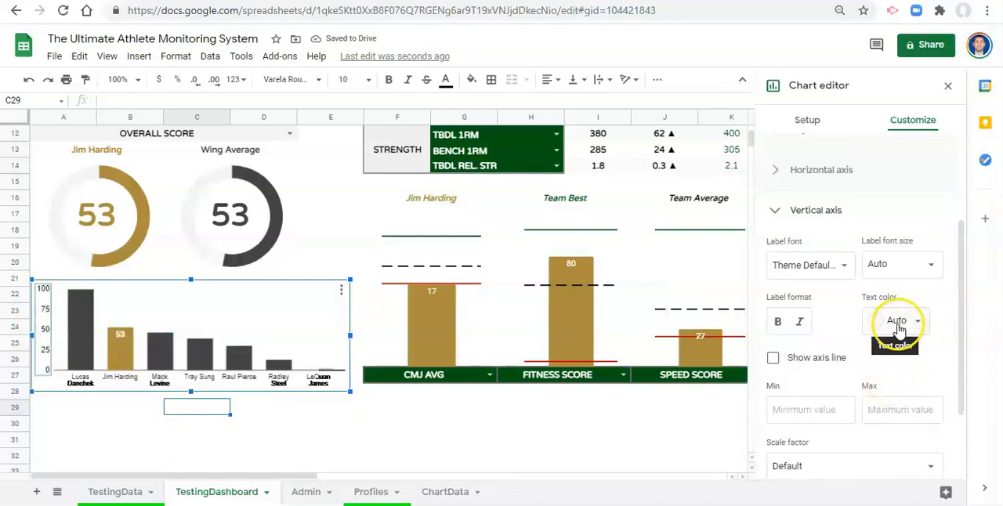
pyautogui.click(899, 326)
pyautogui.click(850, 130)
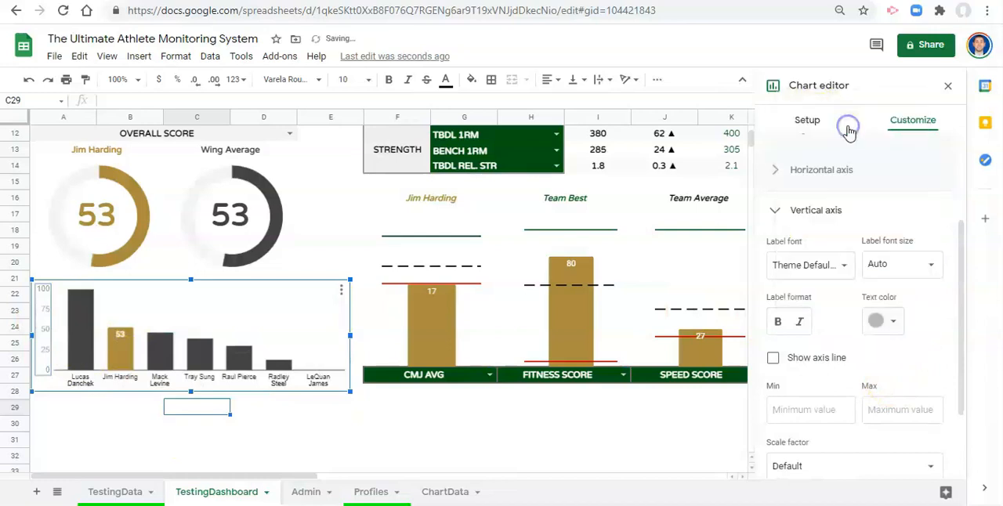
# - Reduce the font size of the comparison chart's vertical axis labels and close the chart editor
pyautogui.click(920, 263)
pyautogui.click(900, 312)
pyautogui.click(228, 311)
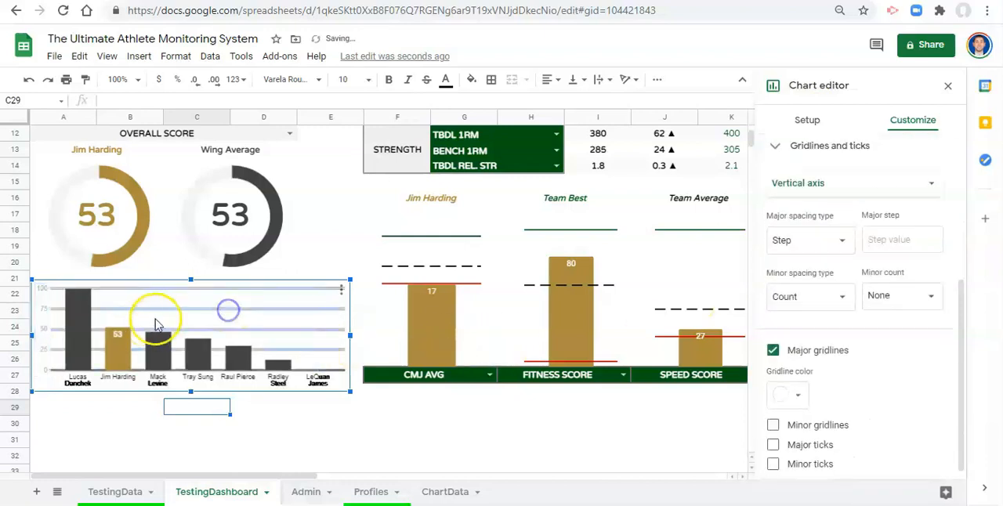
pyautogui.click(356, 228)
pyautogui.click(281, 362)
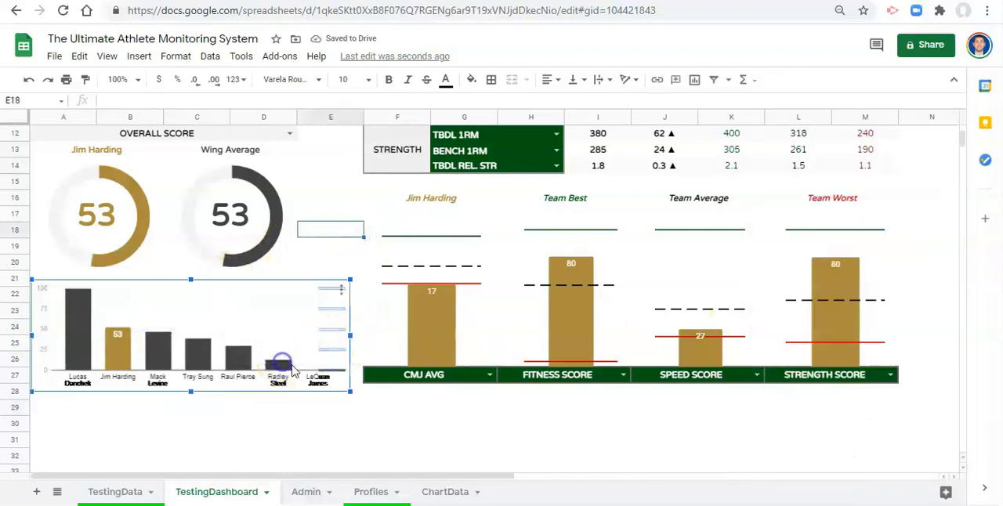
pyautogui.click(344, 186)
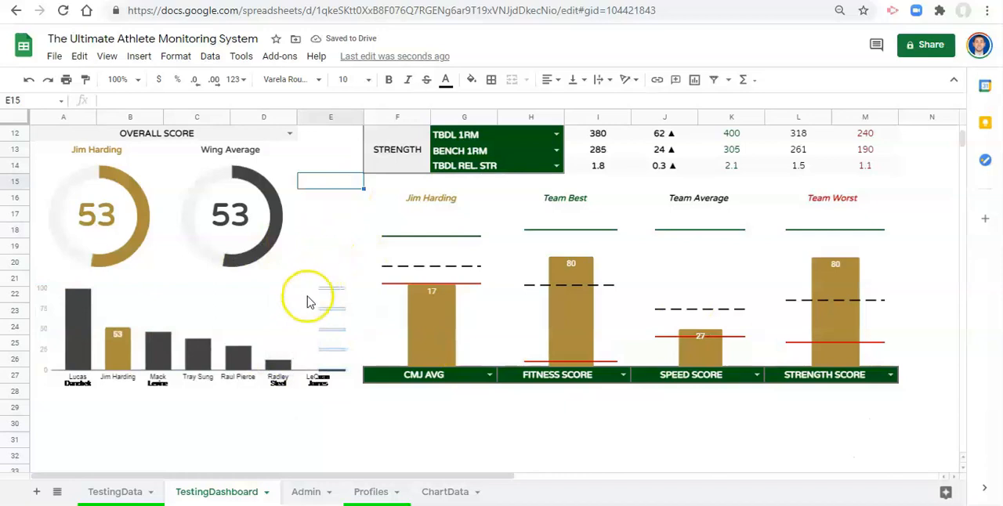
# - Choose the third player in the dashboard's player list and check that player's highlight in the comparison chart
pyautogui.scroll(1, 296, 324)
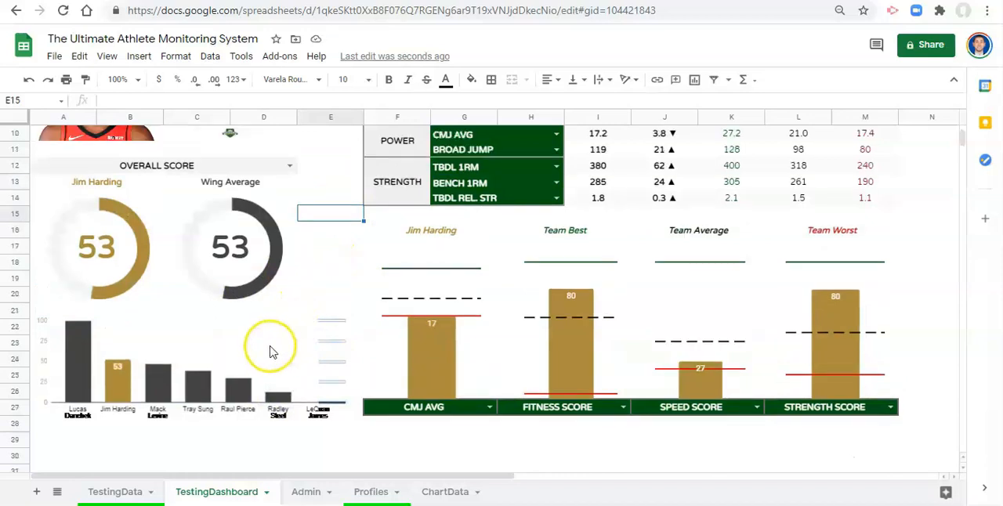
pyautogui.scroll(3, 269, 352)
pyautogui.scroll(1, 257, 172)
pyautogui.click(285, 173)
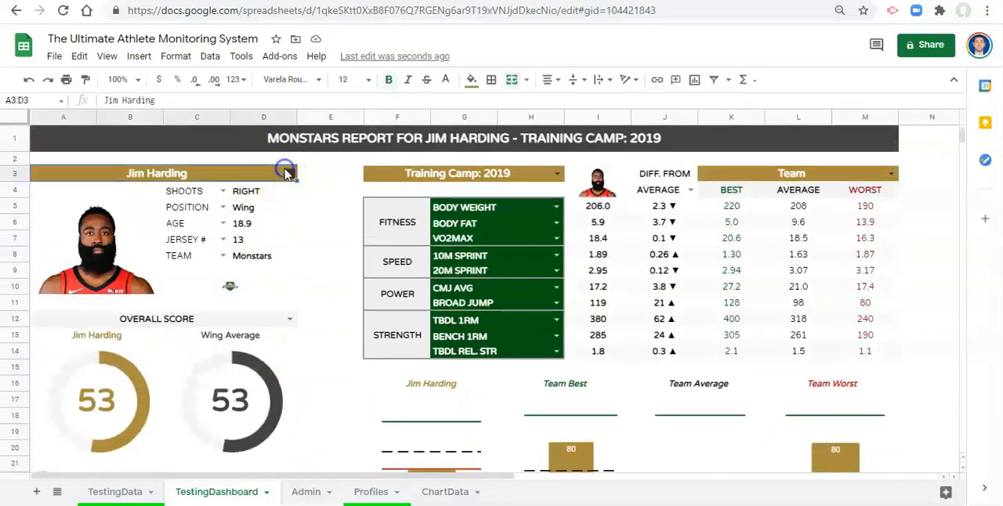
pyautogui.click(288, 173)
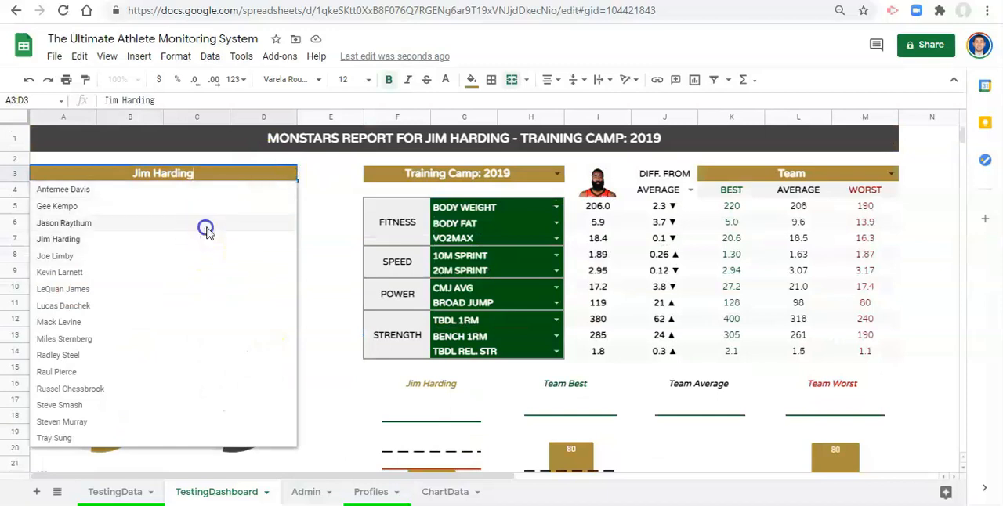
pyautogui.click(206, 226)
pyautogui.scroll(-3, 267, 275)
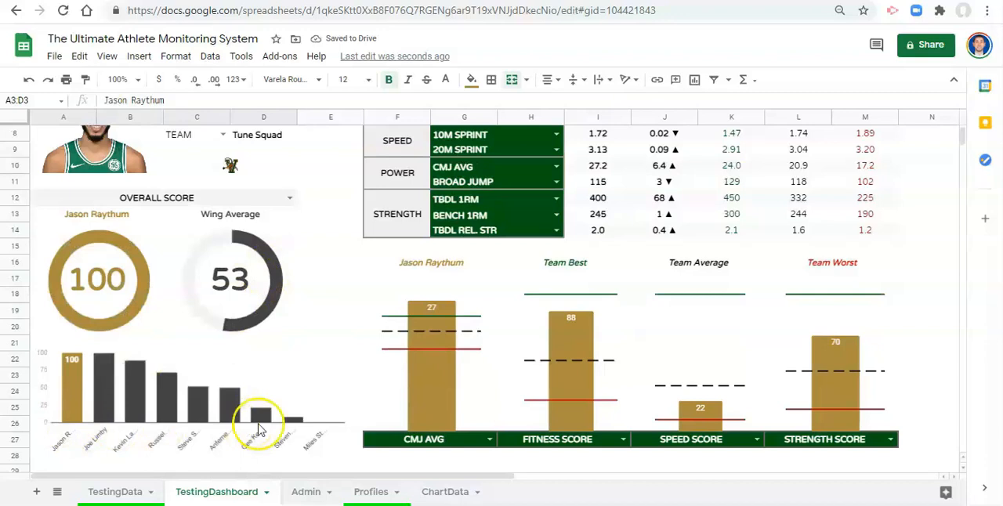
# - Switch the dashboard to the tenth listed player and check how the comparison chart updates
pyautogui.scroll(3, 126, 419)
pyautogui.click(291, 134)
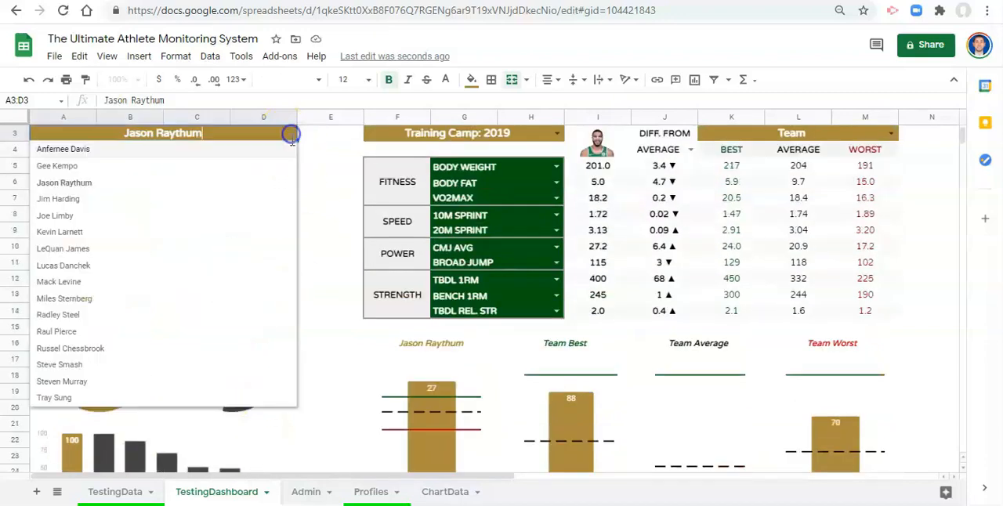
pyautogui.click(236, 301)
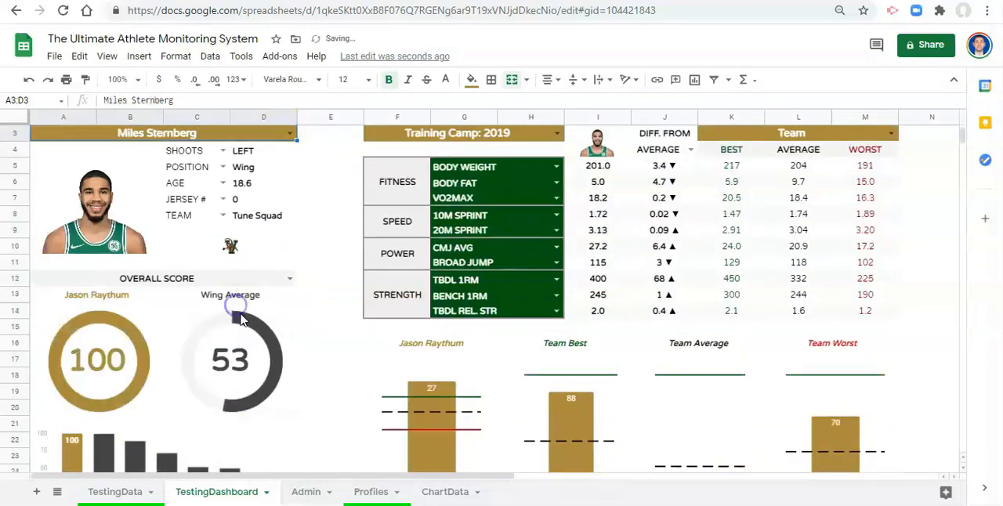
pyautogui.scroll(-2, 240, 319)
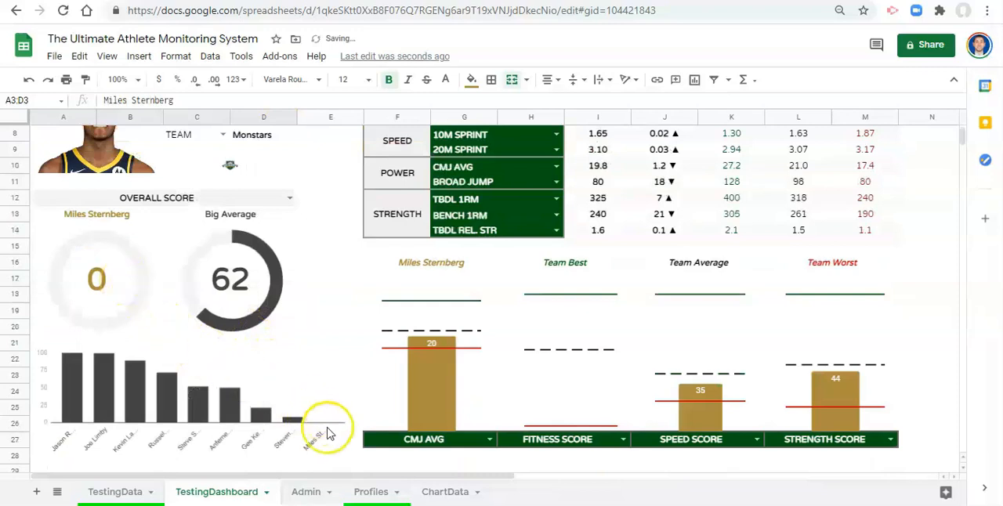
# - Set the dashboard's selected player to the twelfth name in the list and bring up the comparison chart
pyautogui.scroll(3, 287, 403)
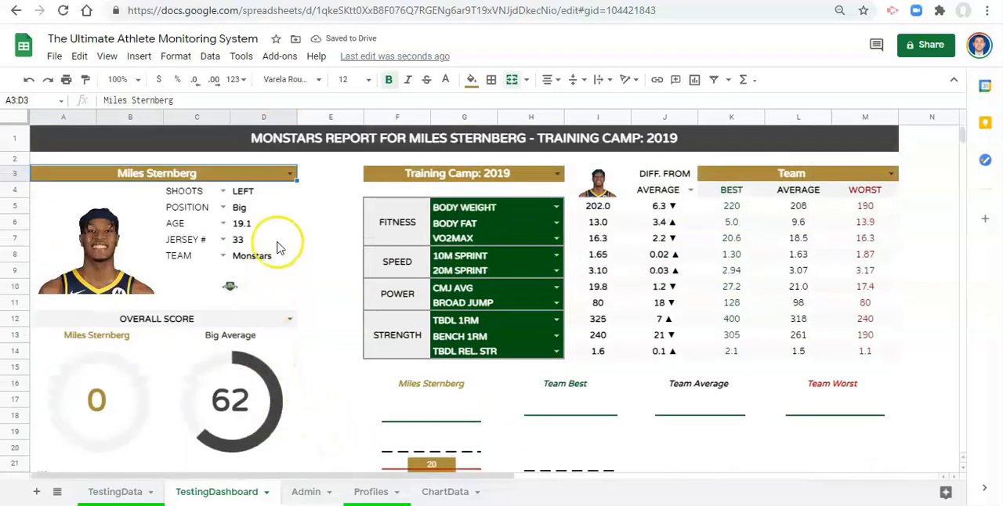
pyautogui.click(289, 173)
pyautogui.click(173, 372)
pyautogui.scroll(-2, 293, 374)
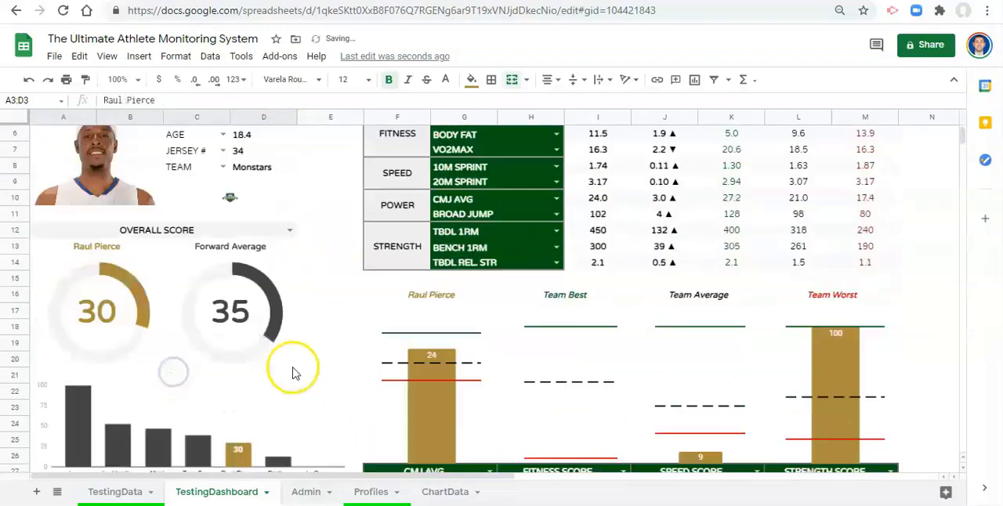
pyautogui.scroll(-2, 293, 373)
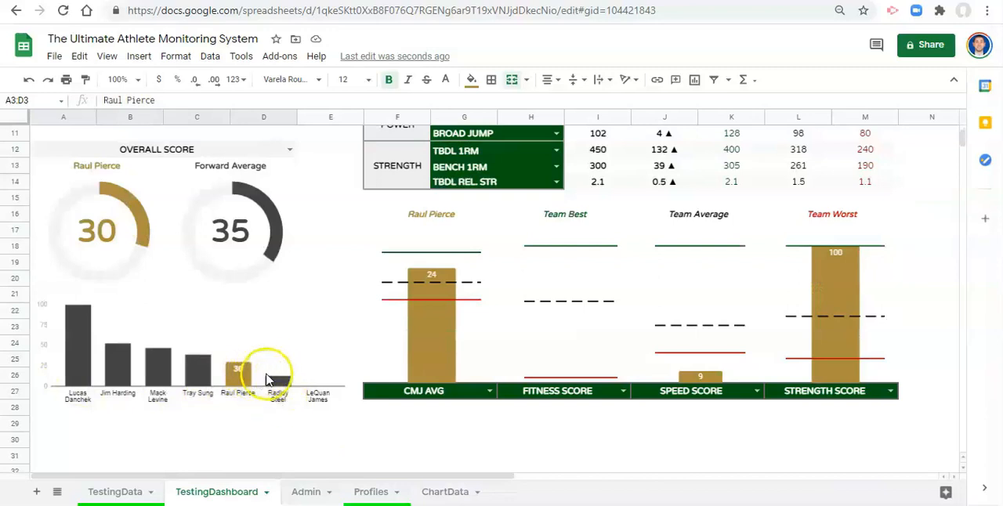
# - Examine the selected player's highlighted bar in the comparison chart alongside the gauges and metric charts
pyautogui.scroll(-2, 224, 337)
pyautogui.scroll(1, 283, 372)
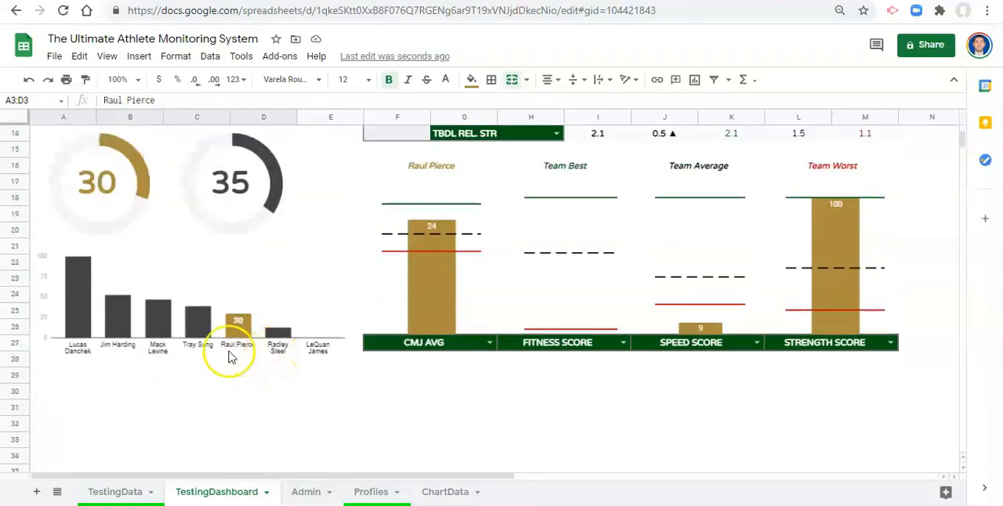
pyautogui.click(231, 329)
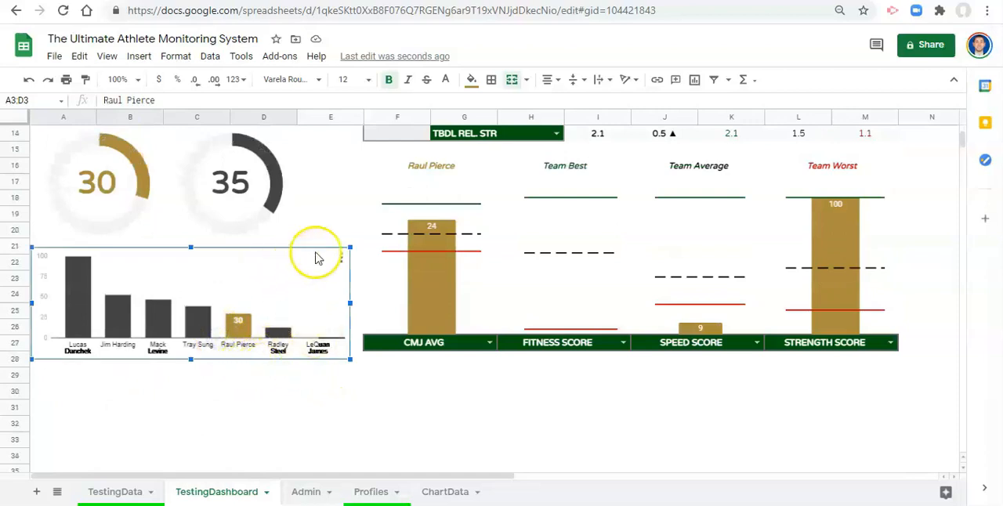
pyautogui.click(349, 229)
pyautogui.scroll(4, 368, 317)
pyautogui.scroll(-2, 377, 320)
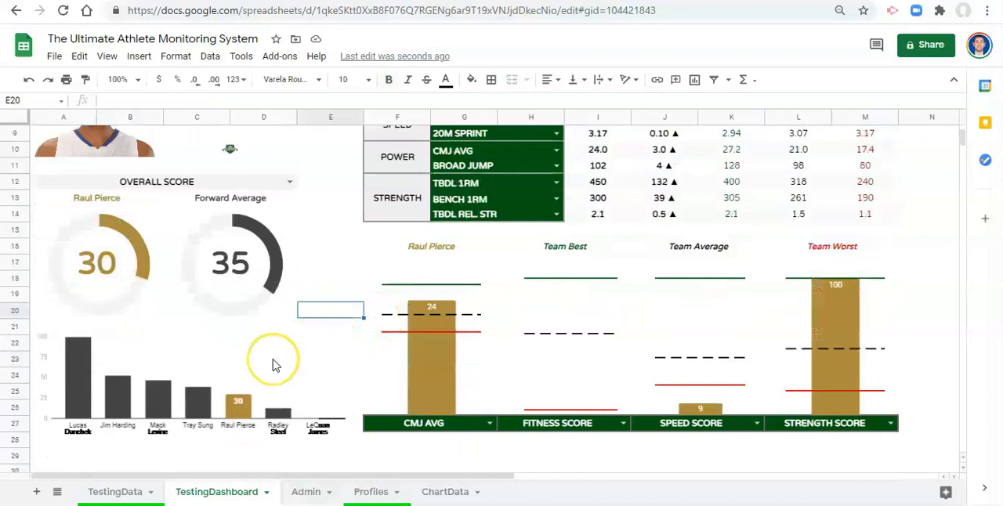
pyautogui.scroll(1, 273, 365)
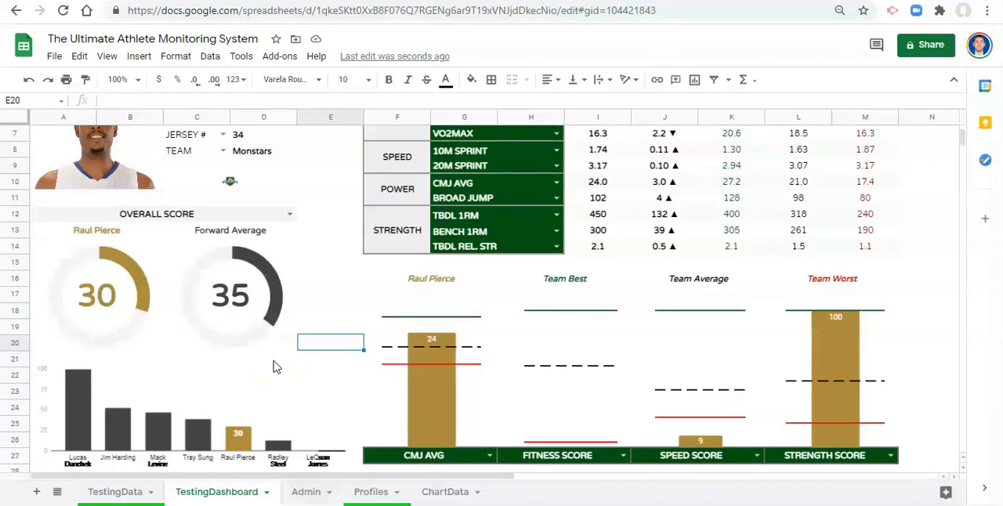
pyautogui.scroll(-1, 273, 365)
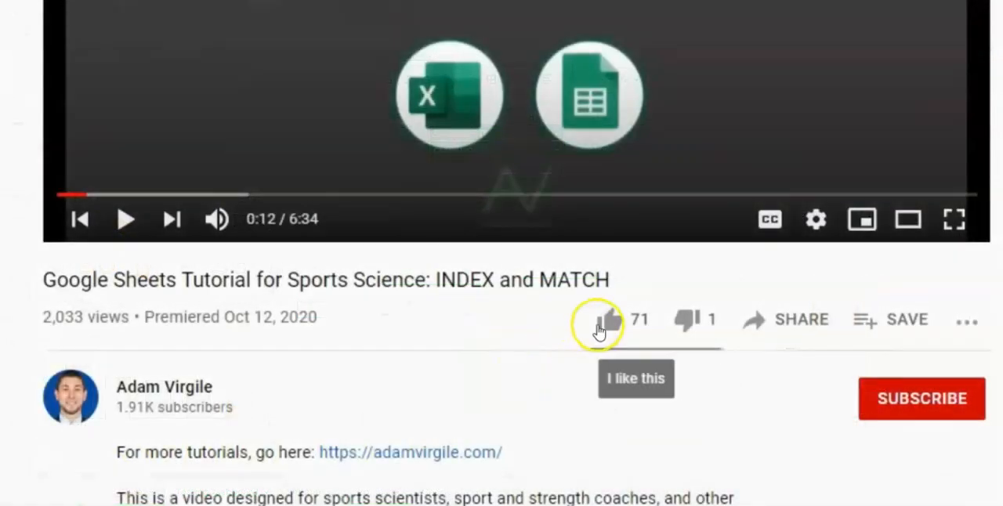
# - Switch to YouTube, like the INDEX and MATCH Google Sheets tutorial video and subscribe to its channel
pyautogui.click(599, 331)
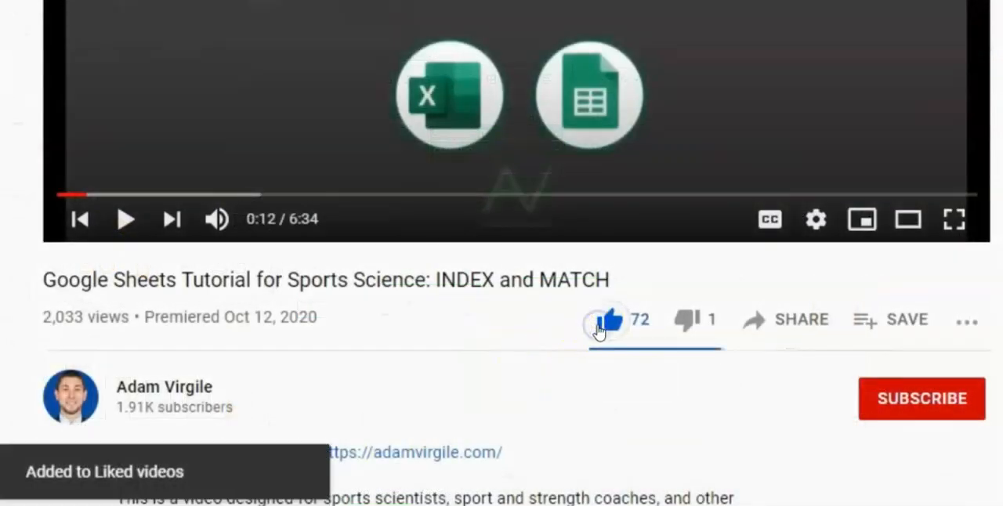
pyautogui.click(915, 400)
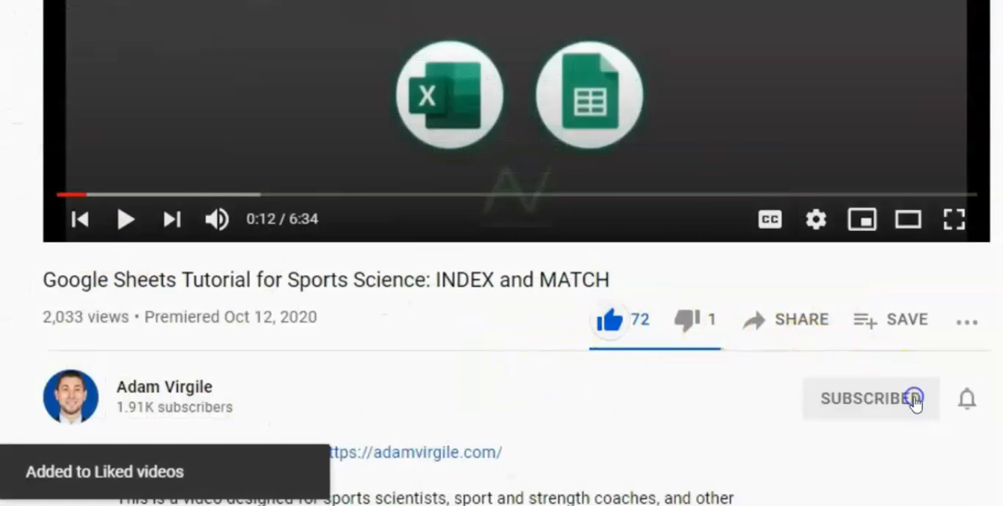